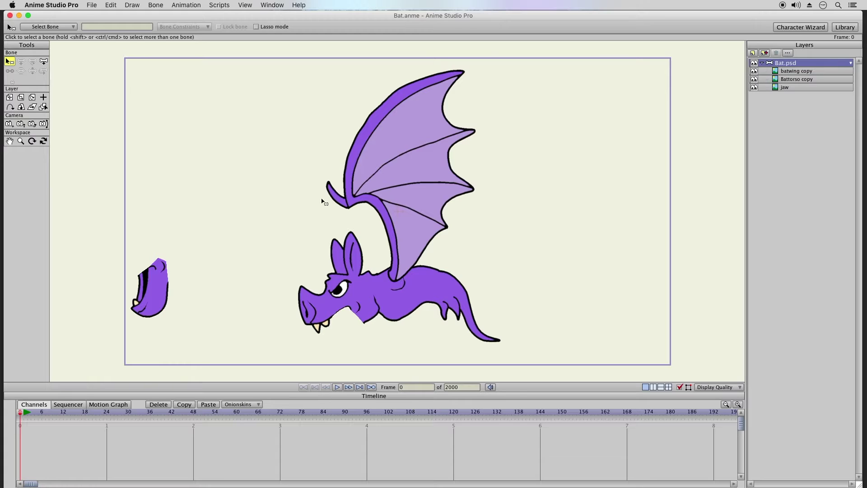
# Step: Add bones along the bat's rear body, front torso and head, plus one running down the detached jaw
pyautogui.click(43, 61)
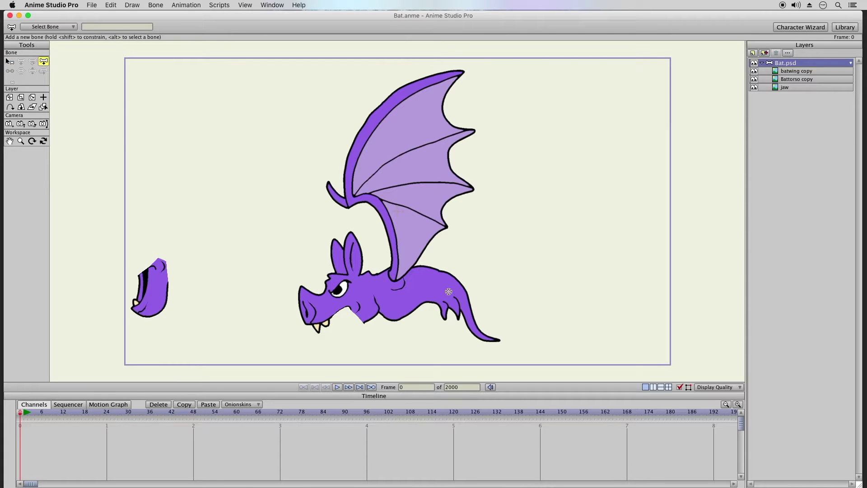
pyautogui.moveTo(450, 291); pyautogui.dragTo(428, 289)
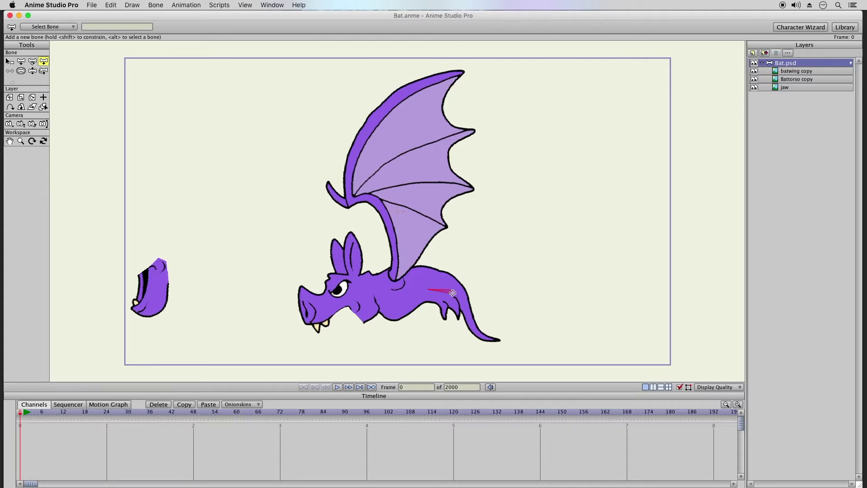
pyautogui.moveTo(419, 291); pyautogui.dragTo(381, 294)
pyautogui.moveTo(370, 292); pyautogui.dragTo(298, 306)
pyautogui.moveTo(161, 266); pyautogui.dragTo(140, 317)
# Step: Select the head bone and add a child bone running up through the bat's ears
pyautogui.click(10, 61)
pyautogui.click(353, 298)
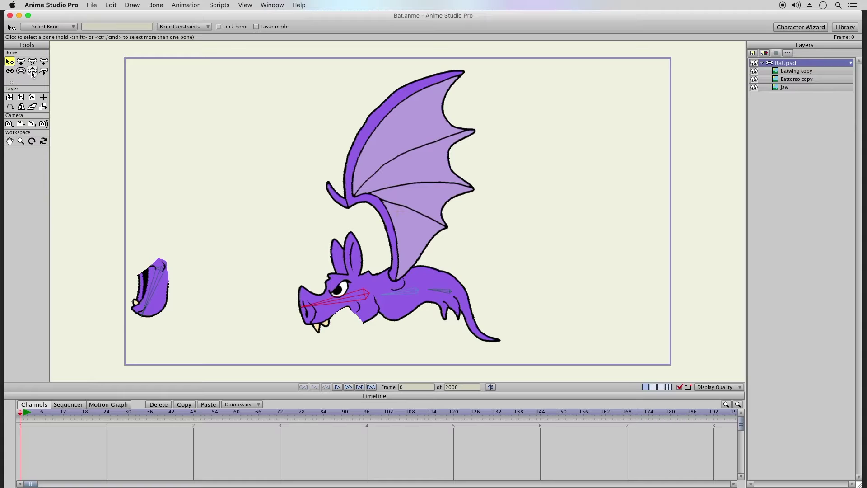
pyautogui.click(43, 61)
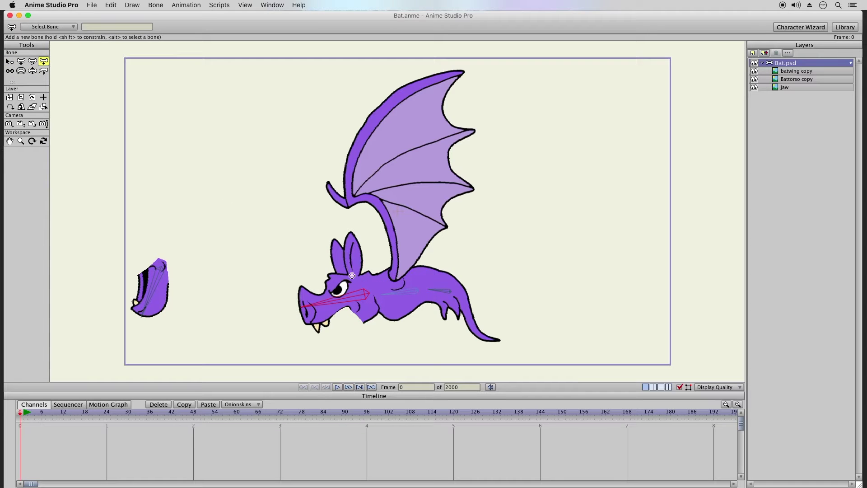
pyautogui.moveTo(350, 275); pyautogui.dragTo(342, 236)
pyautogui.click(9, 61)
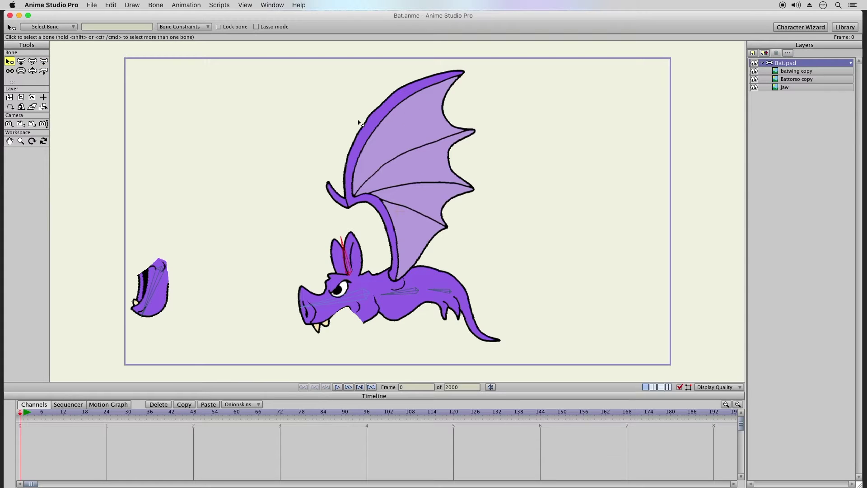
# Step: Offset the jaw bone so the detached jaw is placed beneath the bat's head
pyautogui.click(33, 71)
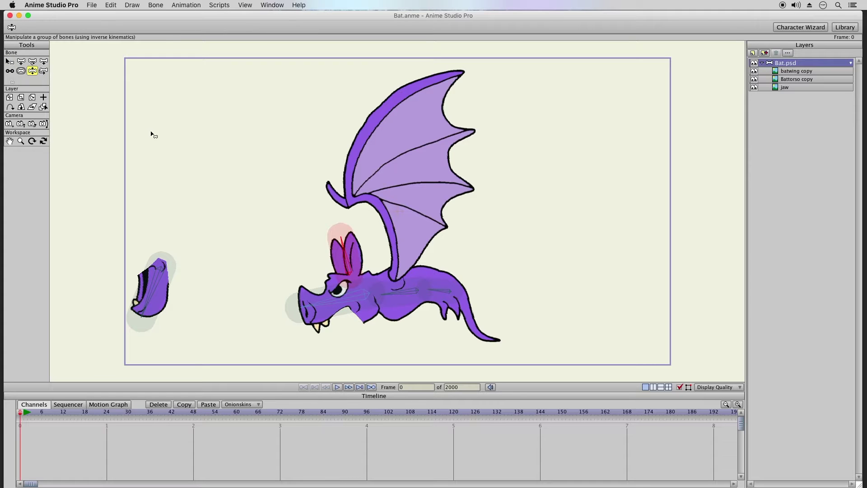
pyautogui.click(44, 71)
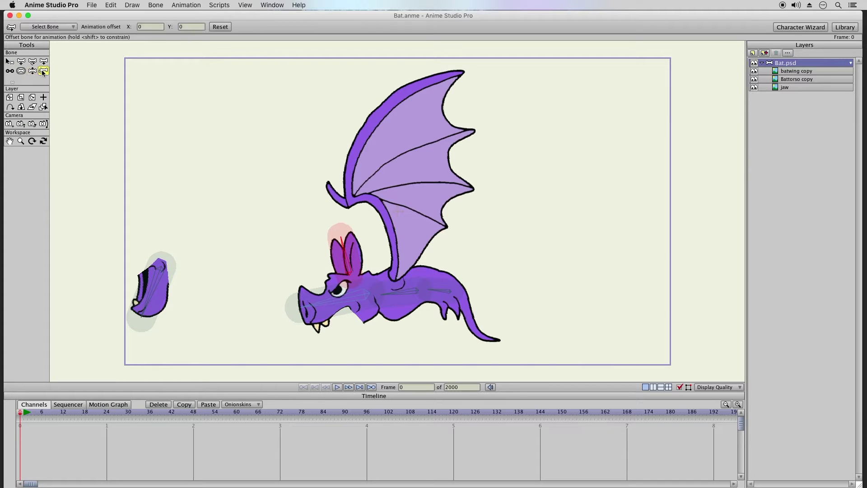
pyautogui.moveTo(159, 281); pyautogui.dragTo(373, 321)
# Step: Swing the jaw with Manipulate Bones to check its fit, and nudge its animation offset to about X -3.04, Y 1.26
pyautogui.click(32, 71)
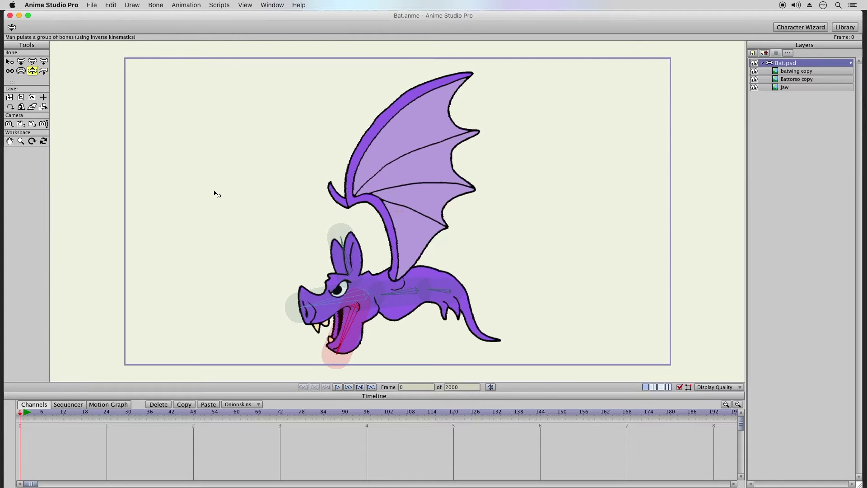
pyautogui.moveTo(344, 346)
pyautogui.mouseDown()
pyautogui.moveTo(328, 332)
pyautogui.moveTo(321, 340)
pyautogui.moveTo(330, 349)
pyautogui.moveTo(325, 333)
pyautogui.moveTo(329, 349)
pyautogui.moveTo(327, 335)
pyautogui.moveTo(346, 341)
pyautogui.mouseUp()
pyautogui.moveTo(371, 305); pyautogui.dragTo(350, 317)
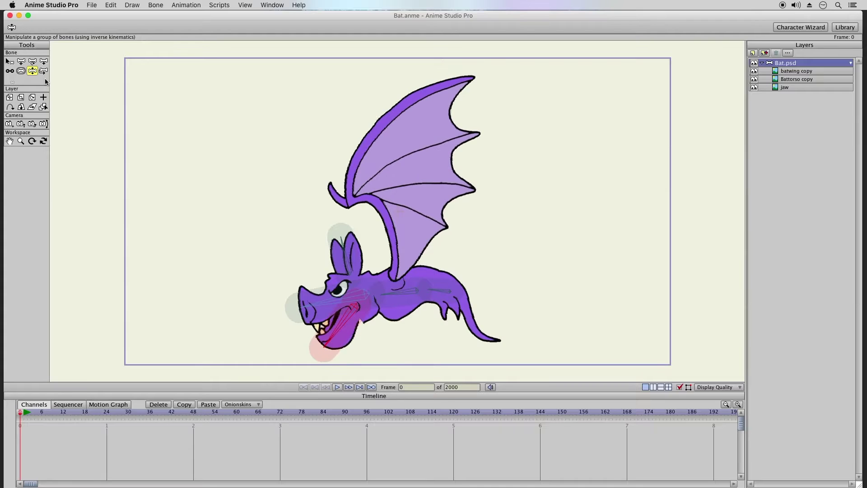
pyautogui.click(43, 71)
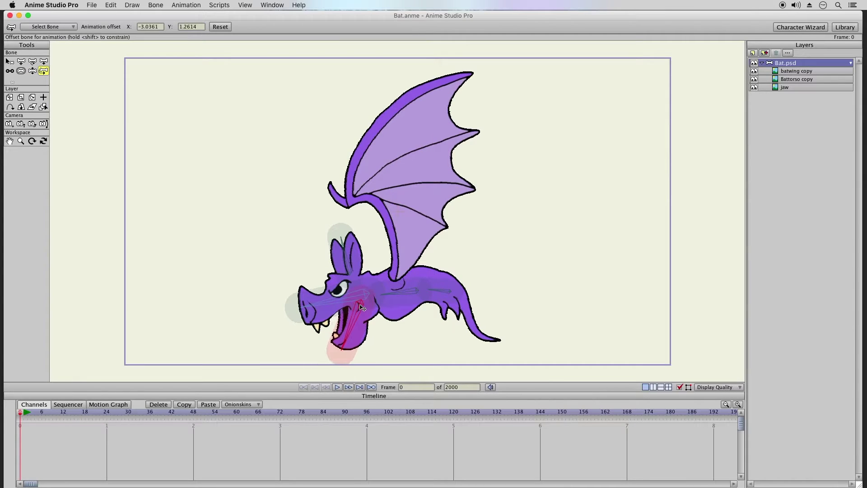
pyautogui.click(33, 71)
pyautogui.moveTo(346, 334); pyautogui.dragTo(317, 335)
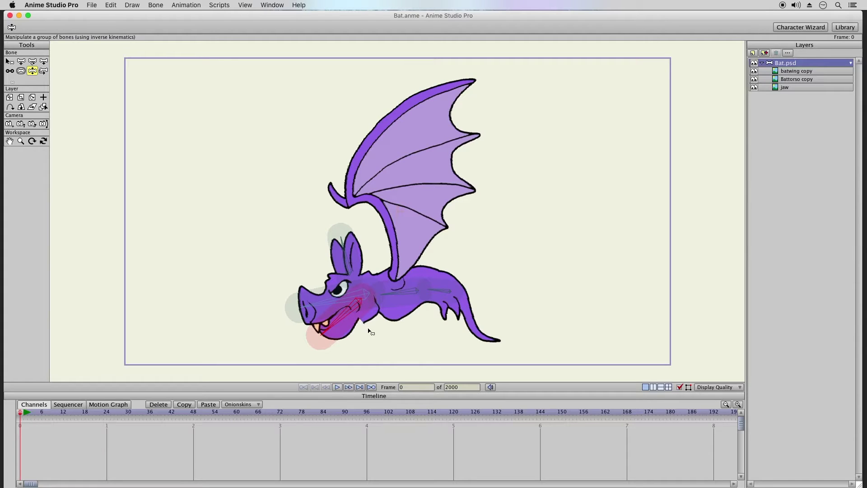
# Step: Rotate the jaw layer to a Z rotation of about -40 degrees
pyautogui.click(11, 63)
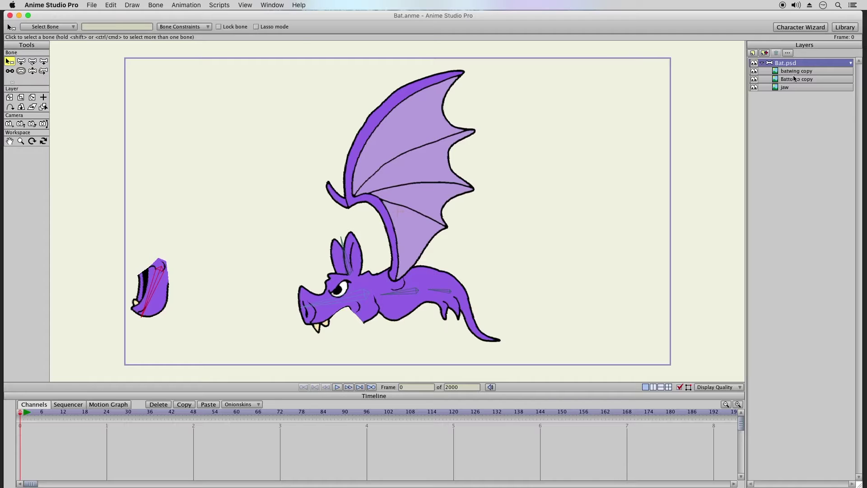
pyautogui.click(786, 87)
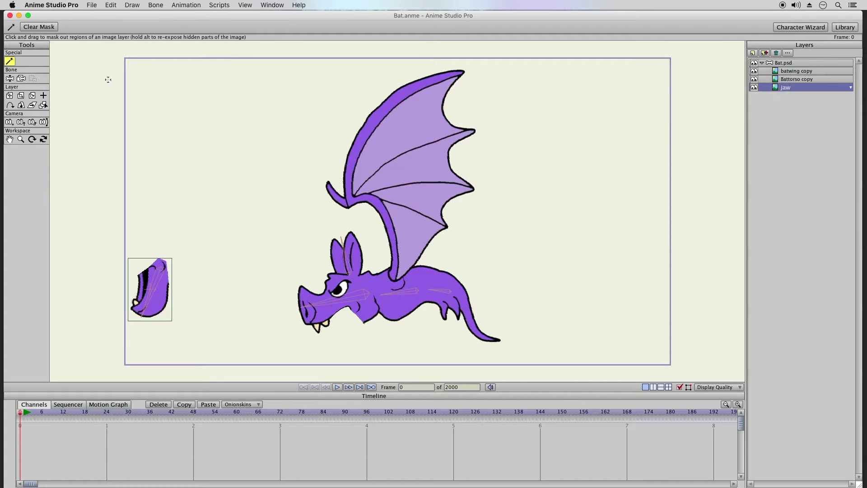
pyautogui.click(36, 97)
pyautogui.moveTo(190, 297); pyautogui.dragTo(174, 313)
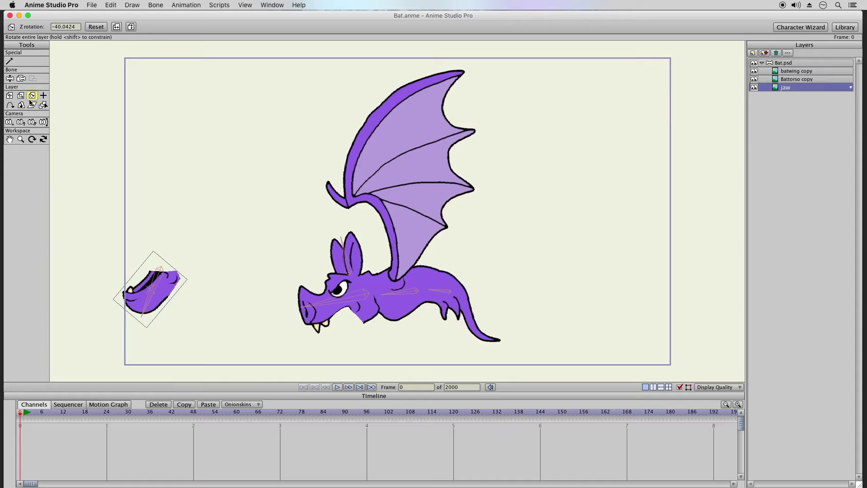
# Step: Move both ends of the jaw bone in the Bat.psd layer so it runs along the rotated jaw
pyautogui.click(785, 65)
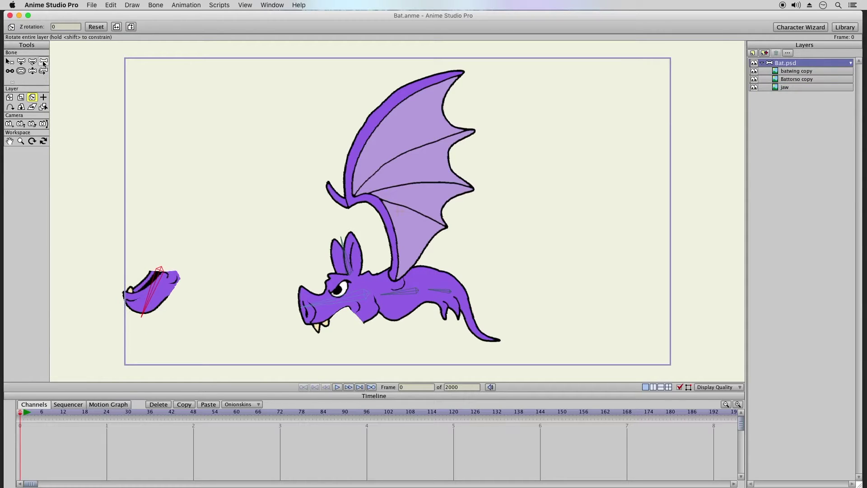
pyautogui.click(21, 62)
pyautogui.moveTo(159, 277); pyautogui.dragTo(131, 303)
pyautogui.moveTo(175, 276); pyautogui.dragTo(185, 292)
pyautogui.moveTo(131, 315); pyautogui.dragTo(126, 300)
# Step: Offset the jaw bone to about X -3.05, Y 1.09 and swing the jaw to test its closed position
pyautogui.click(42, 71)
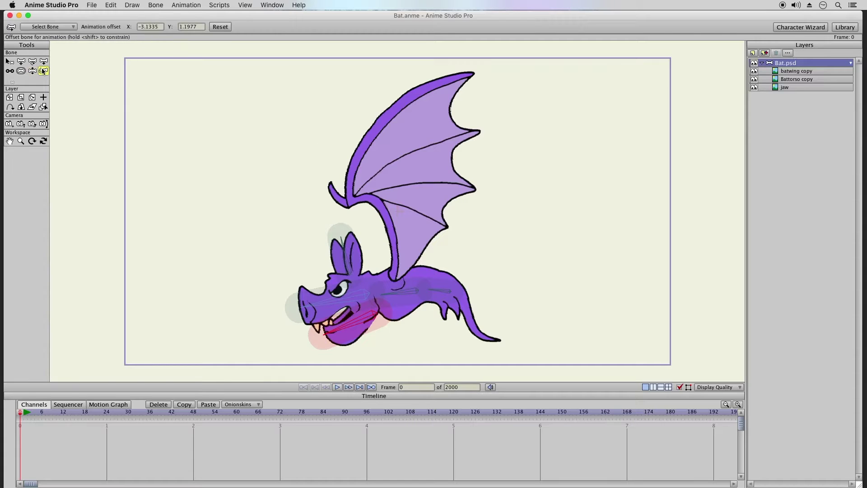
pyautogui.moveTo(384, 326)
pyautogui.mouseDown()
pyautogui.moveTo(374, 319)
pyautogui.moveTo(388, 316)
pyautogui.mouseUp()
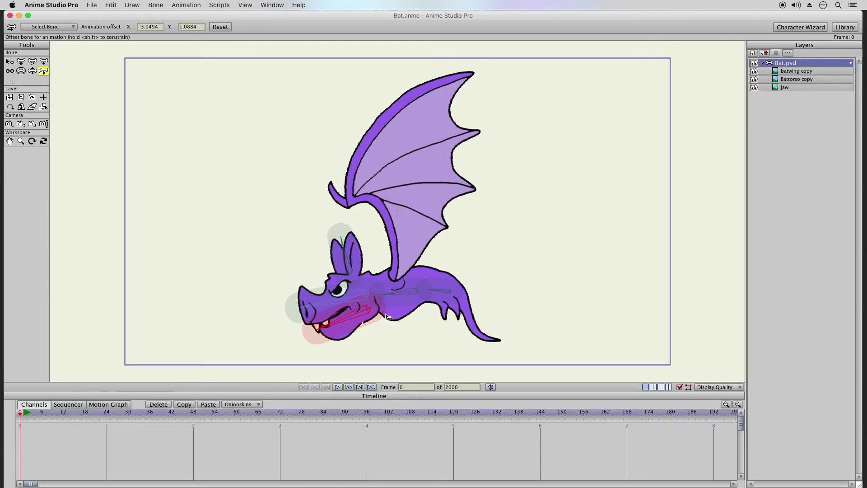
pyautogui.click(32, 71)
pyautogui.moveTo(323, 328); pyautogui.dragTo(303, 271)
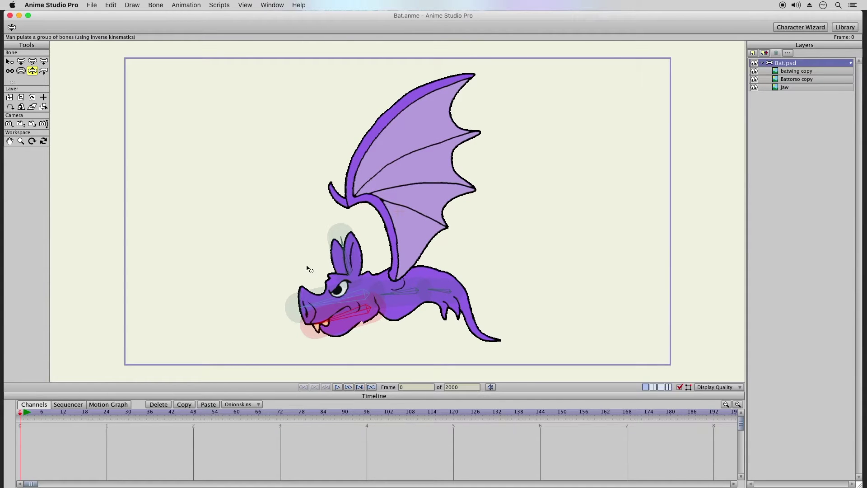
# Step: Set the jaw layer's Z rotation to 0
pyautogui.click(9, 61)
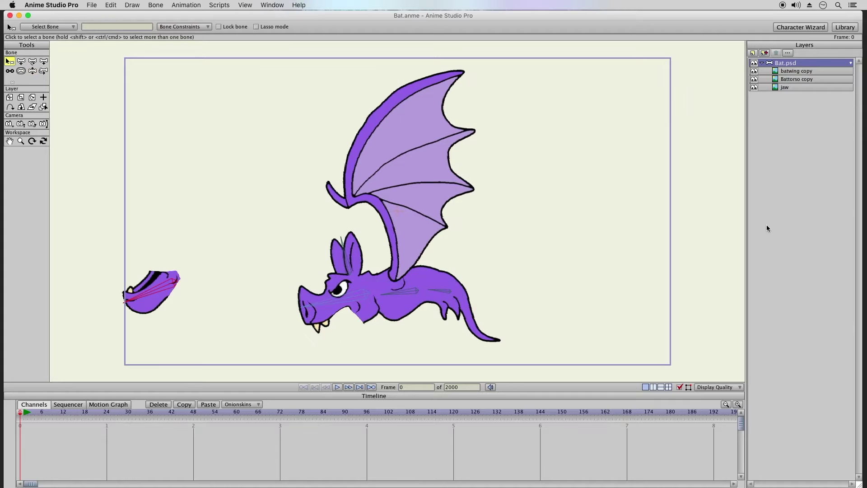
pyautogui.click(788, 87)
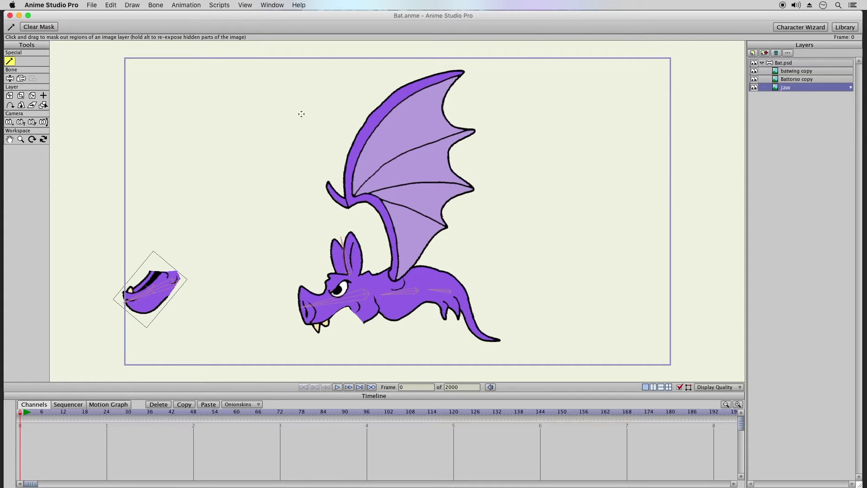
pyautogui.click(32, 96)
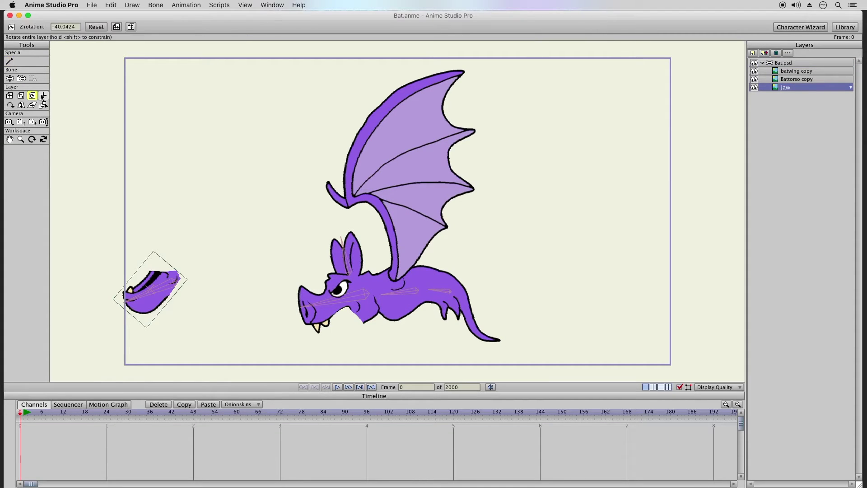
pyautogui.moveTo(76, 29); pyautogui.dragTo(39, 31)
pyautogui.write('0')
pyautogui.press('Return')
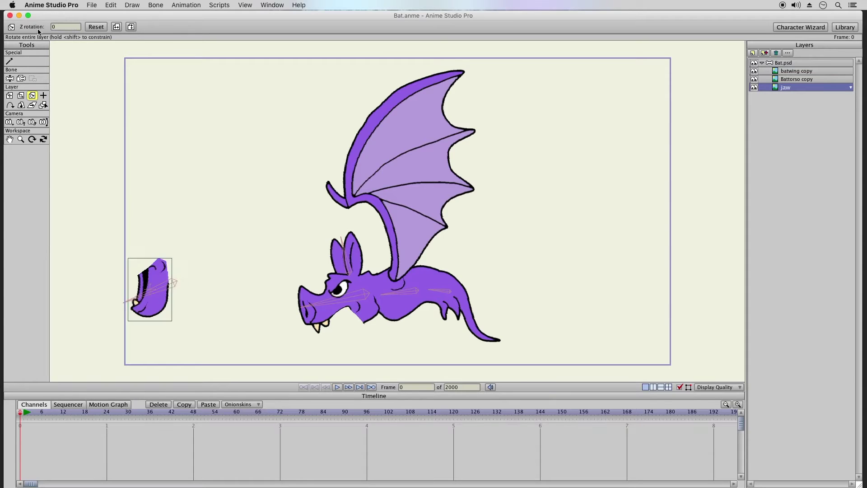
# Step: Realign the jaw bone along the upright jaw in the Bat.psd layer, positioned at about X 3.16, Y -1.16
pyautogui.click(776, 63)
pyautogui.click(33, 71)
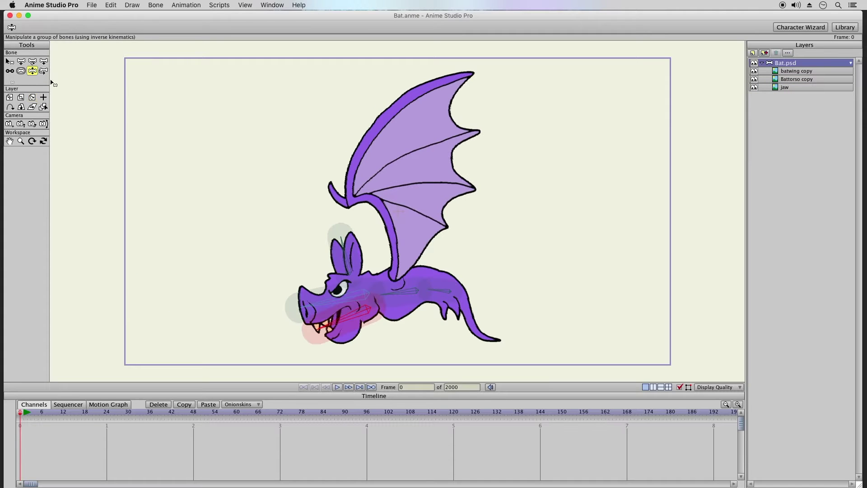
pyautogui.click(21, 62)
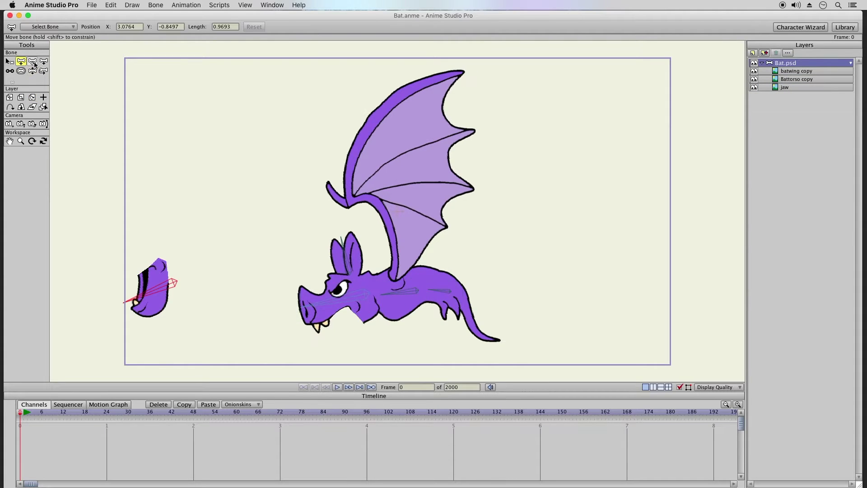
pyautogui.moveTo(172, 288); pyautogui.dragTo(140, 316)
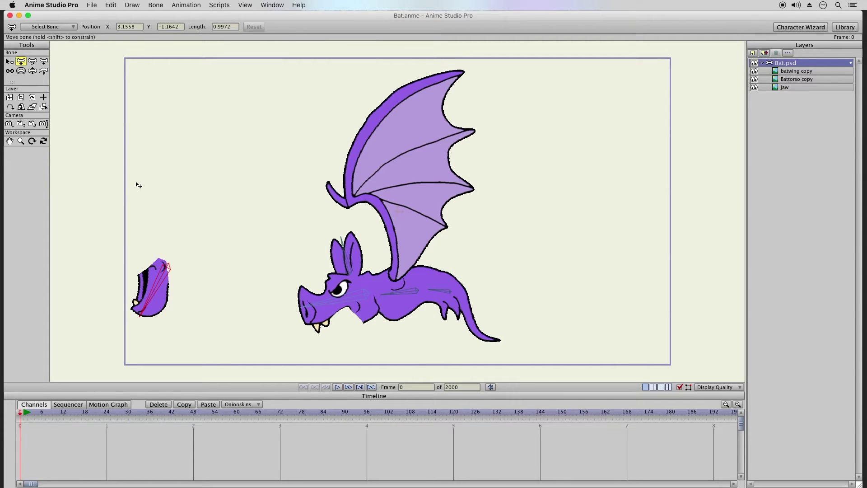
# Step: Offset the jaw bone to about X -3.04, Y 1.27, swinging the jaw before and after to check its fit
pyautogui.click(33, 71)
pyautogui.moveTo(336, 344); pyautogui.dragTo(311, 347)
pyautogui.click(43, 71)
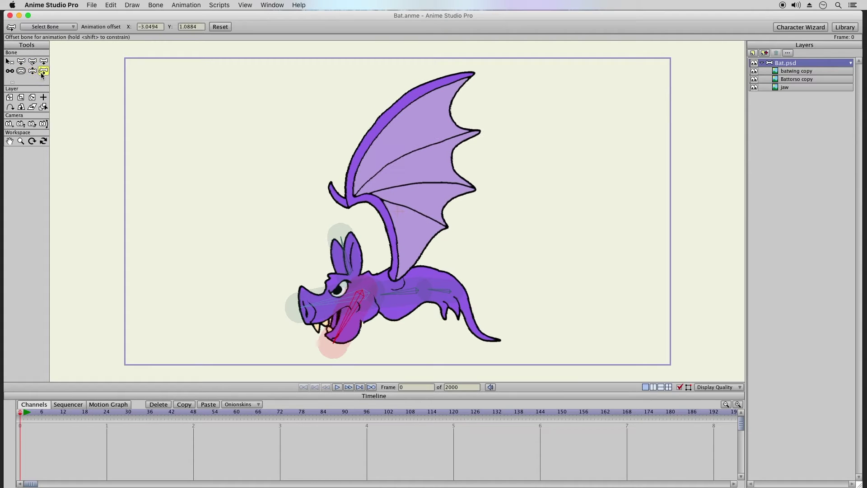
pyautogui.moveTo(360, 301); pyautogui.dragTo(369, 334)
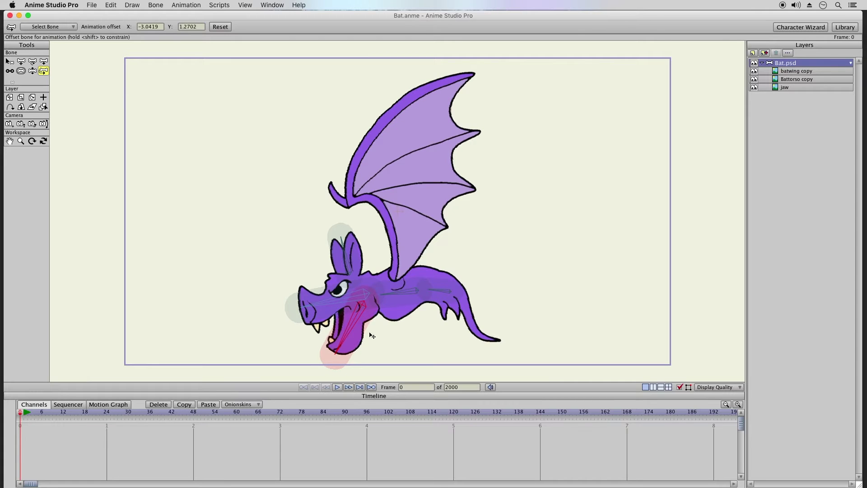
pyautogui.click(32, 71)
pyautogui.moveTo(337, 344)
pyautogui.mouseDown()
pyautogui.moveTo(308, 350)
pyautogui.moveTo(336, 356)
pyautogui.moveTo(330, 359)
pyautogui.mouseUp()
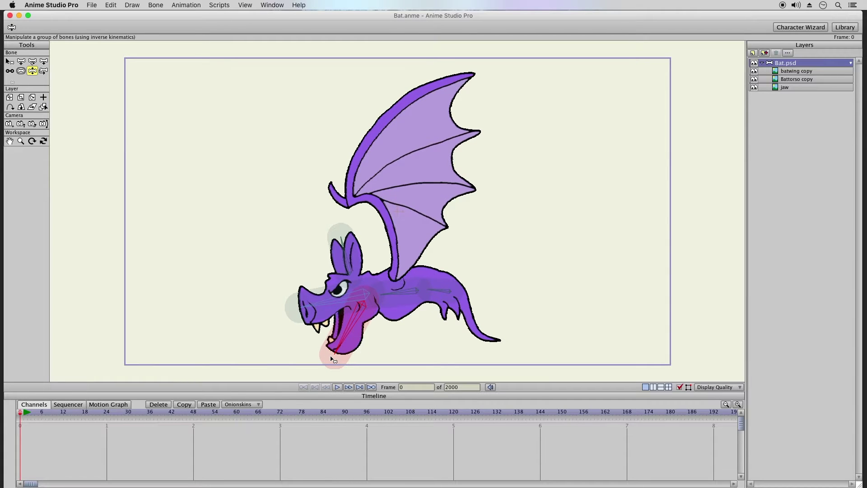
pyautogui.moveTo(333, 360)
pyautogui.mouseDown()
pyautogui.moveTo(313, 347)
pyautogui.moveTo(331, 358)
pyautogui.mouseUp()
# Step: Nudge the jaw bone's offset slightly toward the neck and swing the jaw to test how it opens and closes
pyautogui.click(43, 71)
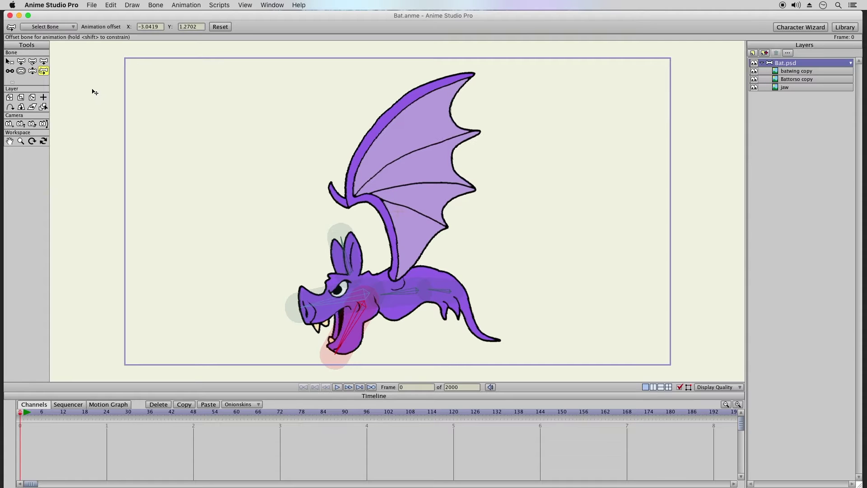
pyautogui.moveTo(366, 312); pyautogui.dragTo(370, 313)
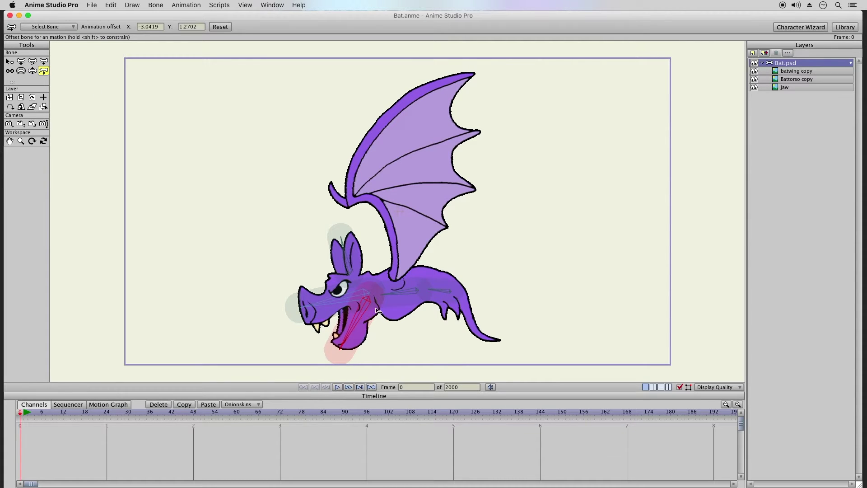
pyautogui.click(32, 71)
pyautogui.moveTo(339, 350)
pyautogui.mouseDown()
pyautogui.moveTo(318, 341)
pyautogui.moveTo(349, 351)
pyautogui.moveTo(316, 339)
pyautogui.moveTo(319, 354)
pyautogui.moveTo(334, 354)
pyautogui.mouseUp()
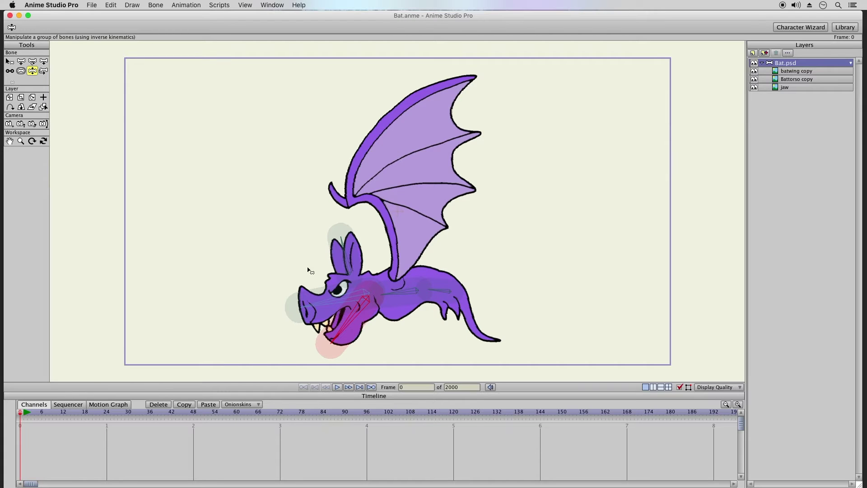
# Step: Reduce the ear bone's strength to about 0.57, swinging the ears between adjustments to check the bone's influence on the wing
pyautogui.click(21, 71)
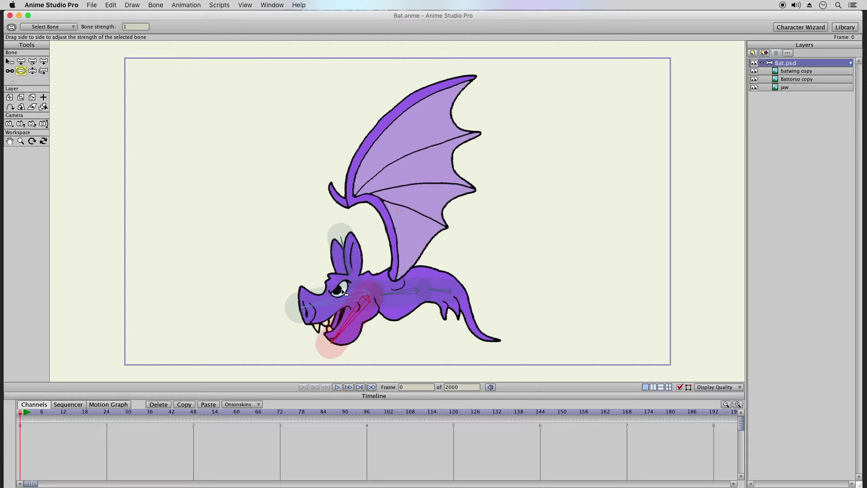
pyautogui.click(332, 257)
pyautogui.moveTo(333, 257); pyautogui.dragTo(313, 253)
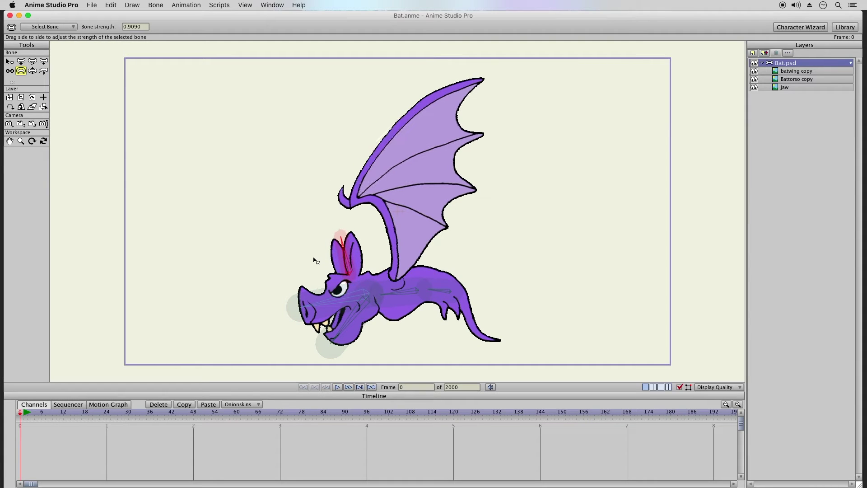
pyautogui.click(32, 71)
pyautogui.moveTo(370, 267); pyautogui.dragTo(352, 245)
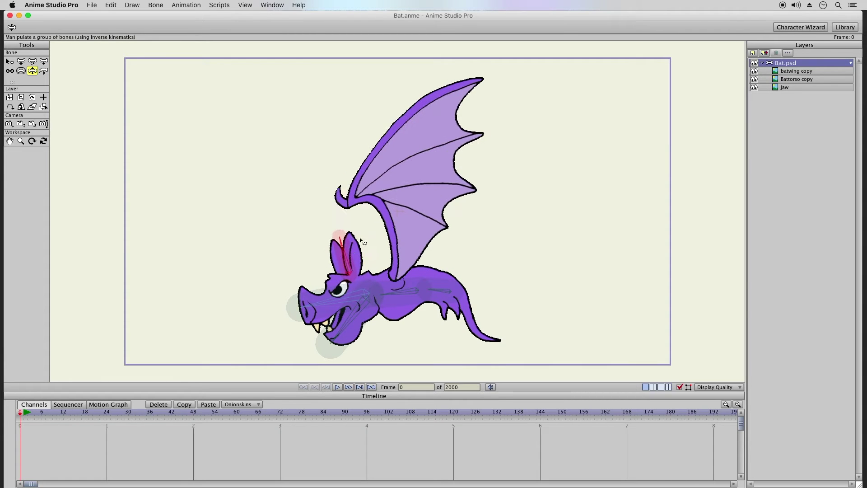
pyautogui.click(20, 71)
pyautogui.moveTo(348, 253); pyautogui.dragTo(319, 257)
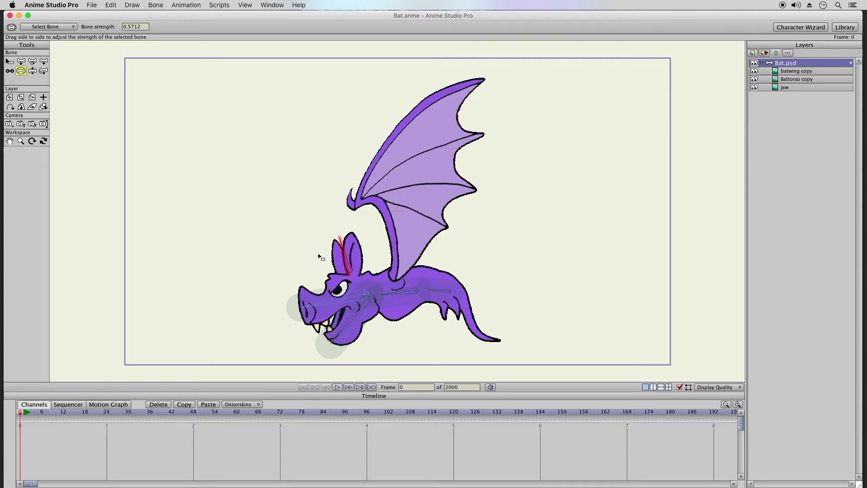
# Step: Swing the ear bone once more to test it, and delete that bone from the rig
pyautogui.click(32, 71)
pyautogui.moveTo(363, 256)
pyautogui.mouseDown()
pyautogui.moveTo(350, 255)
pyautogui.moveTo(366, 256)
pyautogui.mouseUp()
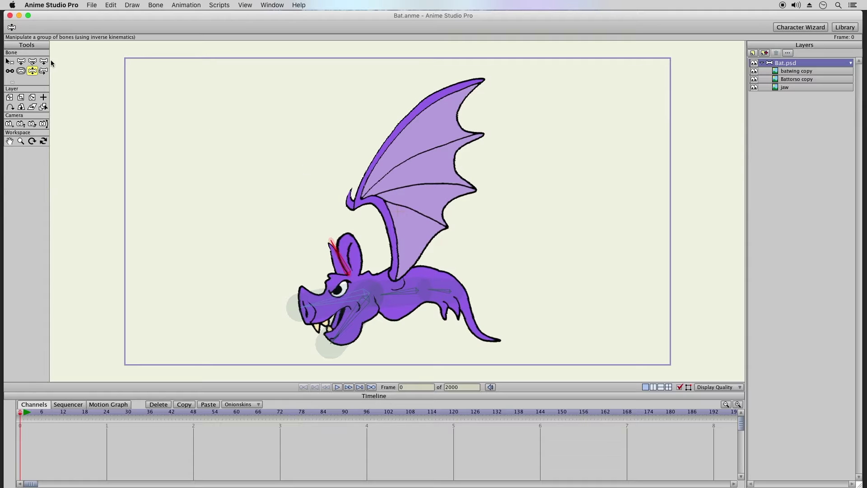
pyautogui.click(9, 62)
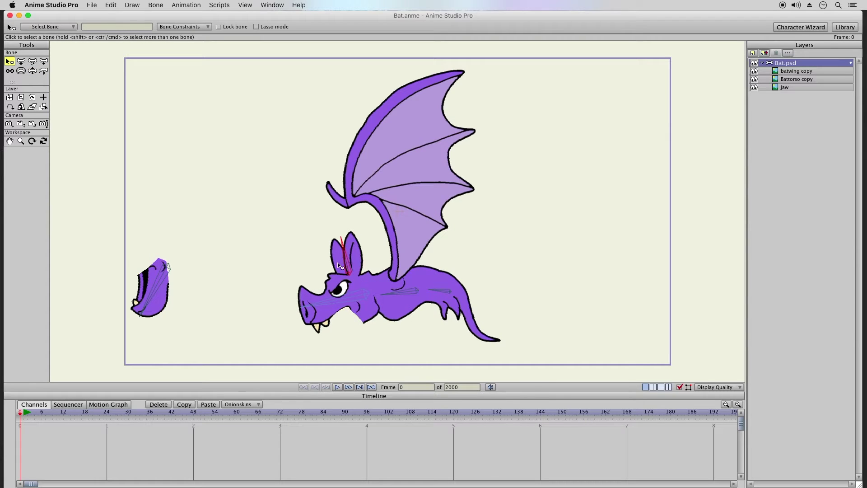
pyautogui.click(354, 263)
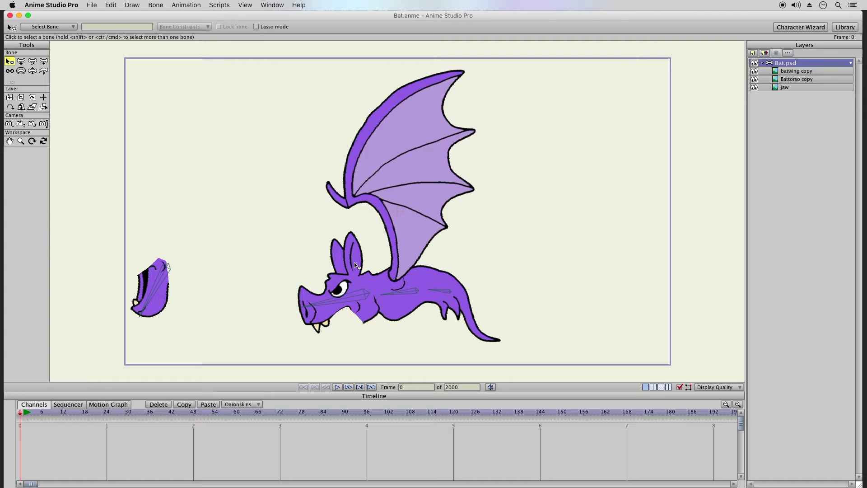
# Step: Swing the head and torso bones to check how the head, jaw, wing and body follow
pyautogui.click(32, 71)
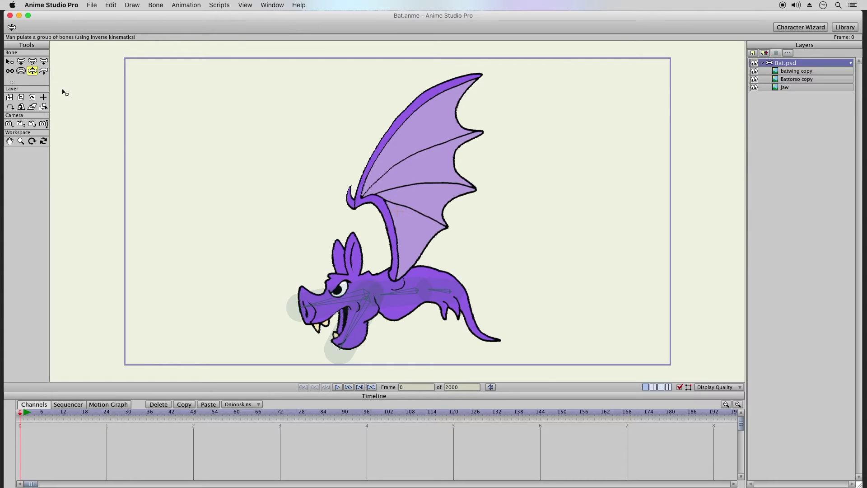
pyautogui.moveTo(331, 306); pyautogui.dragTo(147, 218)
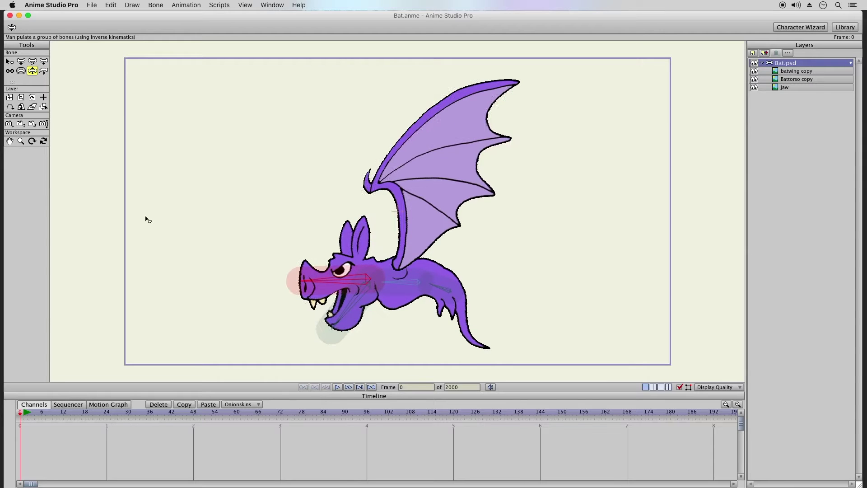
pyautogui.moveTo(400, 283); pyautogui.dragTo(326, 174)
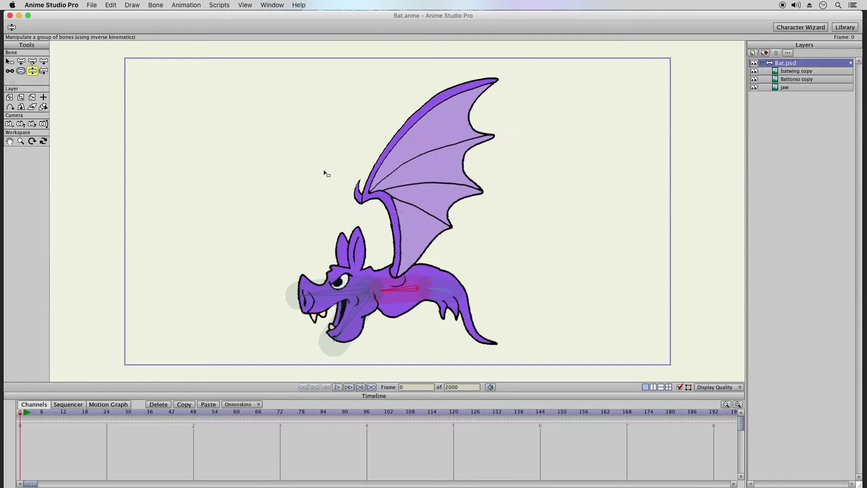
# Step: Add a chain of tail bones running from the rear body bone to the tail tip, and bend the tail to test it
pyautogui.click(10, 61)
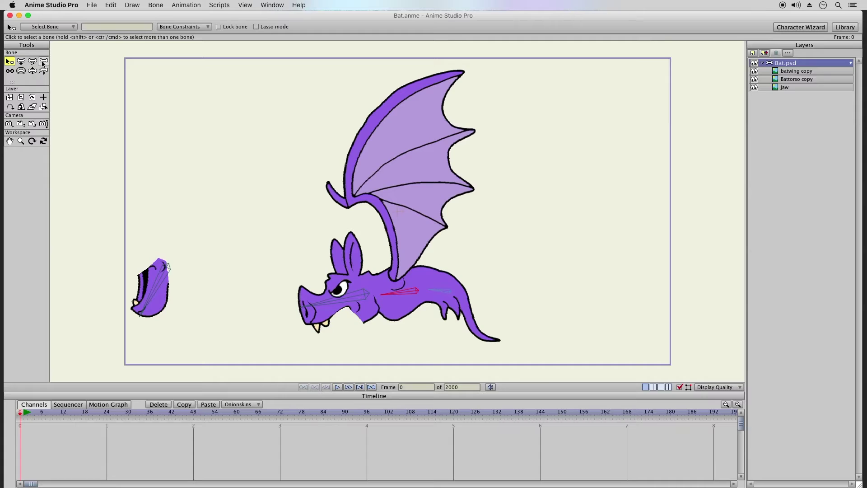
pyautogui.click(446, 294)
pyautogui.click(43, 61)
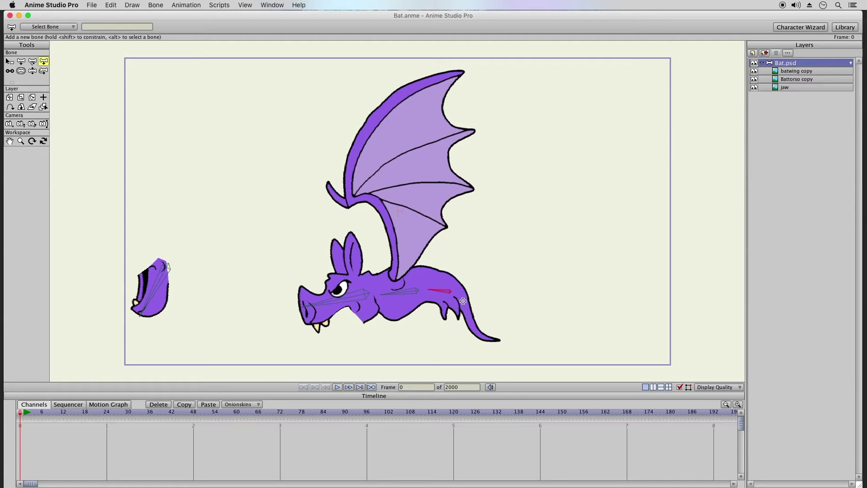
pyautogui.moveTo(470, 324); pyautogui.dragTo(500, 341)
pyautogui.click(32, 71)
pyautogui.moveTo(503, 343); pyautogui.dragTo(506, 362)
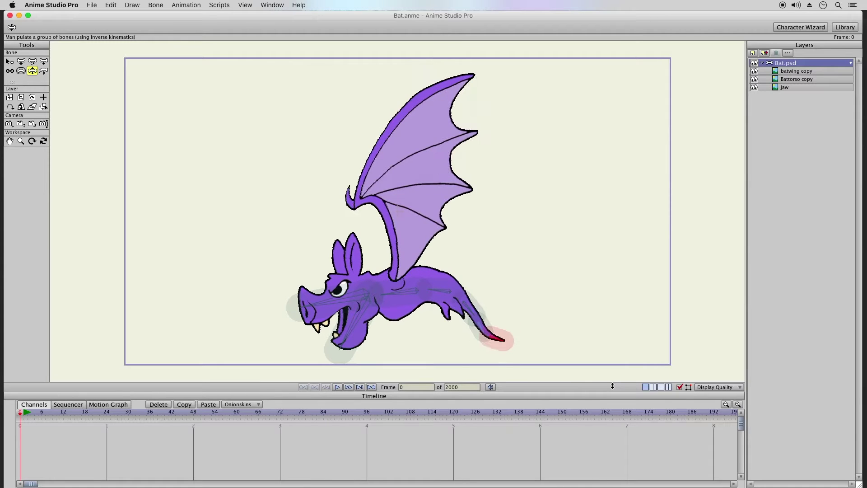
# Step: Reduce the tail bones' strengths, the middle one to about 0.61 and the upper one to about 0.60, and bend the tail to test
pyautogui.click(20, 71)
pyautogui.moveTo(509, 345); pyautogui.dragTo(466, 337)
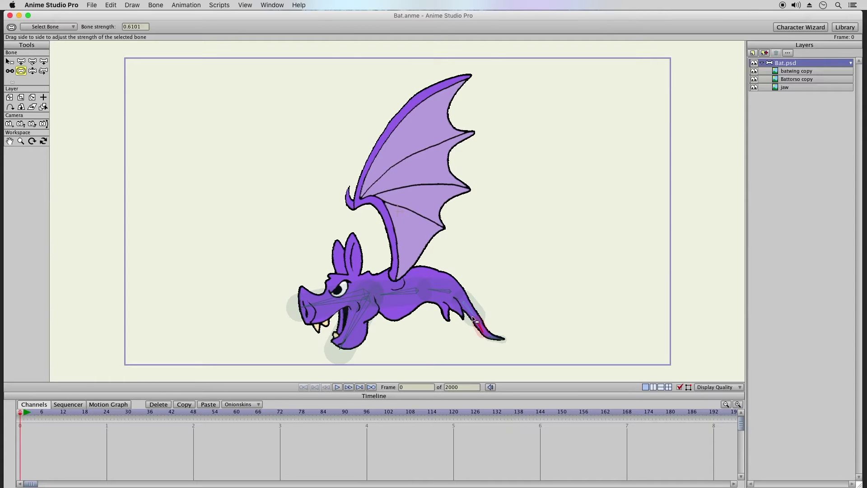
pyautogui.moveTo(471, 329)
pyautogui.mouseDown()
pyautogui.moveTo(483, 331)
pyautogui.moveTo(462, 316)
pyautogui.mouseUp()
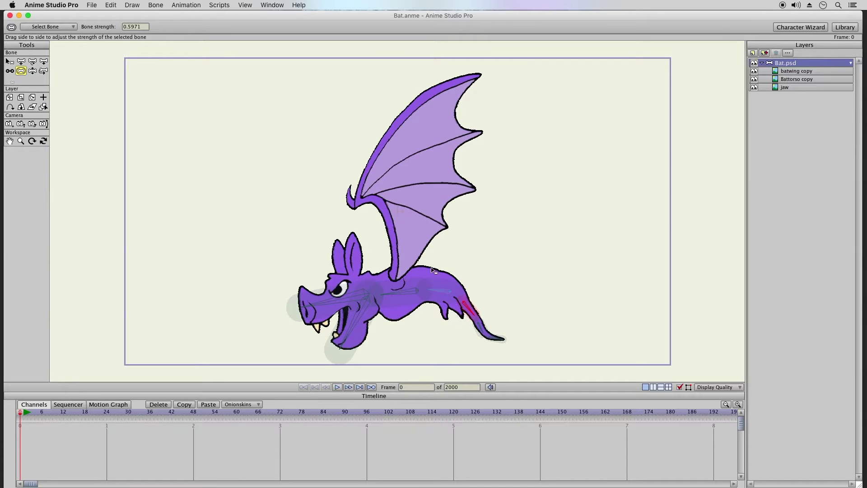
pyautogui.click(32, 71)
pyautogui.moveTo(503, 341); pyautogui.dragTo(584, 416)
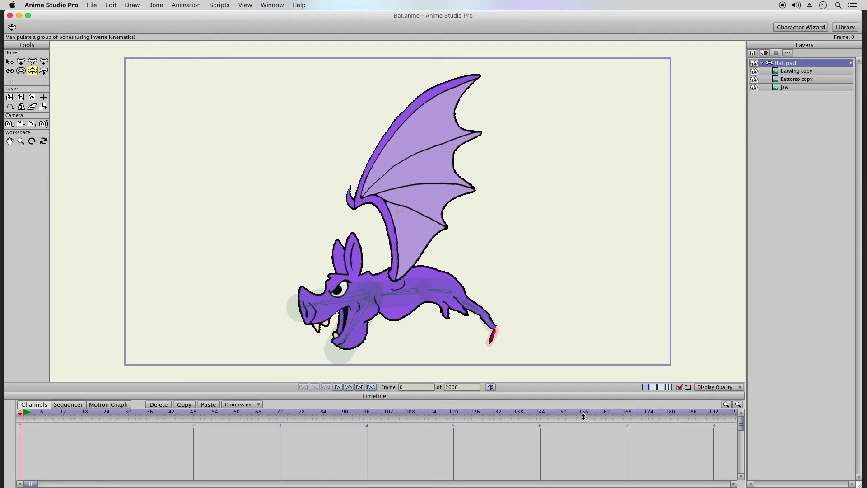
# Step: Slightly increase the strengths of the tail tip bone and the one before it, and swing the tail and head to test the rig
pyautogui.click(20, 71)
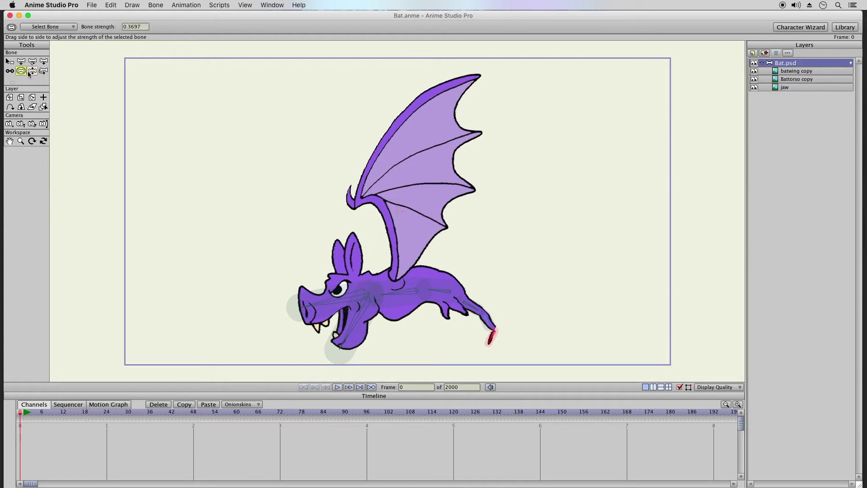
pyautogui.moveTo(505, 343); pyautogui.dragTo(519, 339)
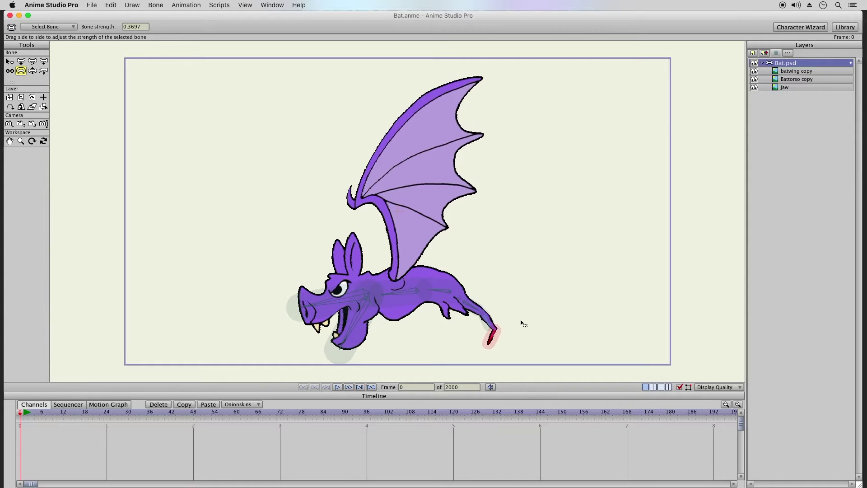
pyautogui.moveTo(499, 325); pyautogui.dragTo(503, 319)
pyautogui.click(32, 71)
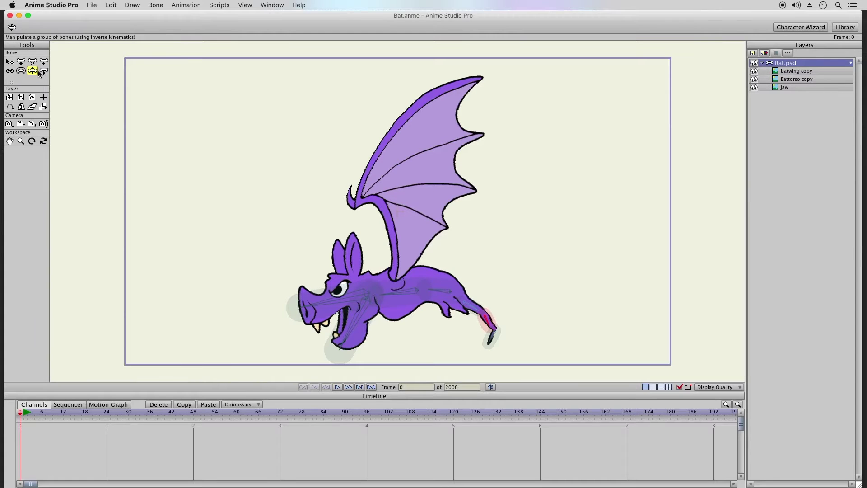
pyautogui.moveTo(498, 346); pyautogui.dragTo(534, 294)
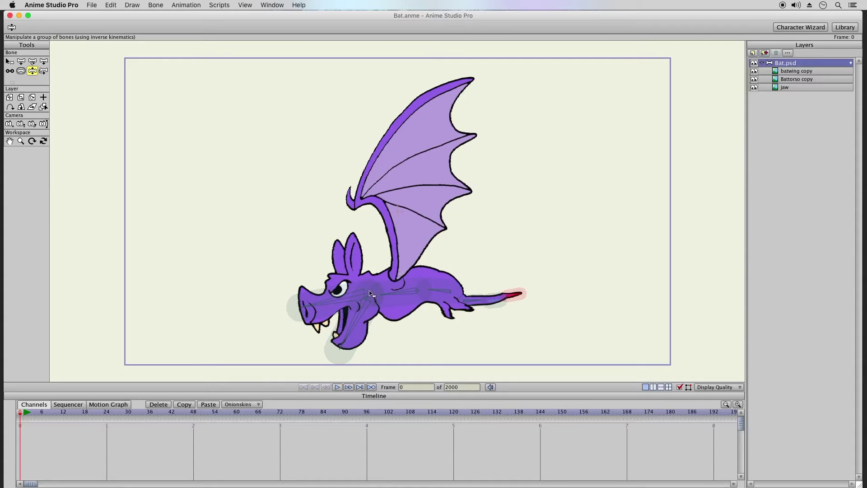
pyautogui.moveTo(386, 301)
pyautogui.mouseDown()
pyautogui.moveTo(343, 306)
pyautogui.moveTo(325, 293)
pyautogui.mouseUp()
pyautogui.click(9, 61)
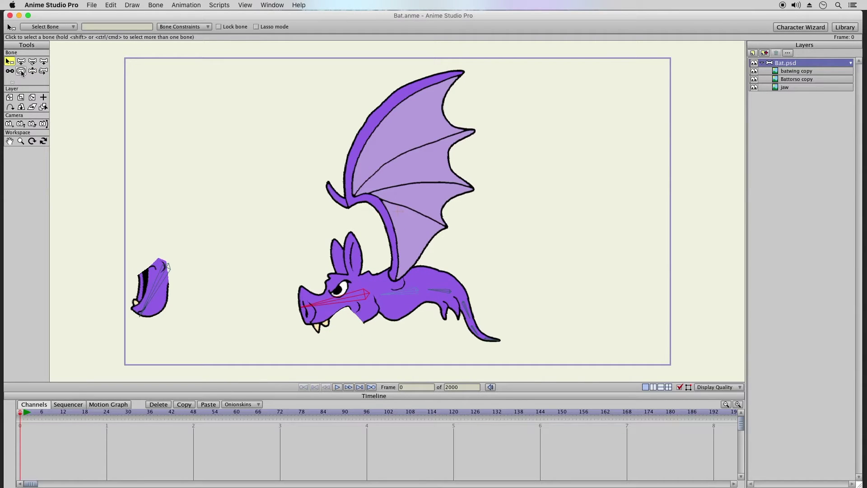
# Step: Set the batwing copy layer's origin at the wing's base, at about X -0.1356, Y -1.7212
pyautogui.click(795, 74)
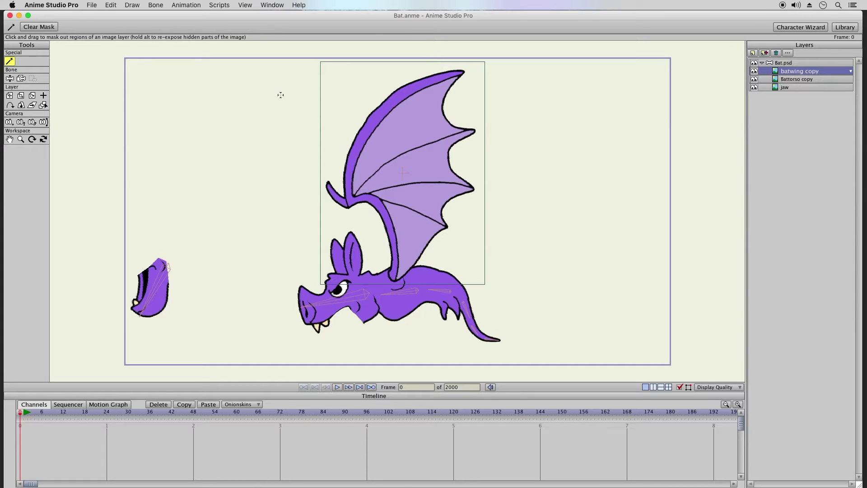
pyautogui.click(20, 95)
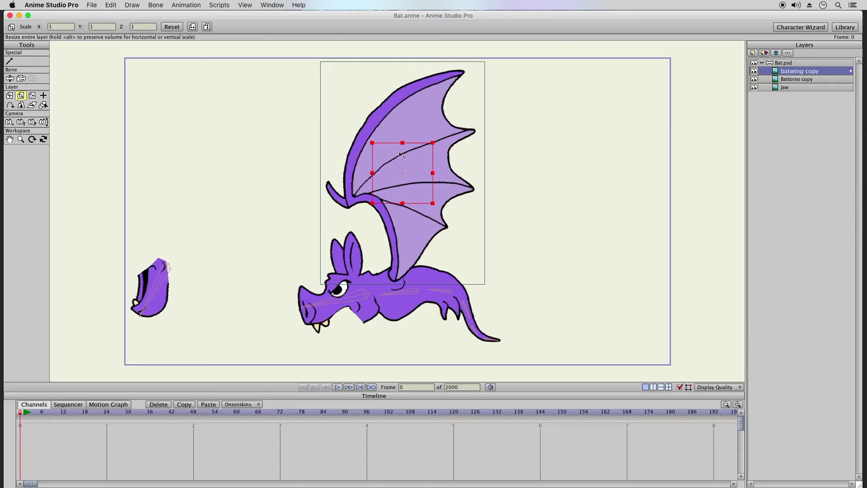
pyautogui.click(43, 98)
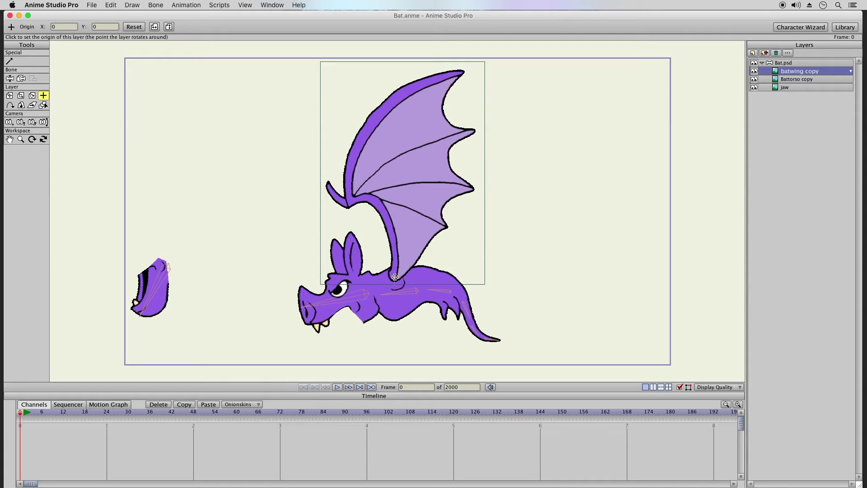
pyautogui.click(412, 281)
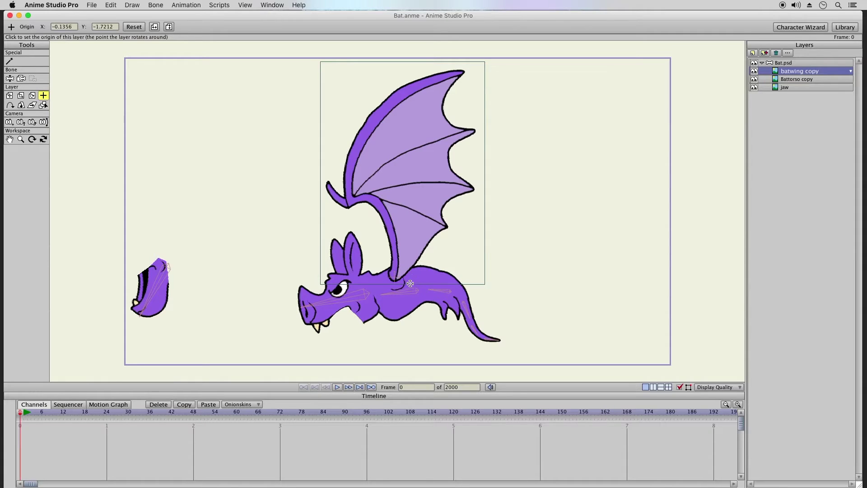
# Step: Stretch the wing layer vertically from its base to a Y scale of about 1.1364, and return to the Bat.psd layer
pyautogui.click(21, 95)
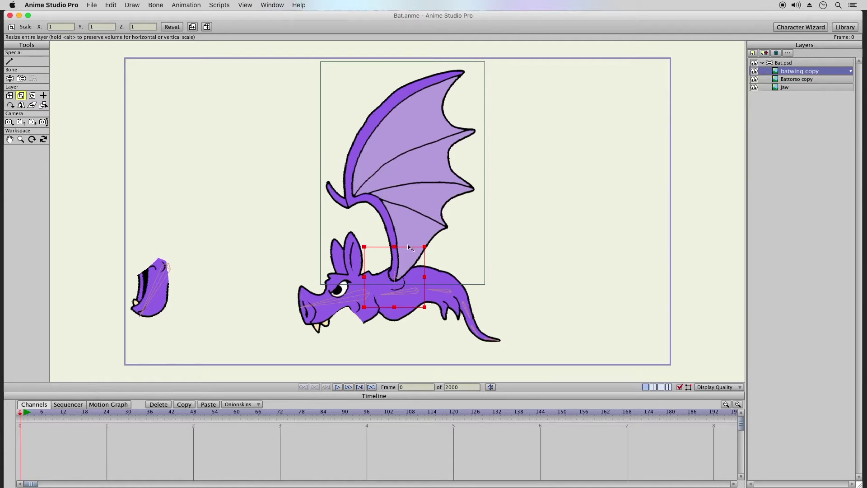
pyautogui.moveTo(394, 249); pyautogui.dragTo(394, 297)
pyautogui.moveTo(398, 242)
pyautogui.mouseDown()
pyautogui.moveTo(396, 230)
pyautogui.moveTo(397, 244)
pyautogui.mouseUp()
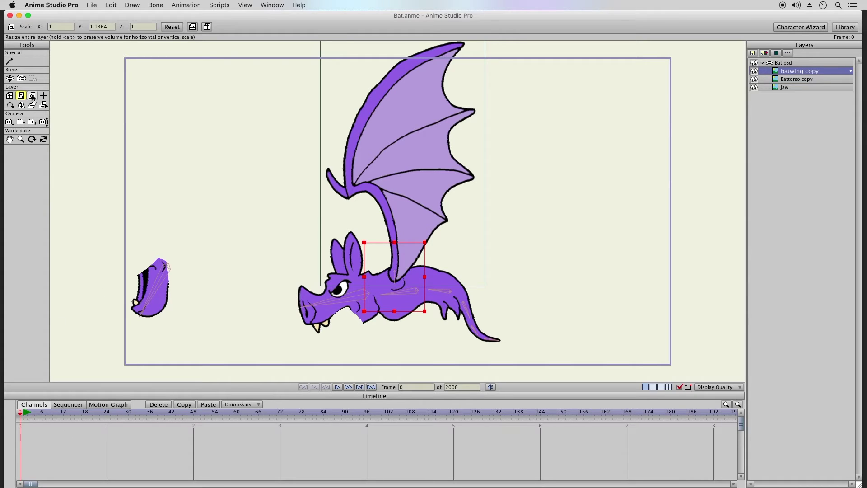
pyautogui.click(781, 64)
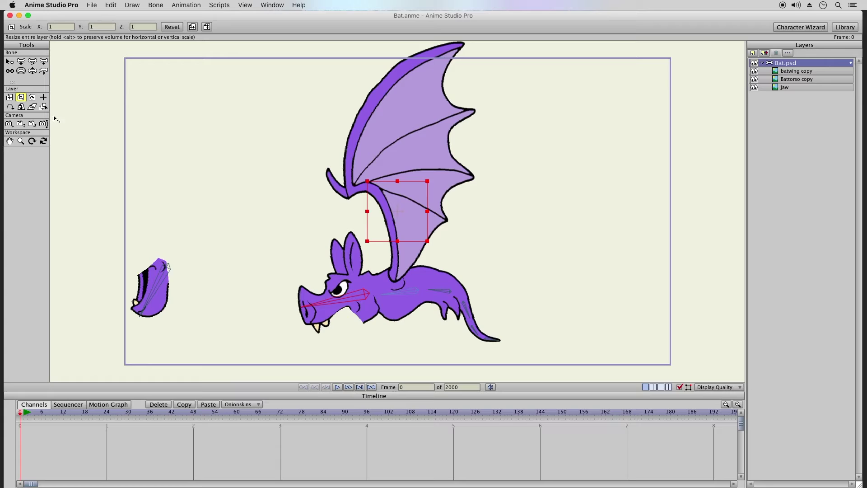
# Step: Try offsetting the torso bone to about X 0.0913, Y 0.1440, and undo the offset
pyautogui.click(43, 71)
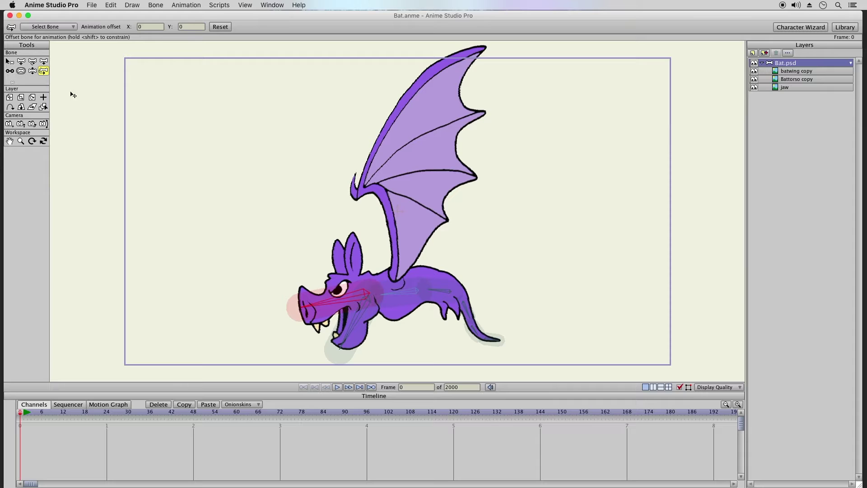
pyautogui.moveTo(412, 263); pyautogui.dragTo(408, 269)
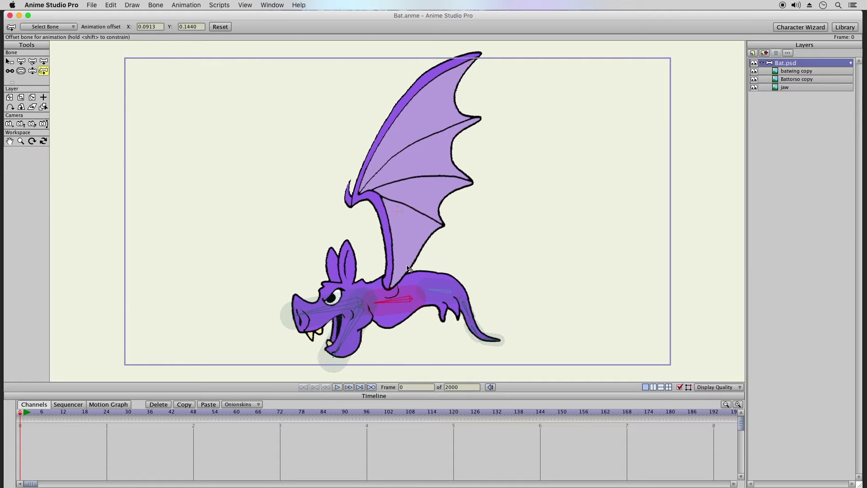
pyautogui.click(110, 5)
pyautogui.click(110, 12)
pyautogui.click(32, 71)
pyautogui.click(111, 5)
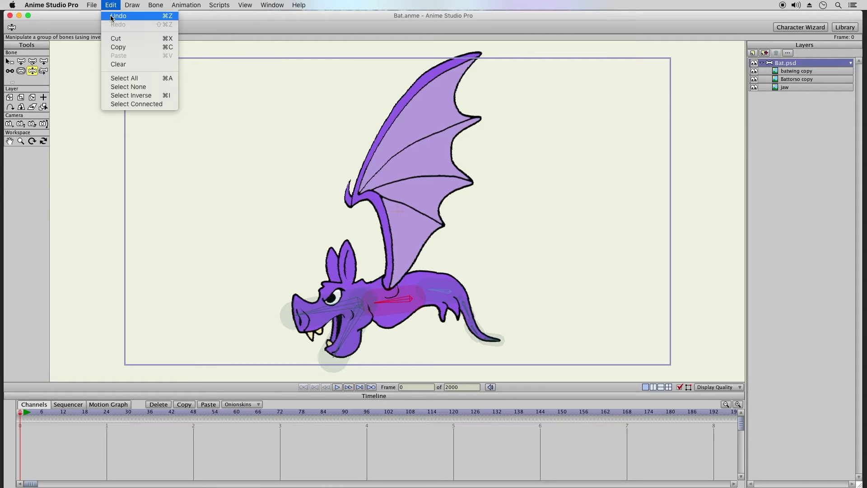
pyautogui.click(111, 16)
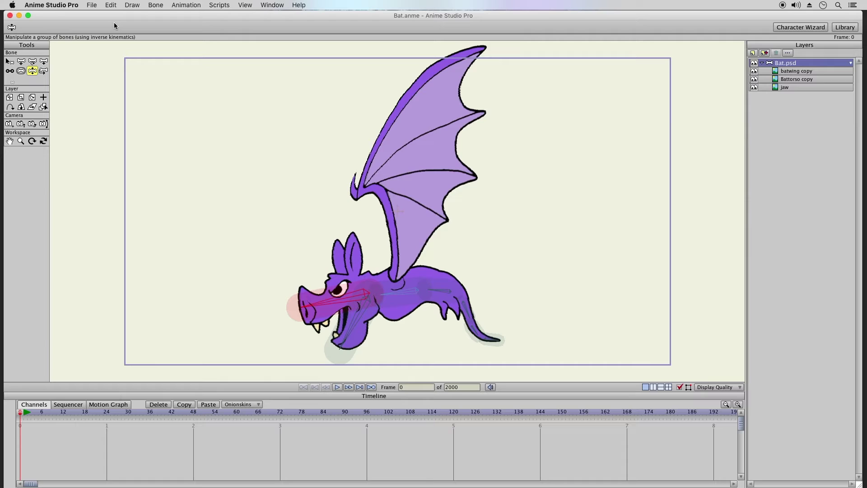
# Step: Return to bone selection and save the project
pyautogui.click(9, 61)
pyautogui.click(95, 8)
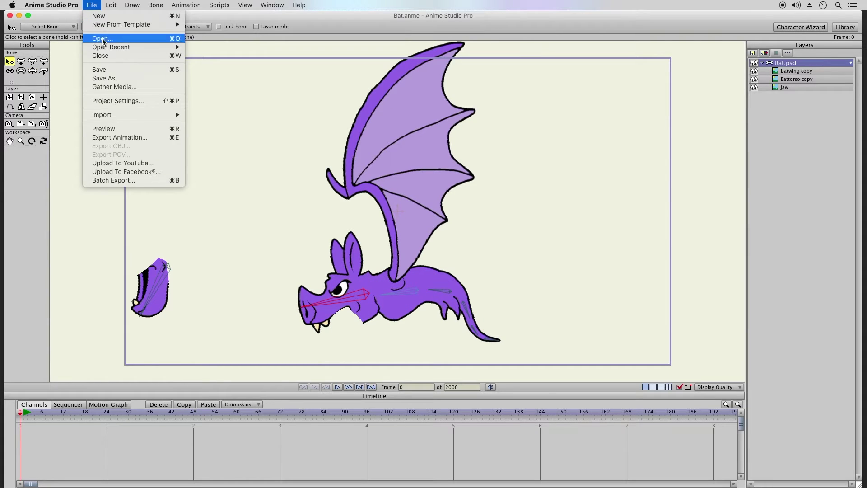
pyautogui.click(111, 71)
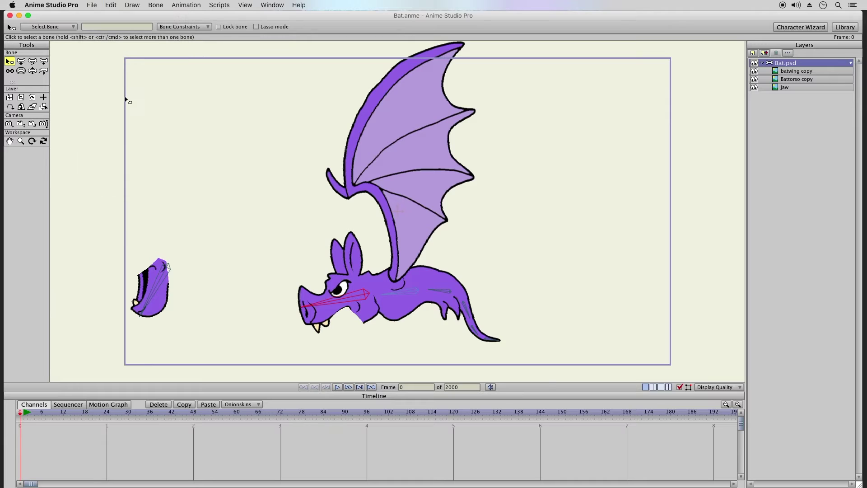
# Step: Switch between frame 0 and frame 1 to compare the bat's setup pose with its assembled pose
pyautogui.click(24, 414)
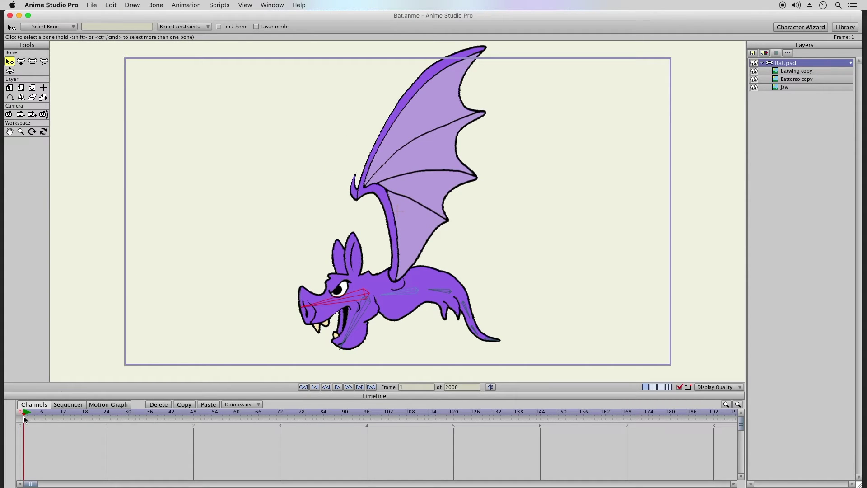
pyautogui.click(18, 416)
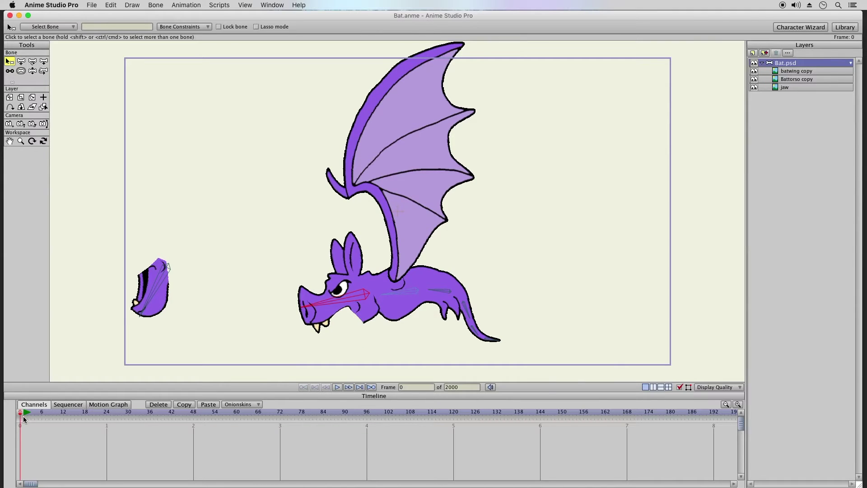
pyautogui.click(24, 415)
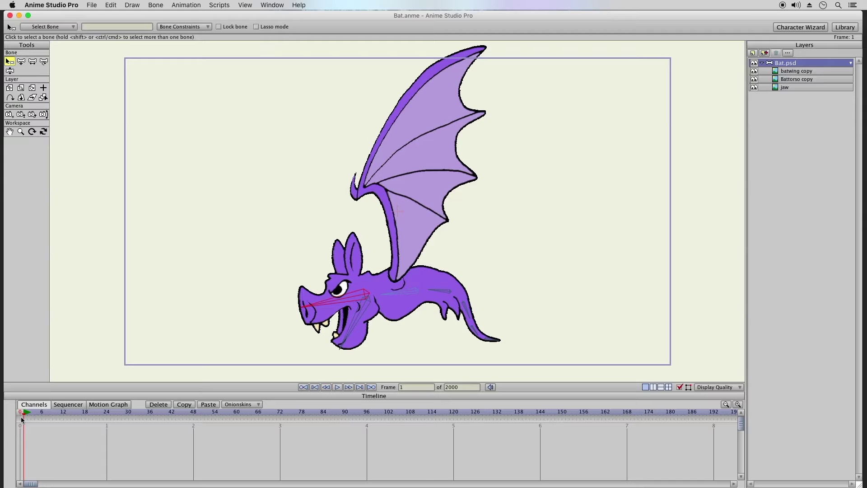
pyautogui.click(18, 416)
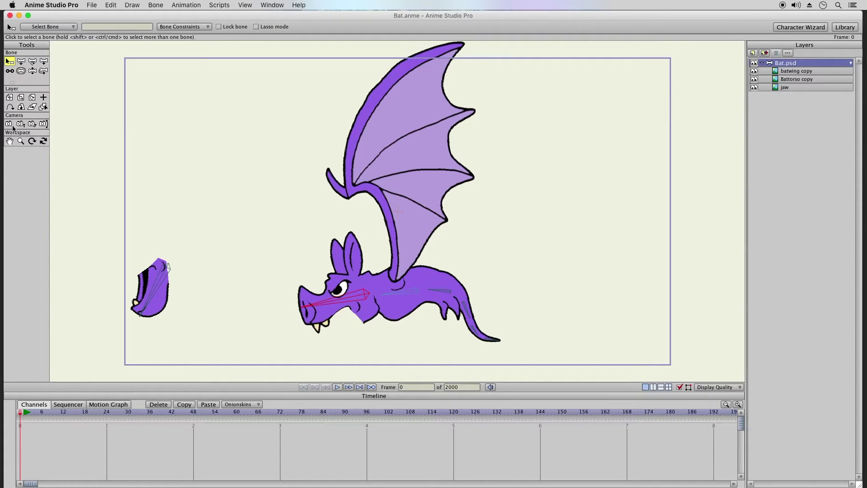
# Step: Reduce the head bone's strength slightly, test the jaw and body deformation with Manipulate Bones, and return to bone selection
pyautogui.click(26, 69)
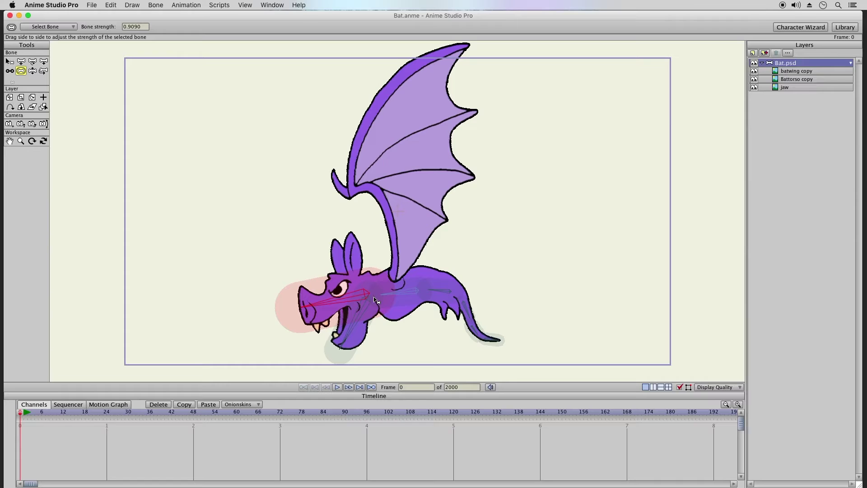
pyautogui.moveTo(375, 299); pyautogui.dragTo(345, 284)
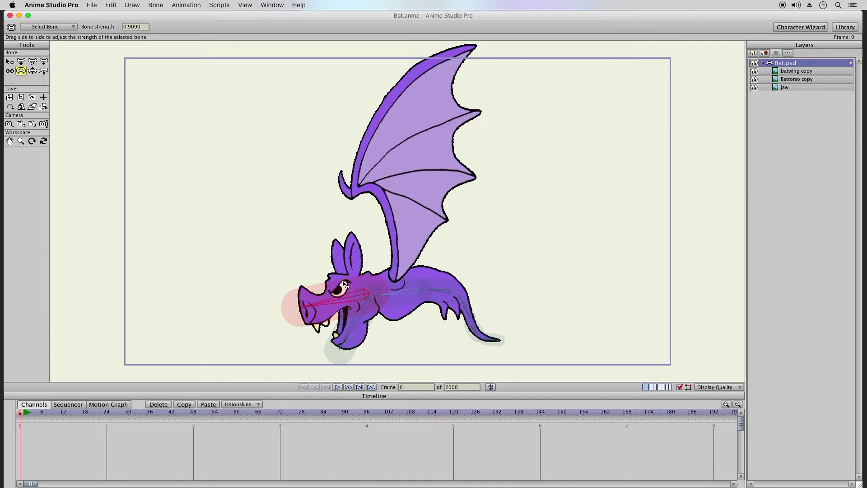
pyautogui.press('z')
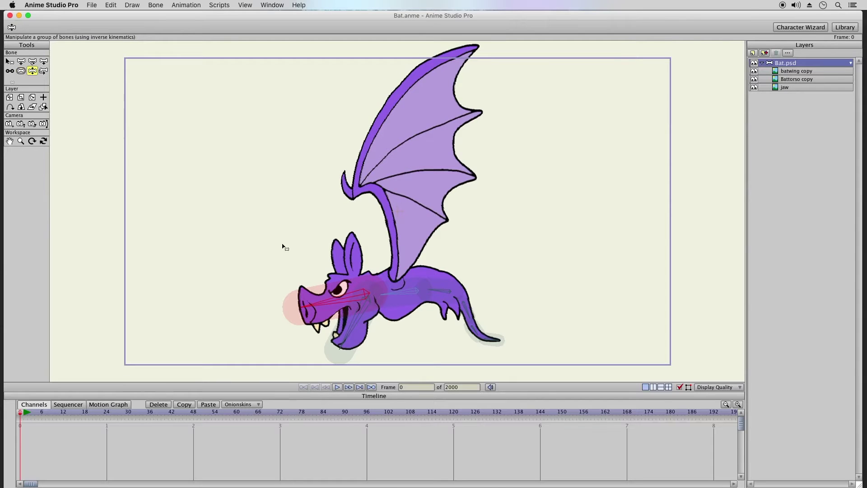
pyautogui.moveTo(351, 343)
pyautogui.mouseDown()
pyautogui.moveTo(349, 332)
pyautogui.moveTo(343, 339)
pyautogui.mouseUp()
pyautogui.moveTo(395, 291); pyautogui.dragTo(474, 231)
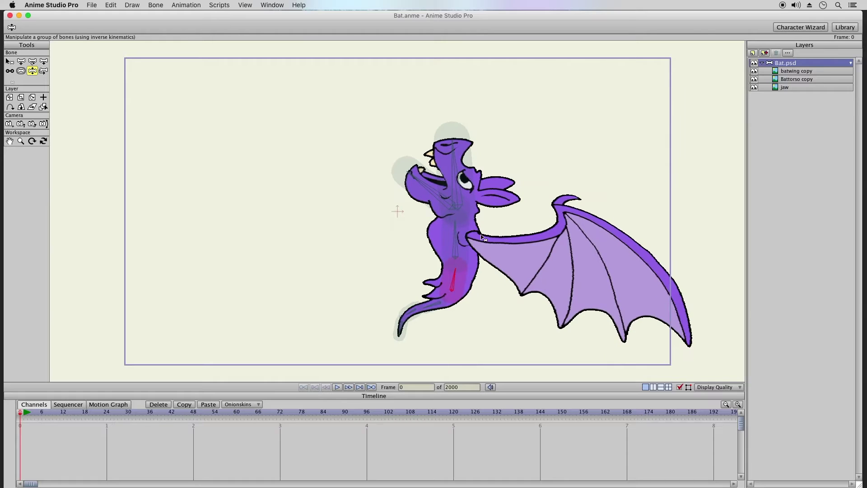
pyautogui.click(9, 61)
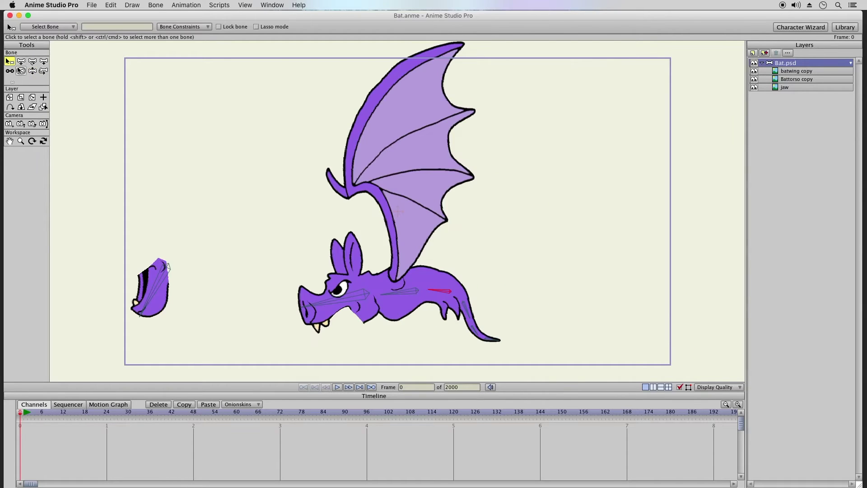
# Step: Go to frame 1, save the project, and open the Actions window, placing it clear of the bat artwork
pyautogui.click(25, 414)
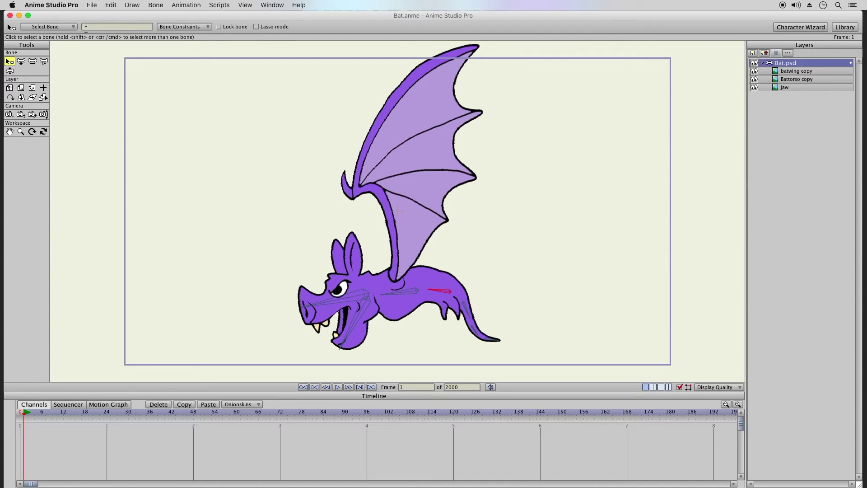
pyautogui.click(92, 5)
pyautogui.click(108, 67)
pyautogui.click(271, 5)
pyautogui.click(324, 50)
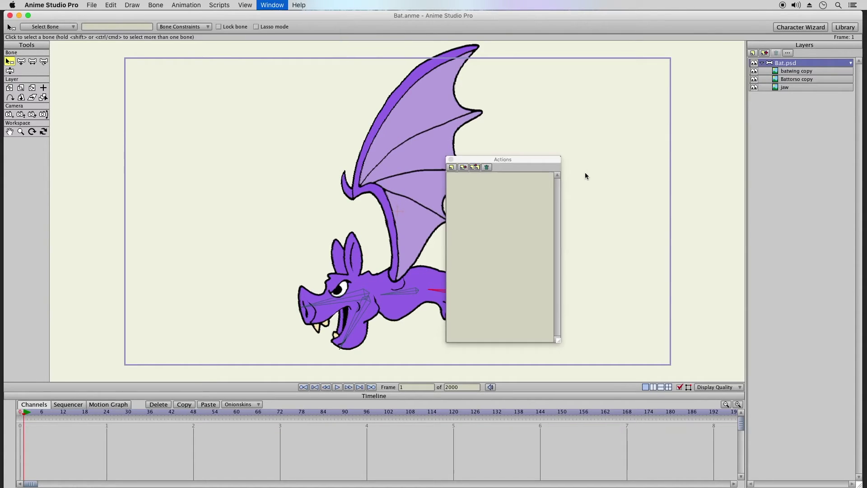
pyautogui.moveTo(524, 156); pyautogui.dragTo(784, 153)
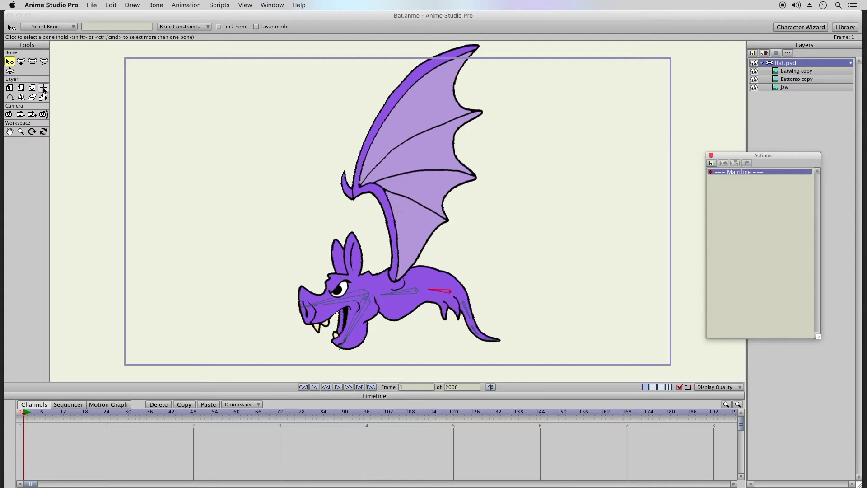
# Step: At frame 0, set the Bat.psd layer's origin on the torso at about X -0.0710, Y -1.5440, and check the child layers' origins
pyautogui.click(19, 413)
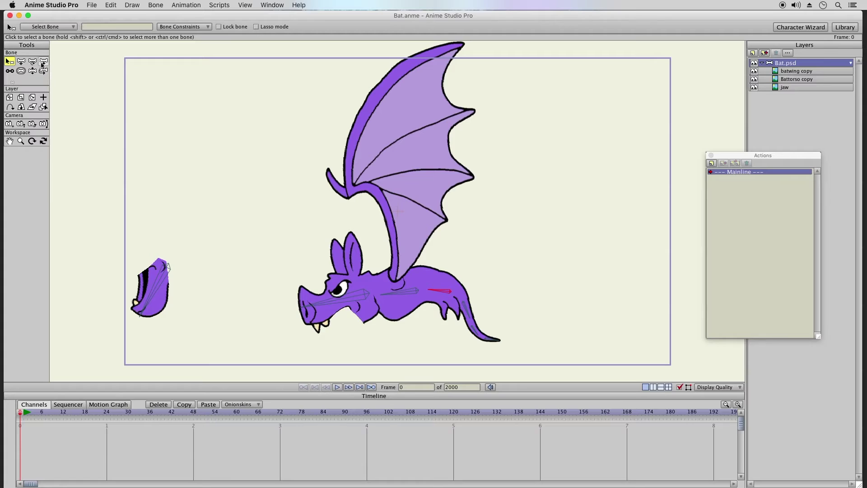
pyautogui.click(43, 97)
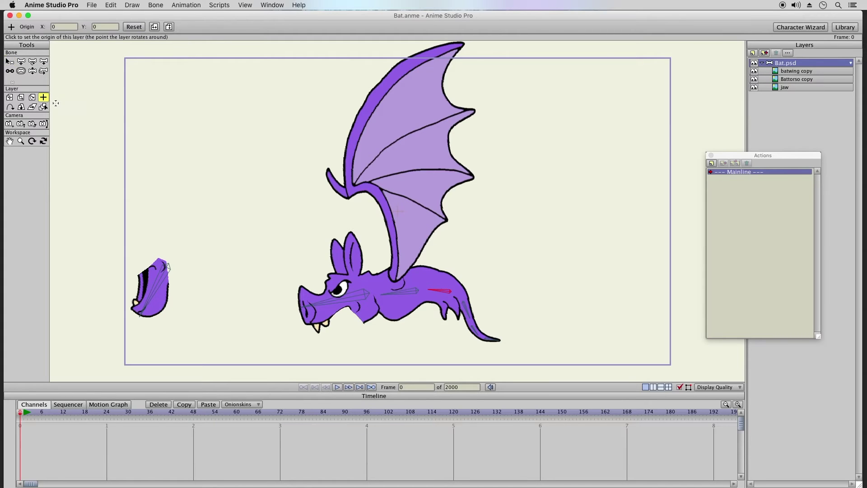
pyautogui.click(394, 305)
pyautogui.click(795, 71)
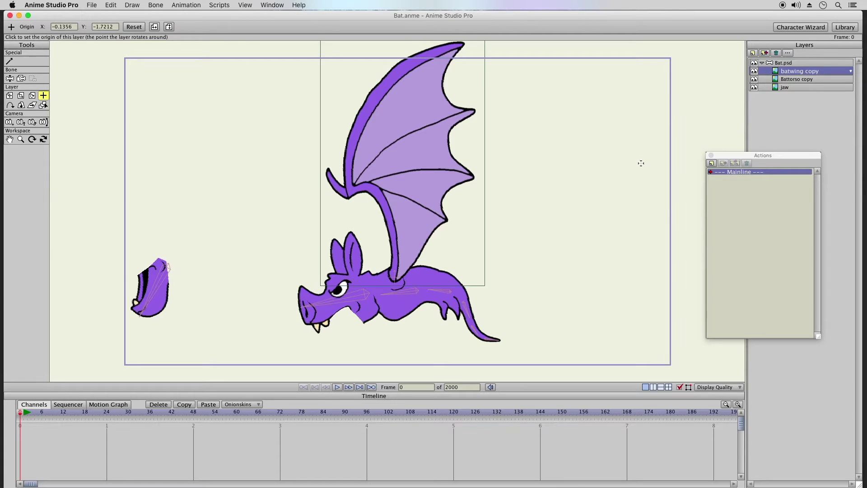
pyautogui.click(795, 80)
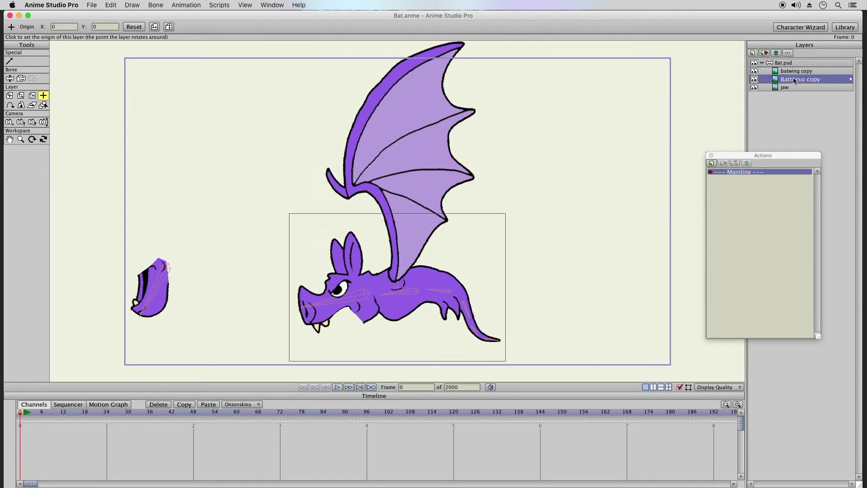
pyautogui.click(784, 88)
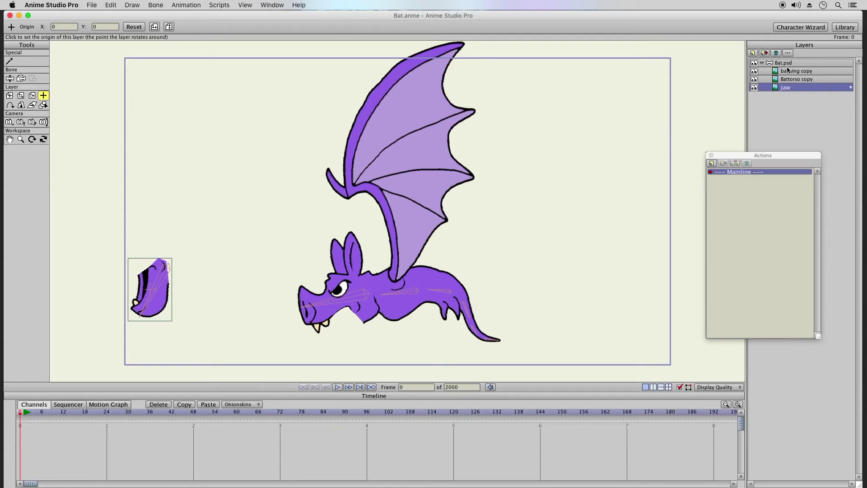
pyautogui.click(787, 63)
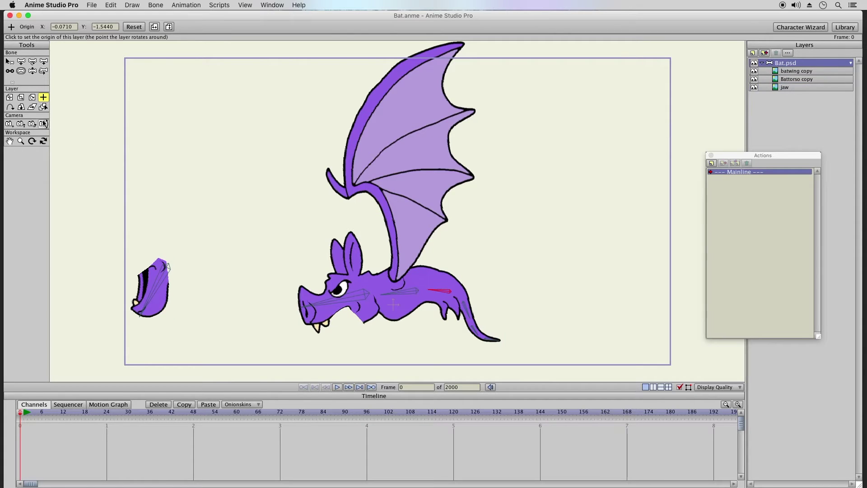
# Step: Try rotating the whole Bat.psd layer to a Z rotation of about -17.56, and undo the rotation
pyautogui.click(32, 97)
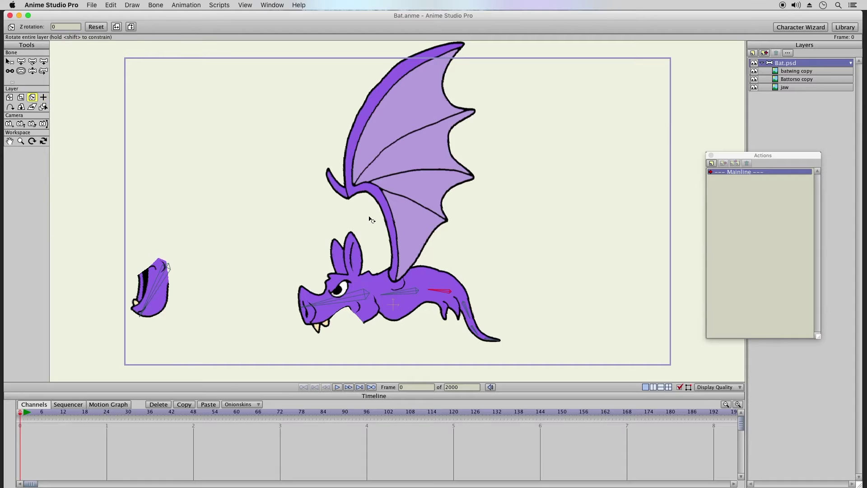
pyautogui.moveTo(356, 223); pyautogui.dragTo(169, 131)
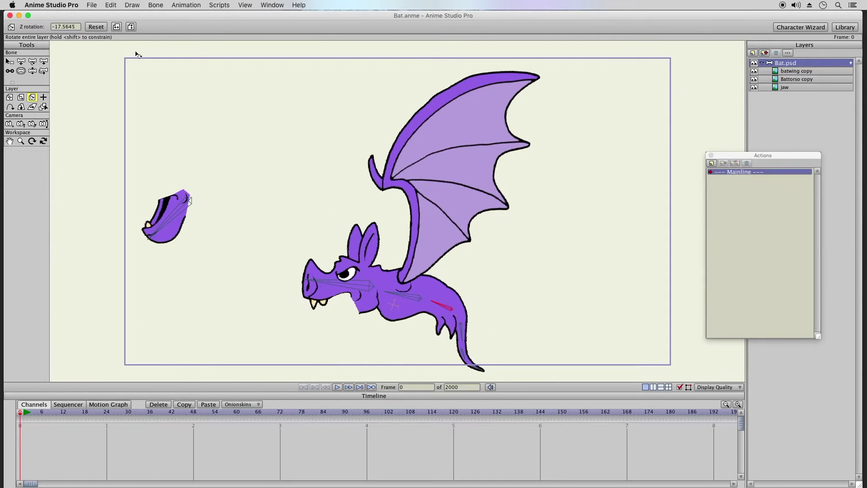
pyautogui.click(108, 5)
pyautogui.click(118, 21)
pyautogui.click(8, 62)
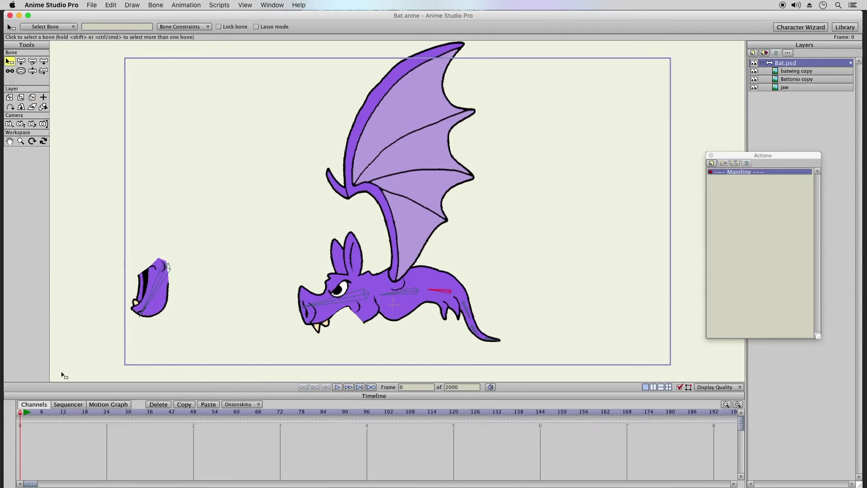
# Step: Try posing the jaw bone and shifting the rear body bone at frame 1, and delete the resulting keyframes
pyautogui.click(23, 415)
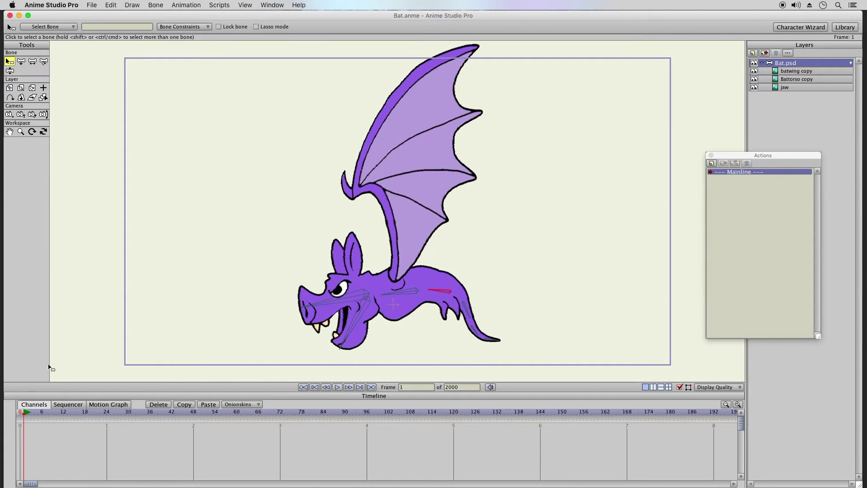
pyautogui.click(9, 71)
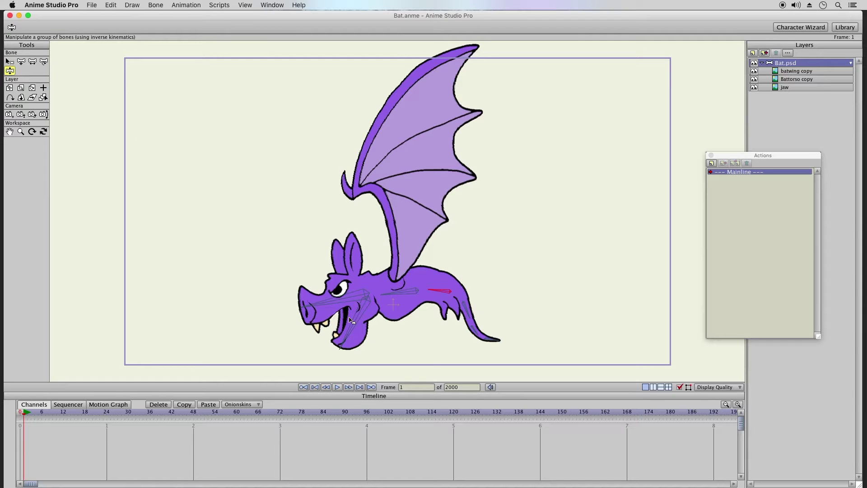
pyautogui.moveTo(342, 342); pyautogui.dragTo(366, 326)
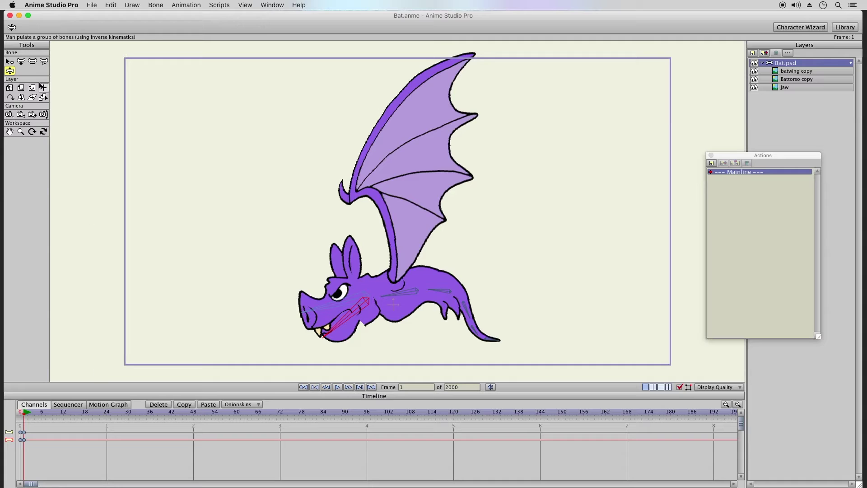
pyautogui.click(21, 62)
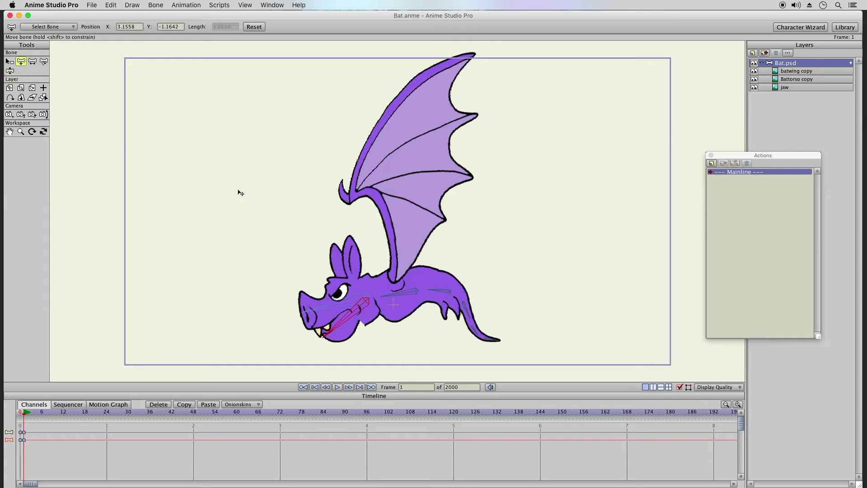
pyautogui.click(444, 292)
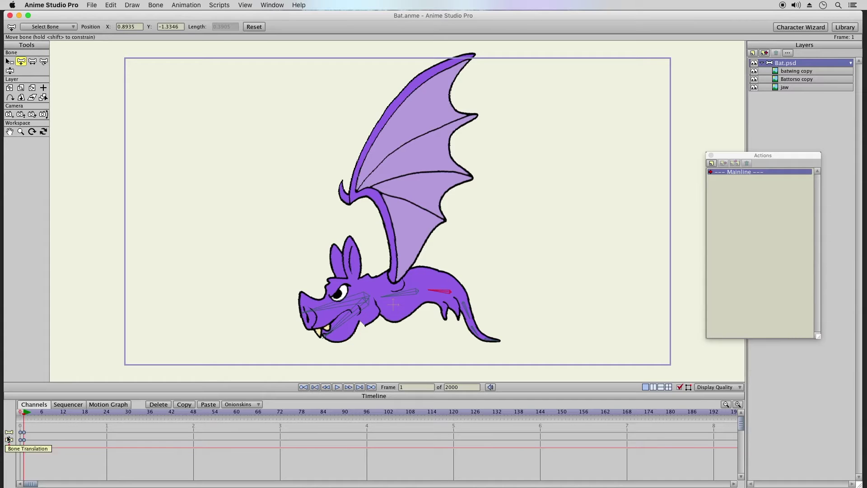
pyautogui.moveTo(34, 427); pyautogui.dragTo(14, 469)
pyautogui.click(159, 404)
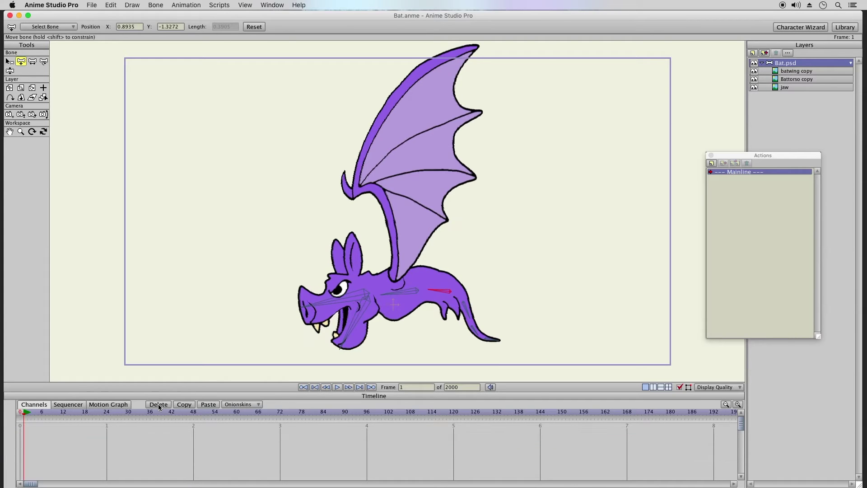
# Step: Return to frame 0 and create a new action named FlapWingsHeight for the Bat.psd layer
pyautogui.click(19, 412)
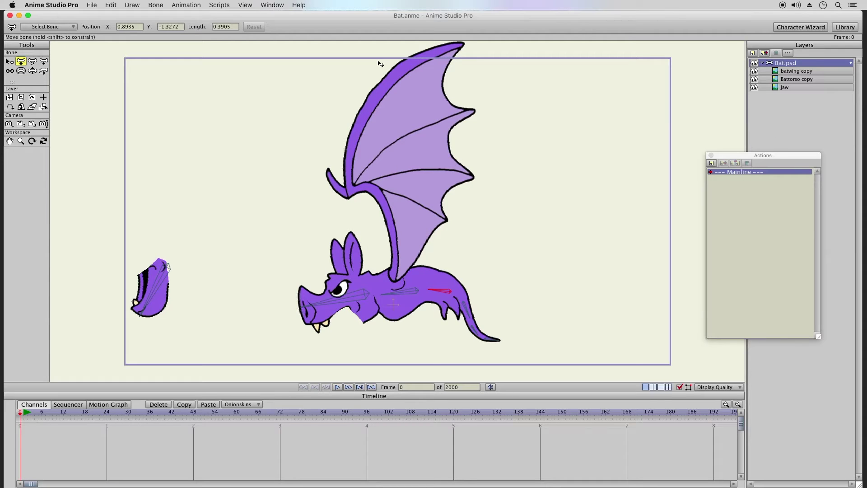
pyautogui.click(220, 5)
pyautogui.click(741, 189)
pyautogui.click(712, 164)
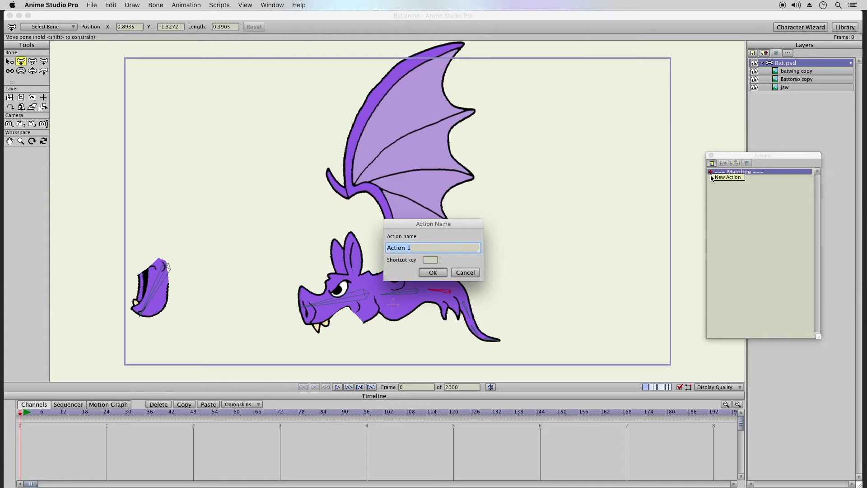
pyautogui.write('FlapWingsHeight')
pyautogui.press('Return')
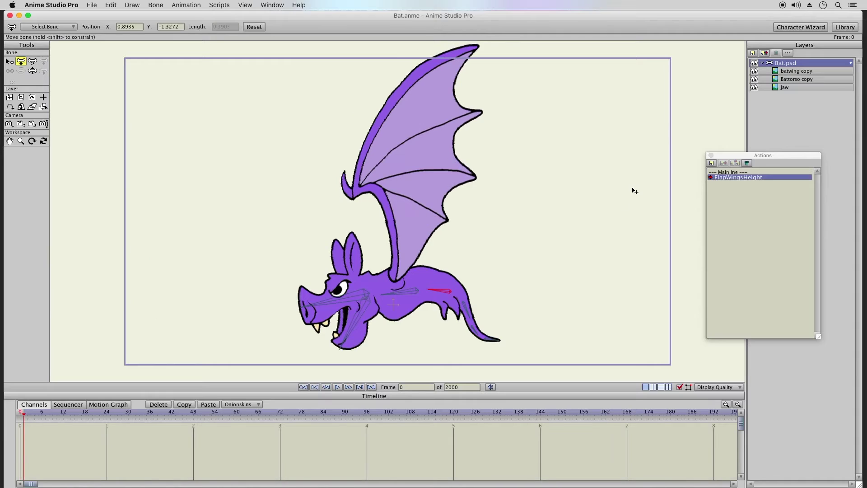
# Step: In the FlapWingsHeight action, translate the rear body bone at frame 1 to about X 0.8860, Y -1.3047
pyautogui.click(32, 71)
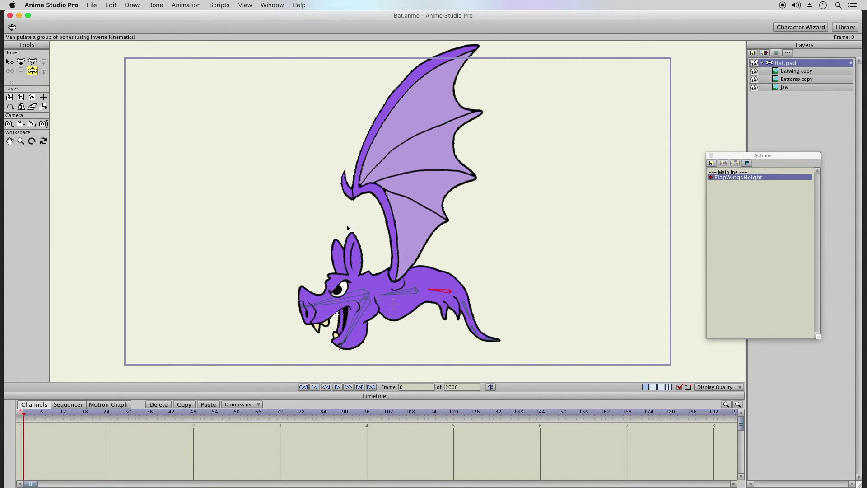
pyautogui.click(20, 63)
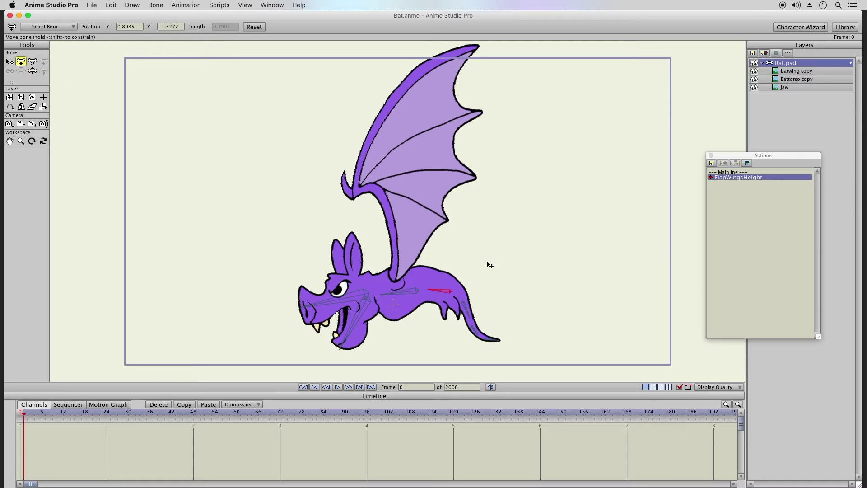
pyautogui.moveTo(444, 294); pyautogui.dragTo(448, 296)
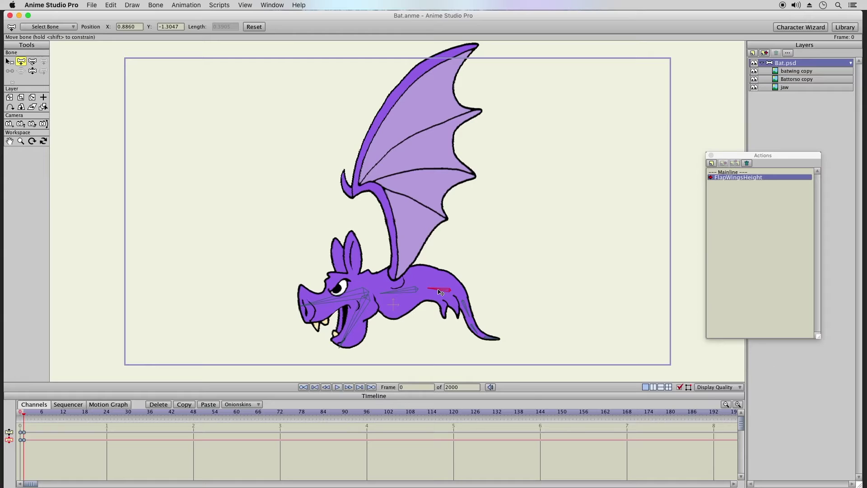
# Step: Key the rear body bone slightly lower at frame 6, raised at frame 12, and at about X 0.8636, Y -1.1776 at frame 18
pyautogui.click(42, 415)
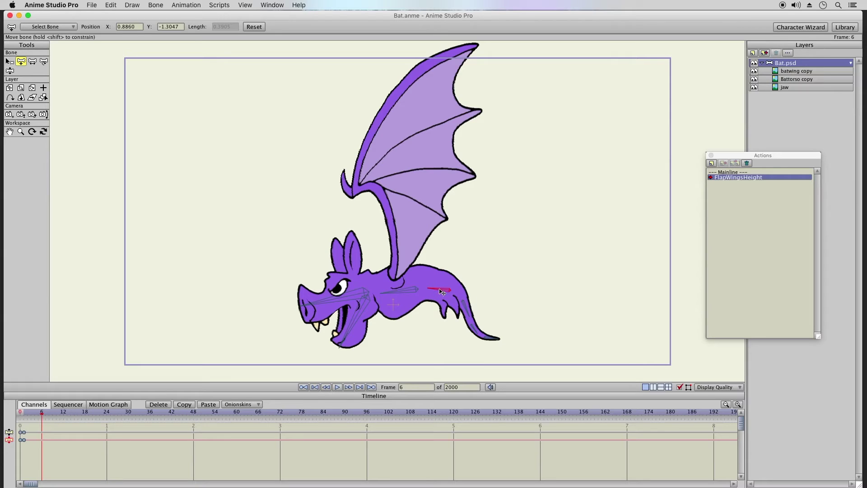
pyautogui.moveTo(442, 291); pyautogui.dragTo(441, 295)
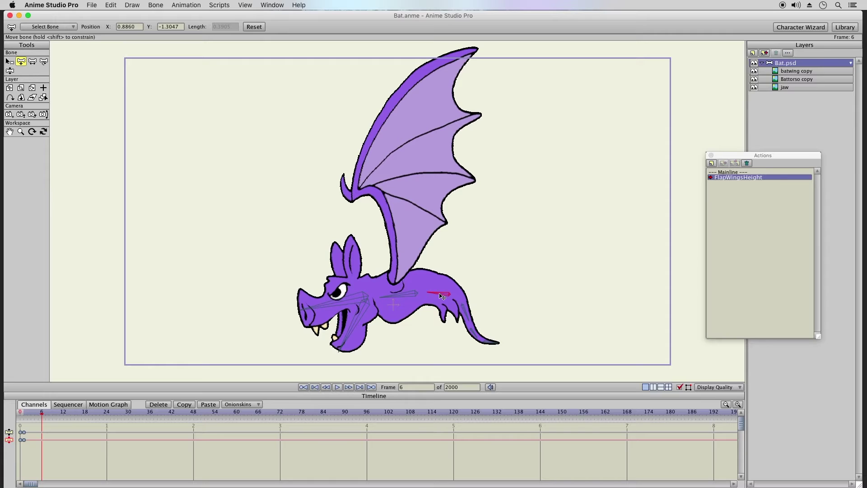
pyautogui.click(64, 412)
pyautogui.moveTo(443, 299); pyautogui.dragTo(443, 277)
pyautogui.click(85, 413)
pyautogui.moveTo(444, 280); pyautogui.dragTo(443, 286)
# Step: Copy the frame 1 bone keyframes to frame 24, and compare the poses at frames 1 and 24
pyautogui.click(107, 412)
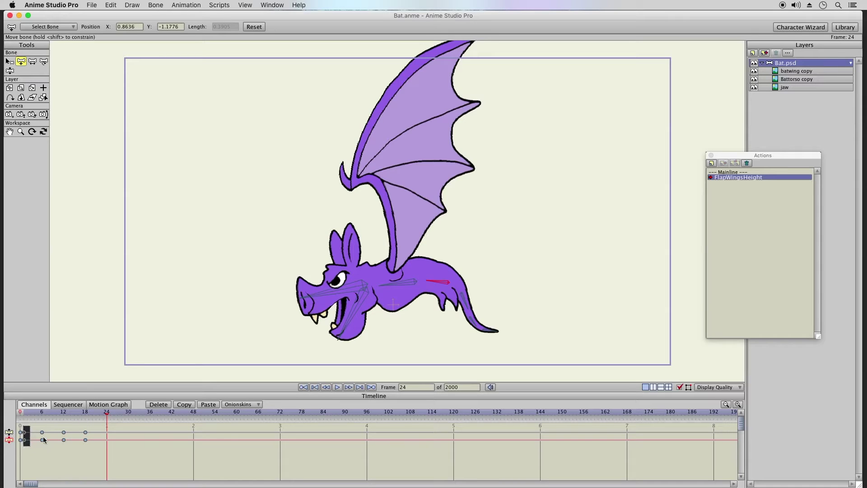
pyautogui.click(206, 404)
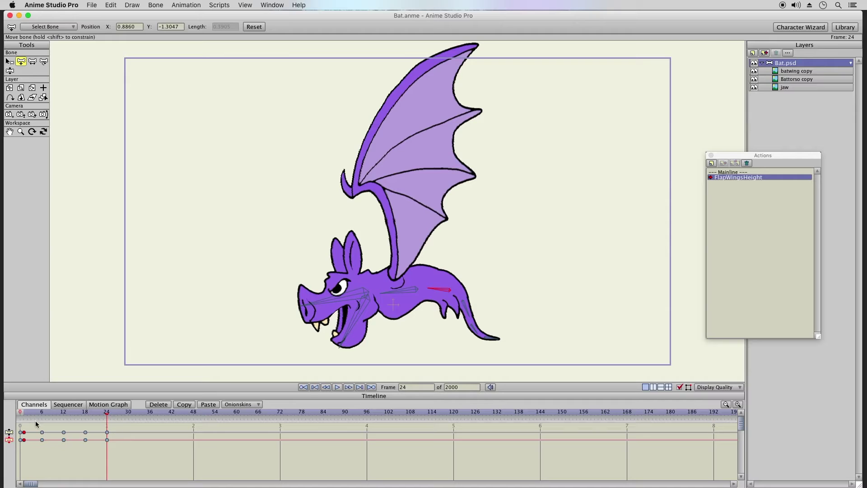
pyautogui.click(24, 413)
pyautogui.click(107, 413)
# Step: Shift the frame 24 bone keyframes to frame 26, add a new keyframe at frame 24, and delete the shifted ones
pyautogui.moveTo(113, 428)
pyautogui.mouseDown()
pyautogui.moveTo(107, 442)
pyautogui.moveTo(115, 440)
pyautogui.mouseUp()
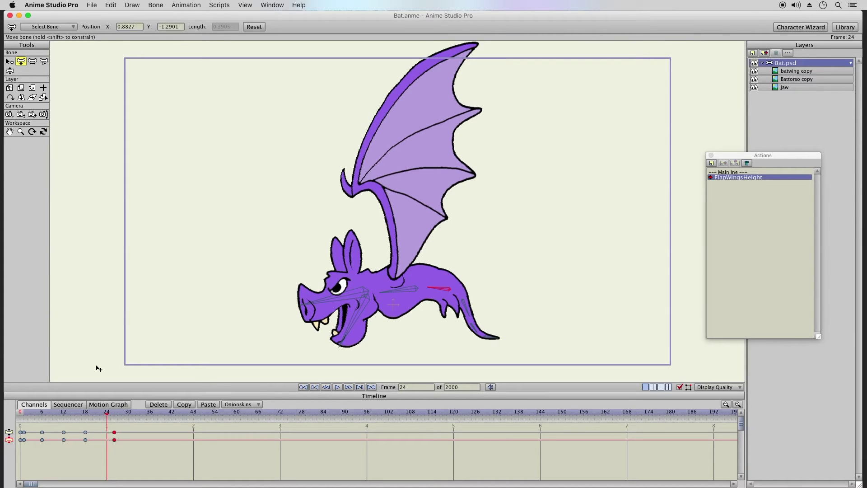
pyautogui.rightClick(108, 435)
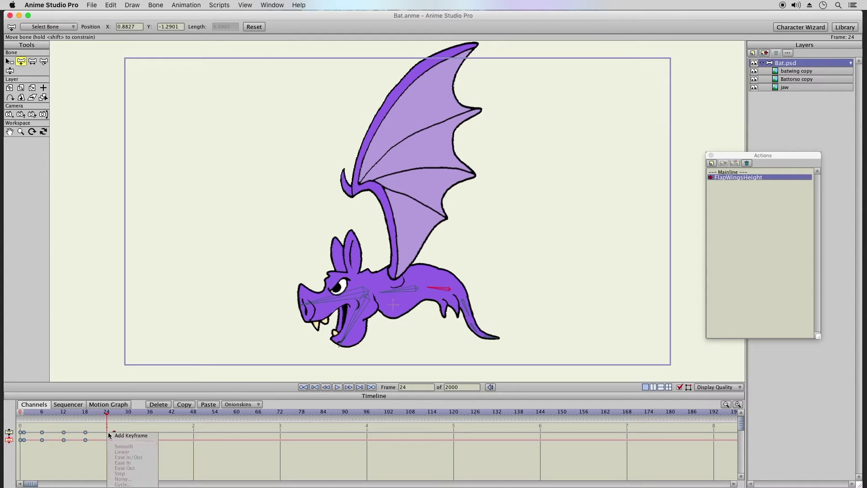
pyautogui.click(118, 438)
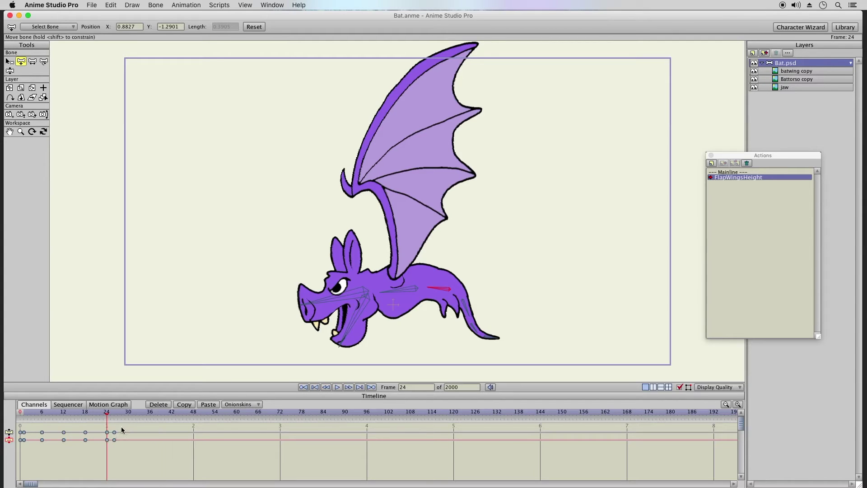
pyautogui.click(163, 405)
# Step: At frame 1, key the bone angles of the jaw, torso and tail with Manipulate Bones, keeping the pose nearly unchanged
pyautogui.click(23, 414)
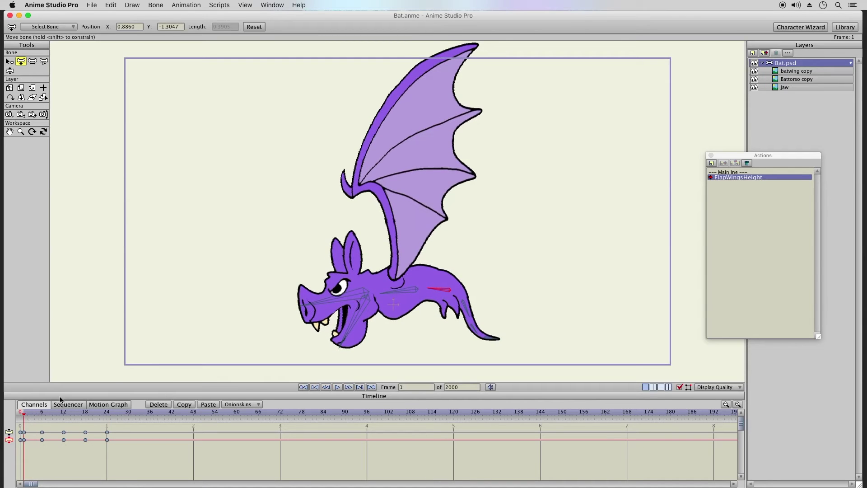
pyautogui.click(9, 71)
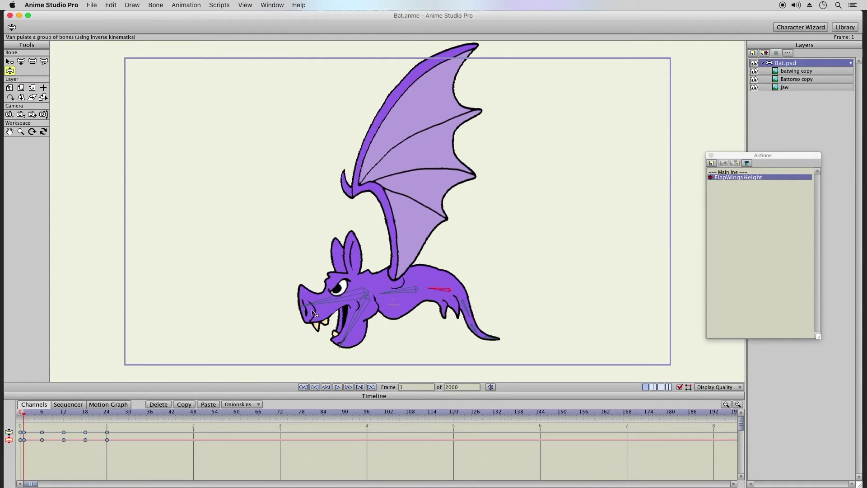
pyautogui.moveTo(120, 422); pyautogui.dragTo(34, 452)
pyautogui.moveTo(345, 312); pyautogui.dragTo(351, 330)
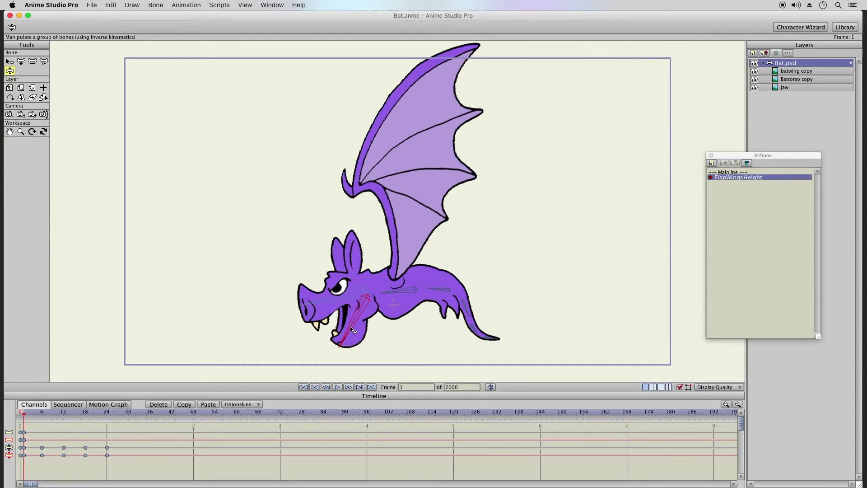
pyautogui.click(402, 291)
pyautogui.click(494, 337)
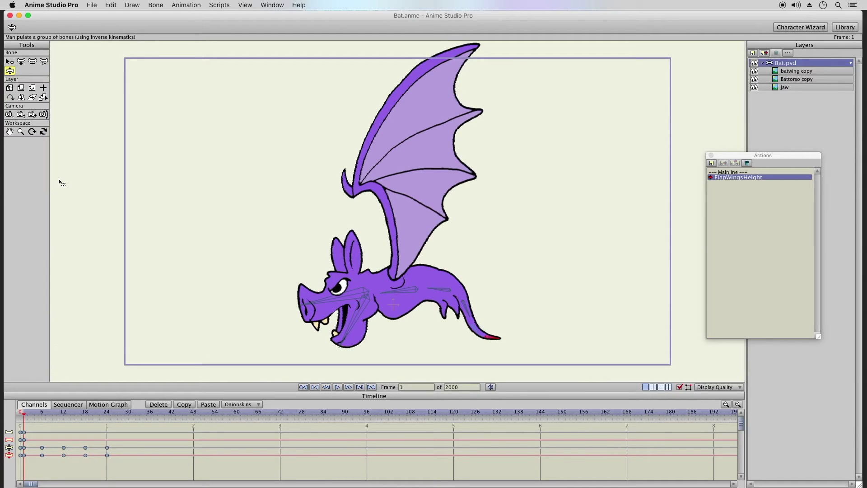
# Step: Copy the frame 1 bone angle keyframes to frames 12 and 24
pyautogui.moveTo(31, 430); pyautogui.dragTo(24, 442)
pyautogui.click(184, 404)
pyautogui.click(63, 412)
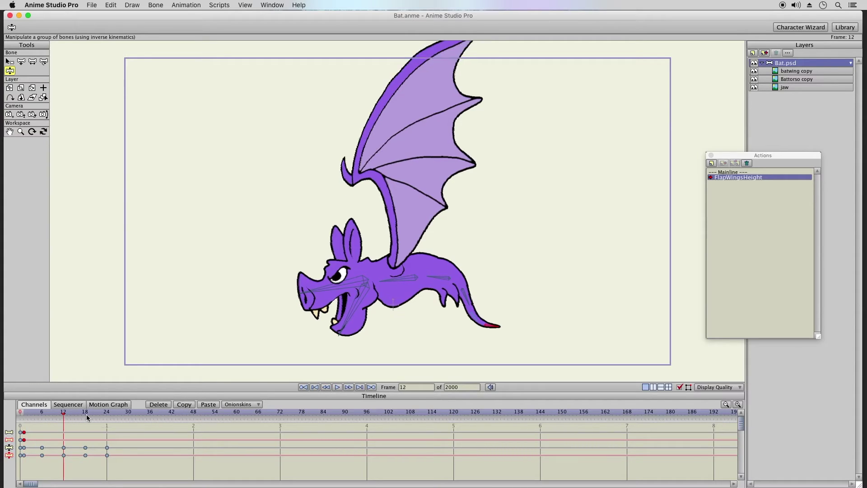
pyautogui.click(208, 405)
pyautogui.click(108, 414)
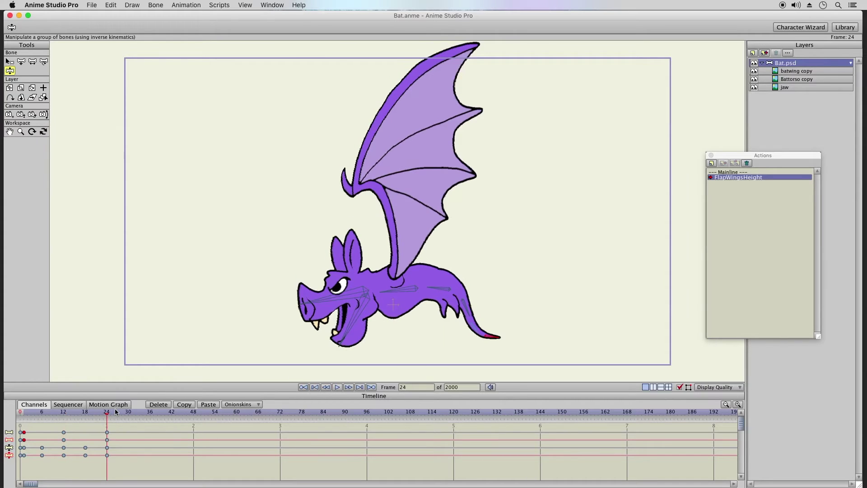
# Step: At frame 6, partly close the bat's jaw and curl the tail tip upward
pyautogui.click(42, 412)
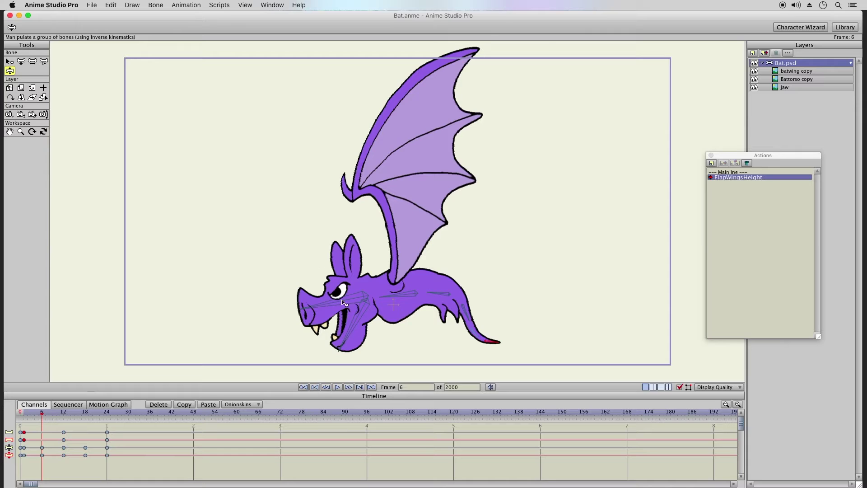
pyautogui.moveTo(28, 415); pyautogui.dragTo(43, 419)
pyautogui.click(343, 305)
pyautogui.moveTo(348, 334); pyautogui.dragTo(335, 328)
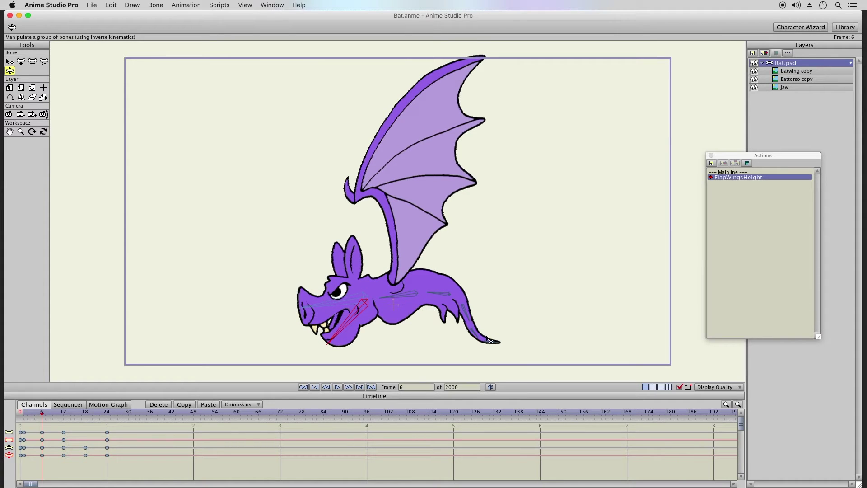
pyautogui.moveTo(490, 339); pyautogui.dragTo(511, 306)
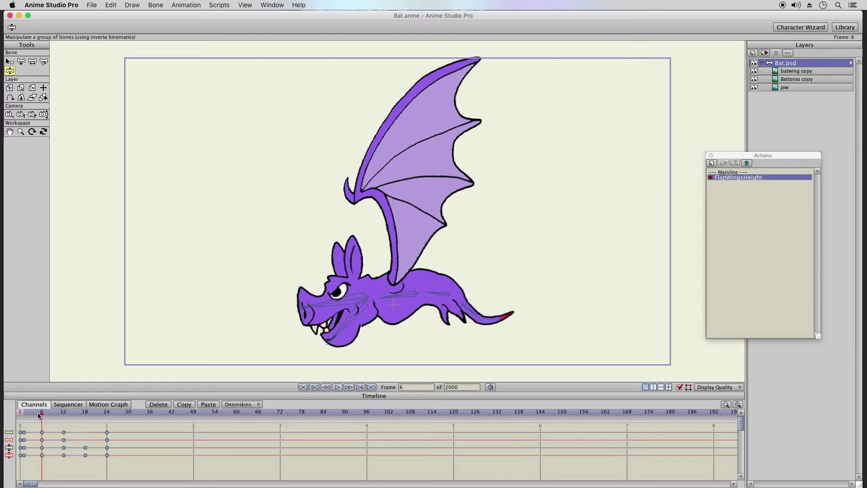
# Step: At frame 12, swing the tail down to nearly vertical, adjust the head, and close the jaw almost completely
pyautogui.moveTo(28, 414); pyautogui.dragTo(64, 415)
pyautogui.moveTo(513, 321); pyautogui.dragTo(463, 362)
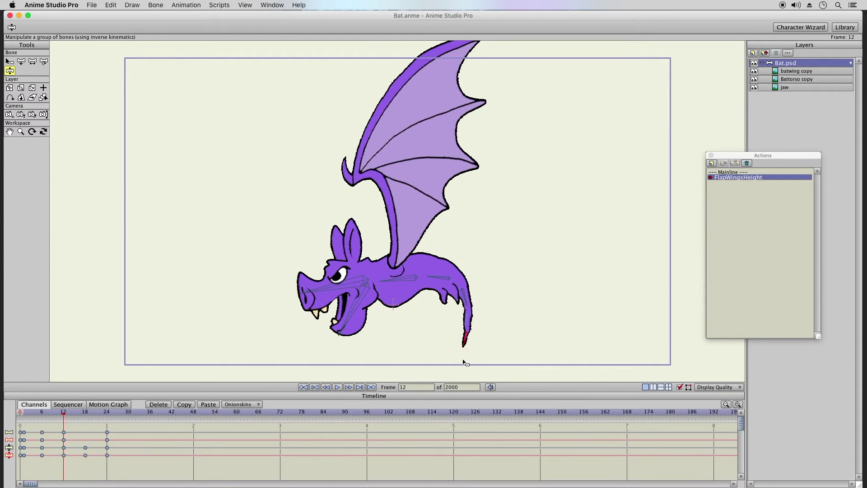
pyautogui.moveTo(325, 293); pyautogui.dragTo(312, 284)
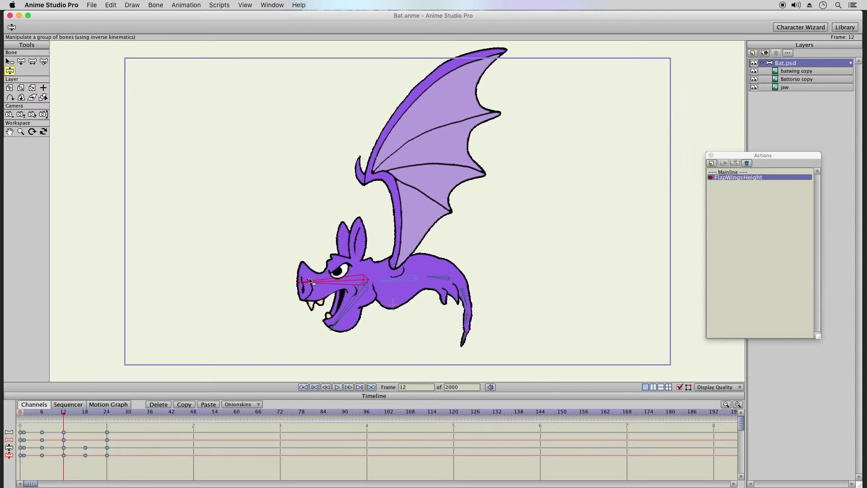
pyautogui.moveTo(333, 320); pyautogui.dragTo(356, 327)
pyautogui.moveTo(28, 411); pyautogui.dragTo(63, 416)
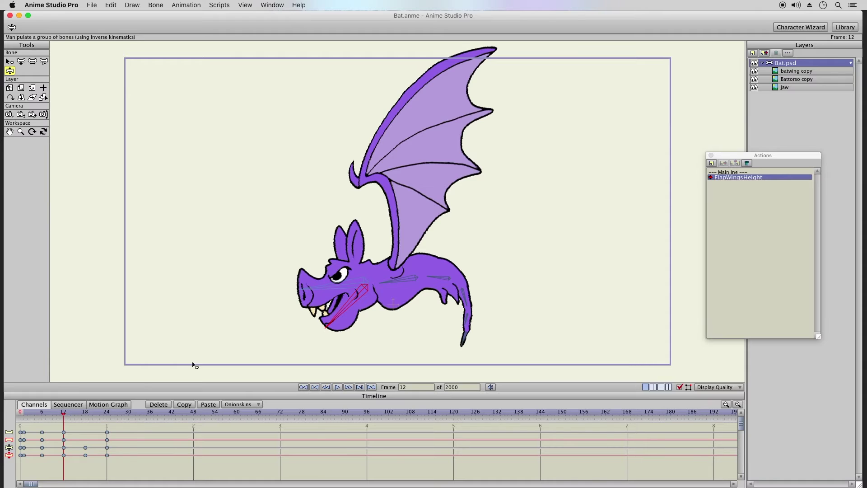
pyautogui.moveTo(324, 322); pyautogui.dragTo(321, 317)
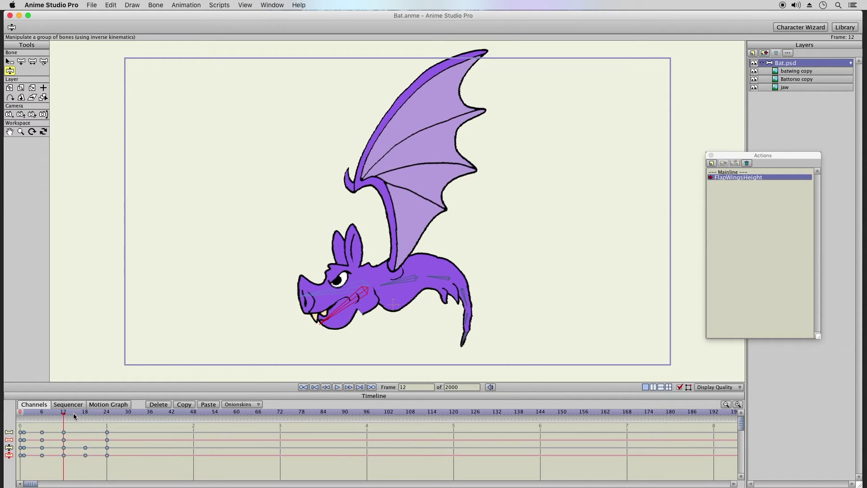
# Step: At frame 18, raise the rear body bone to about X 0.8486, Y -0.8561
pyautogui.moveTo(21, 413); pyautogui.dragTo(86, 422)
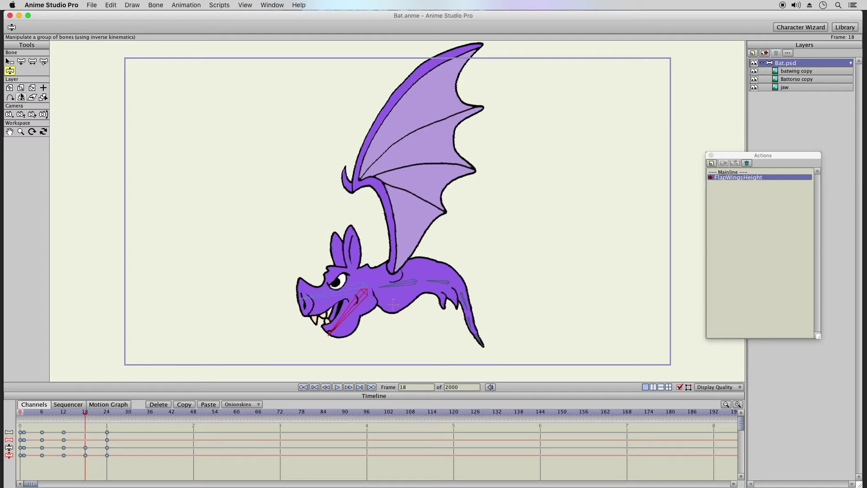
pyautogui.click(21, 61)
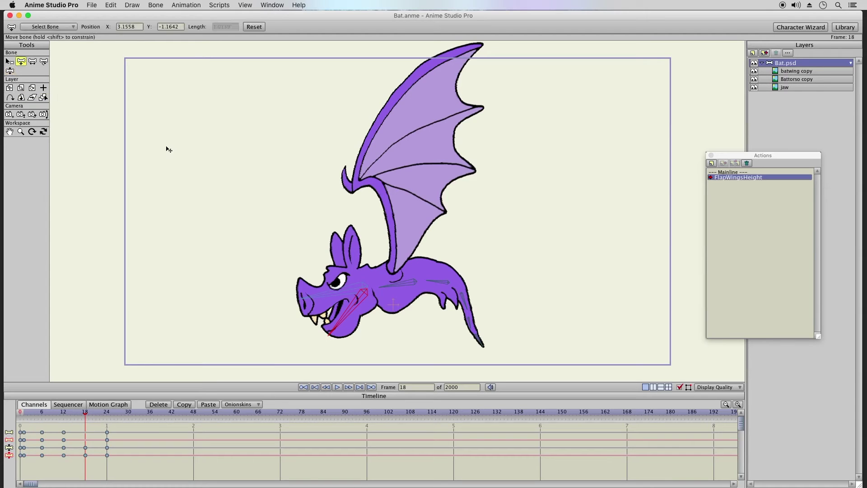
pyautogui.moveTo(448, 287); pyautogui.dragTo(446, 258)
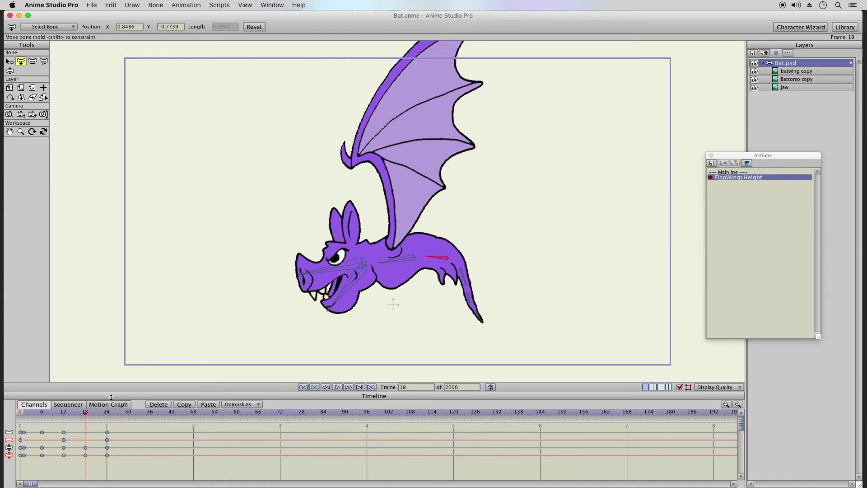
pyautogui.moveTo(88, 415); pyautogui.dragTo(109, 415)
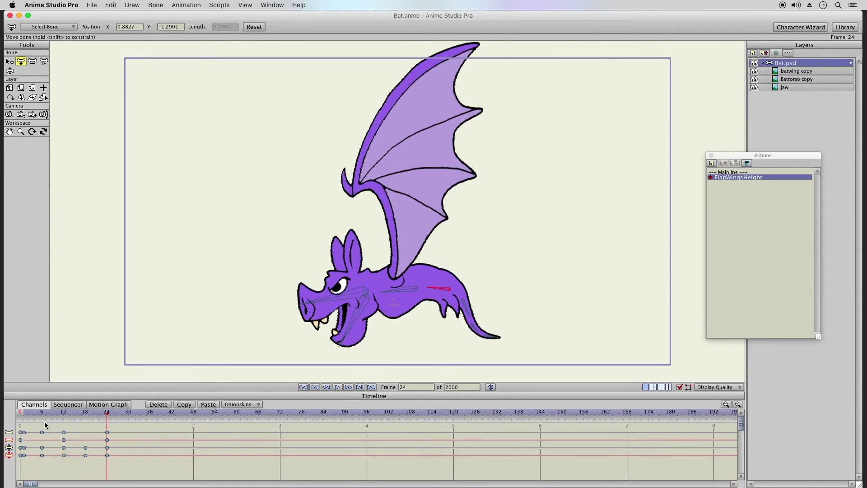
pyautogui.click(86, 415)
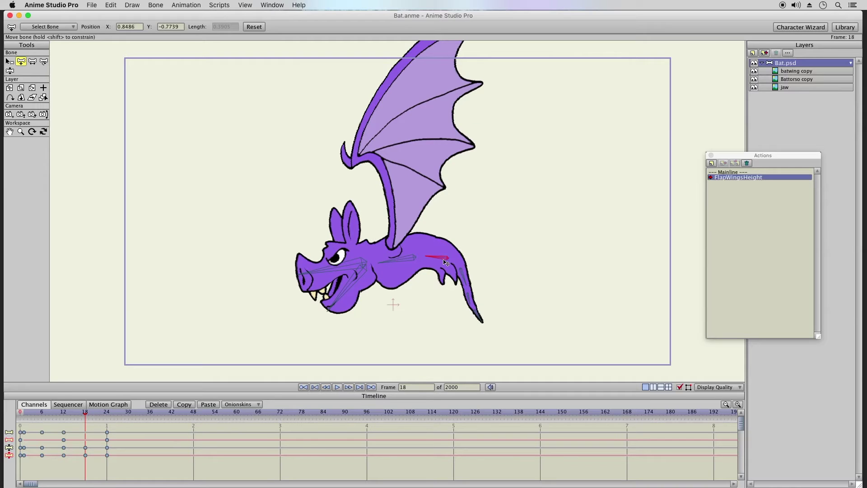
pyautogui.moveTo(446, 262); pyautogui.dragTo(447, 267)
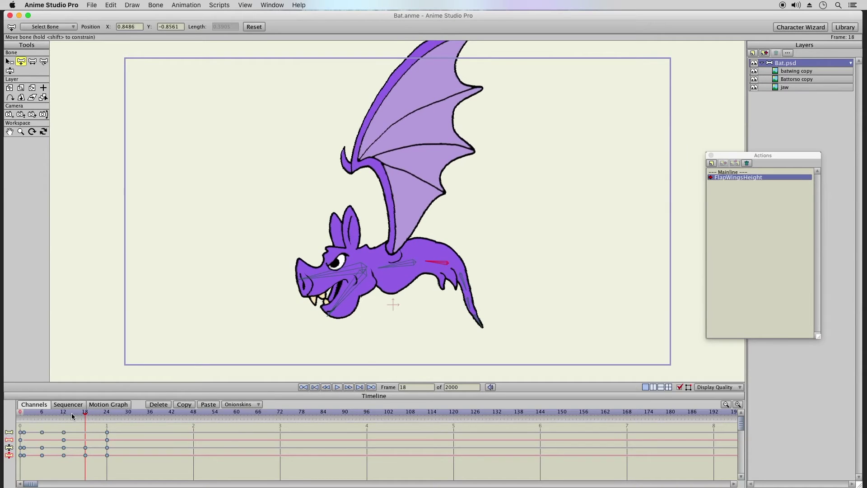
# Step: At frame 24, tilt the head up slightly, close the jaw a little and curl the tail upward
pyautogui.moveTo(24, 415); pyautogui.dragTo(107, 423)
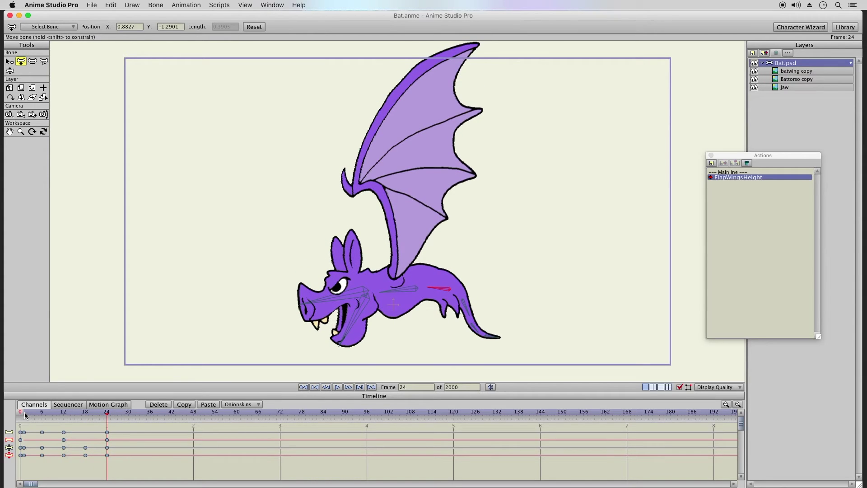
pyautogui.click(11, 71)
pyautogui.moveTo(361, 292); pyautogui.dragTo(366, 290)
pyautogui.click(345, 323)
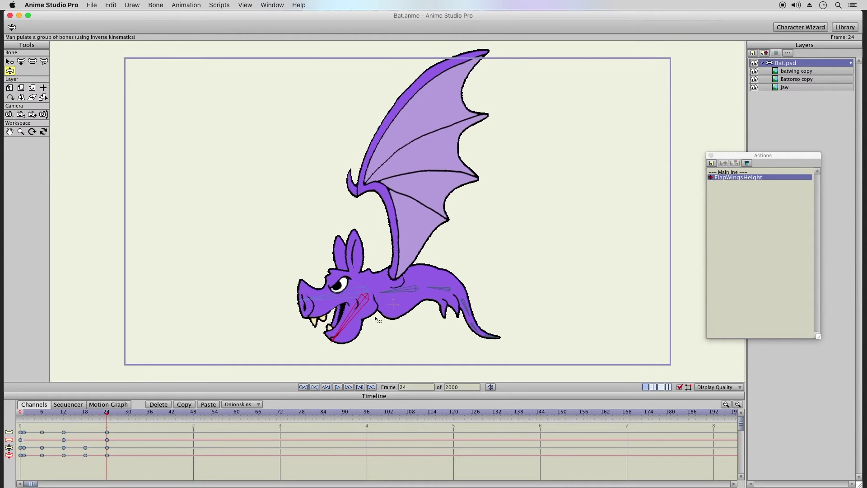
pyautogui.moveTo(487, 333); pyautogui.dragTo(510, 310)
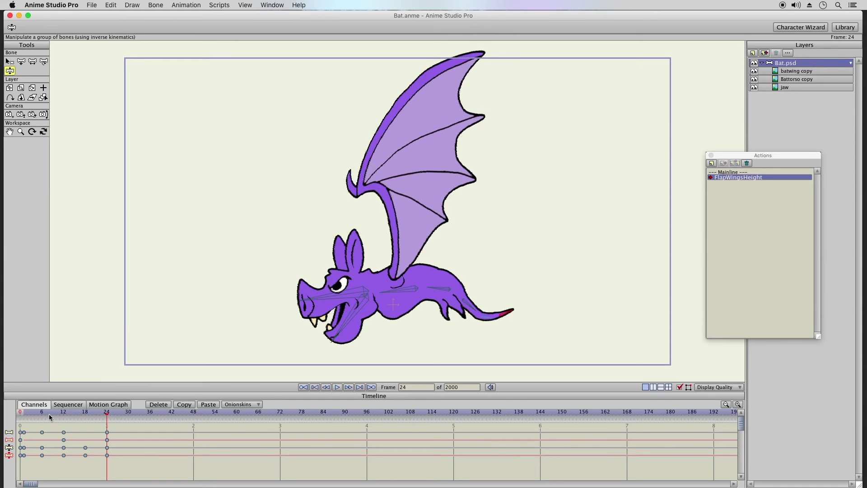
# Step: At frame 1, curl the tail upward to match the frame 24 pose
pyautogui.click(23, 412)
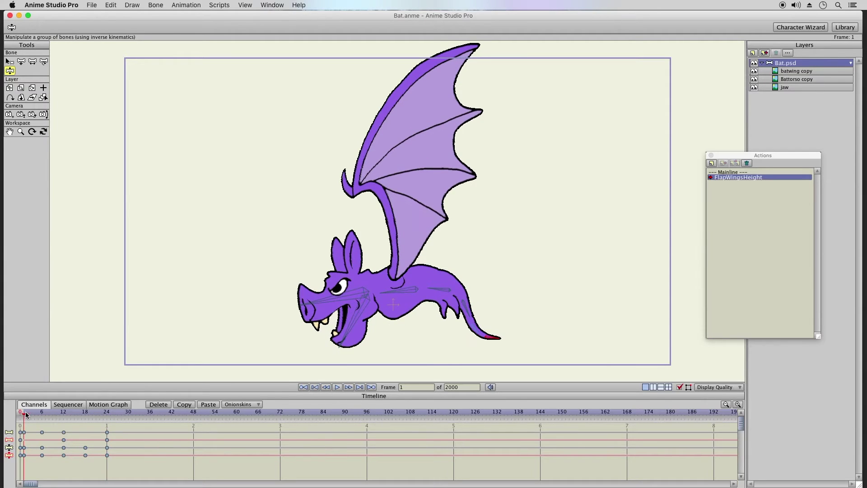
pyautogui.click(107, 411)
pyautogui.moveTo(494, 337); pyautogui.dragTo(511, 313)
# Step: Scrub through the flap cycle and compare the poses at frames 1 and 24, ending at frame 18
pyautogui.moveTo(24, 414); pyautogui.dragTo(105, 411)
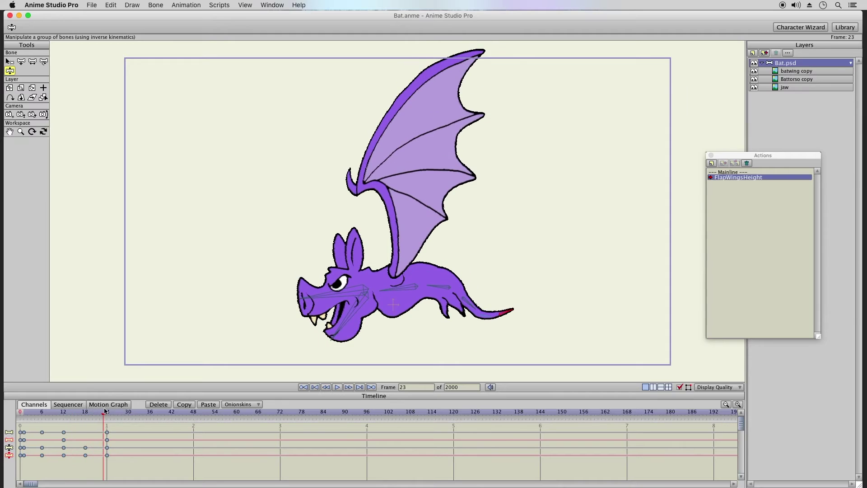
pyautogui.click(23, 411)
pyautogui.moveTo(25, 412); pyautogui.dragTo(111, 414)
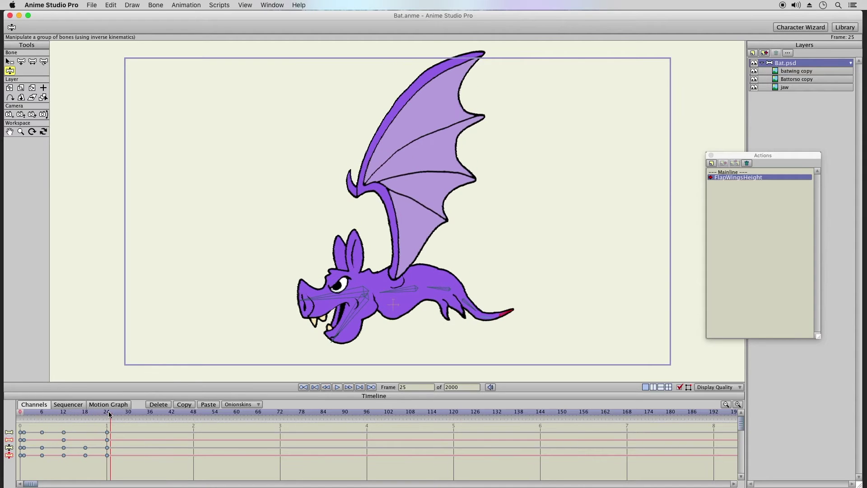
pyautogui.click(23, 413)
pyautogui.hotkey('ctrl', 'Left')
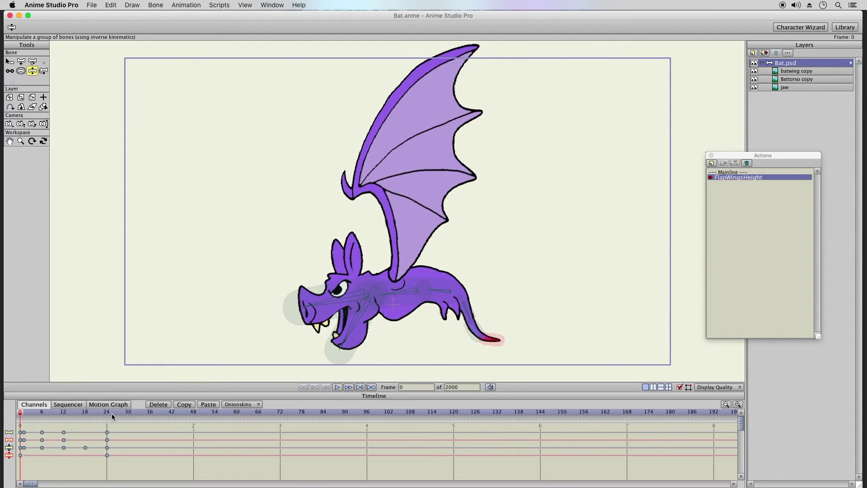
pyautogui.click(108, 413)
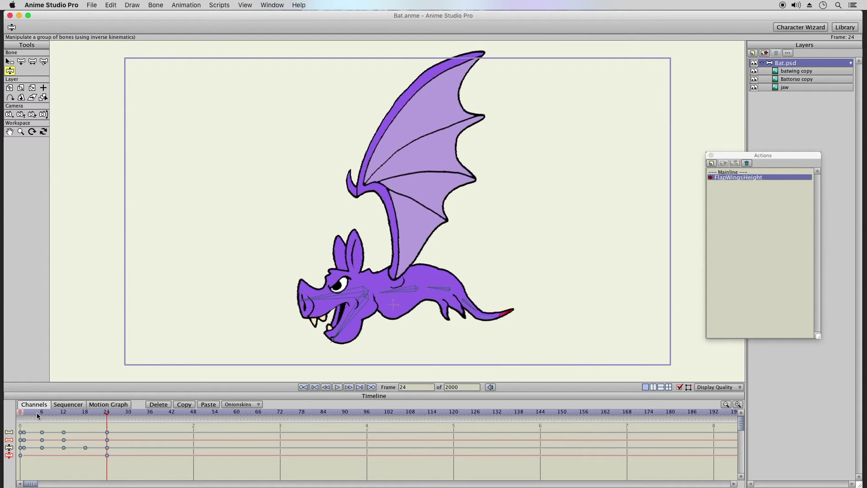
pyautogui.click(22, 412)
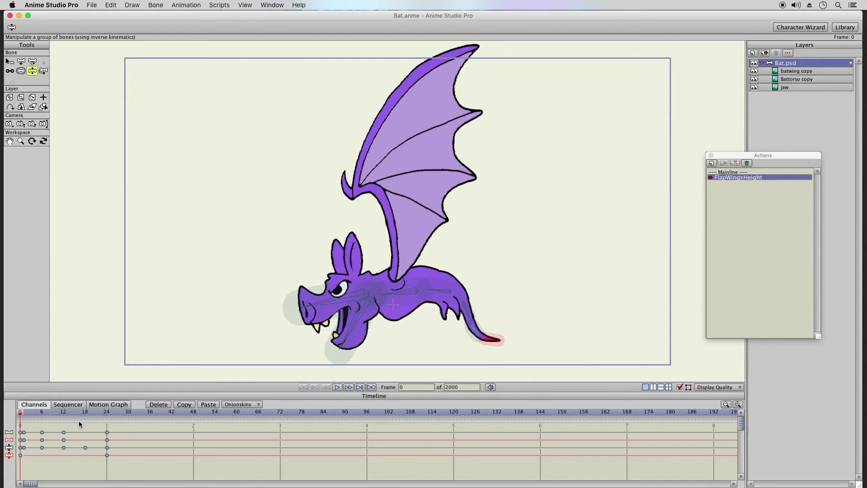
pyautogui.click(23, 413)
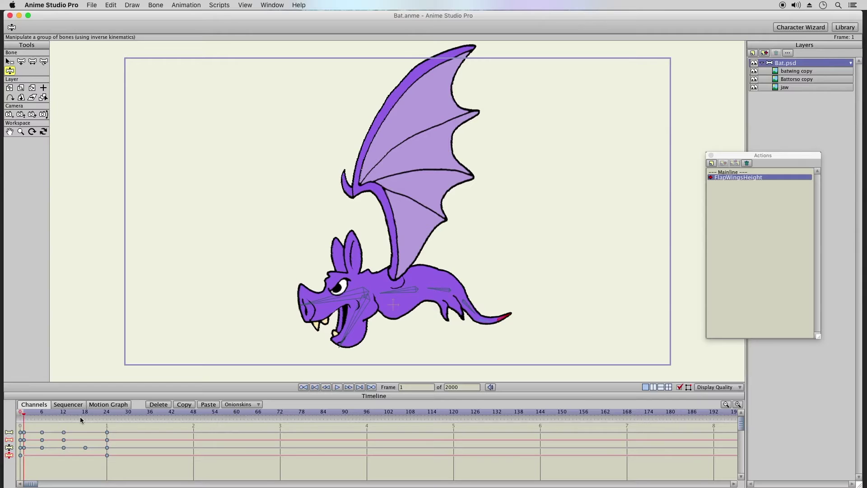
pyautogui.click(105, 413)
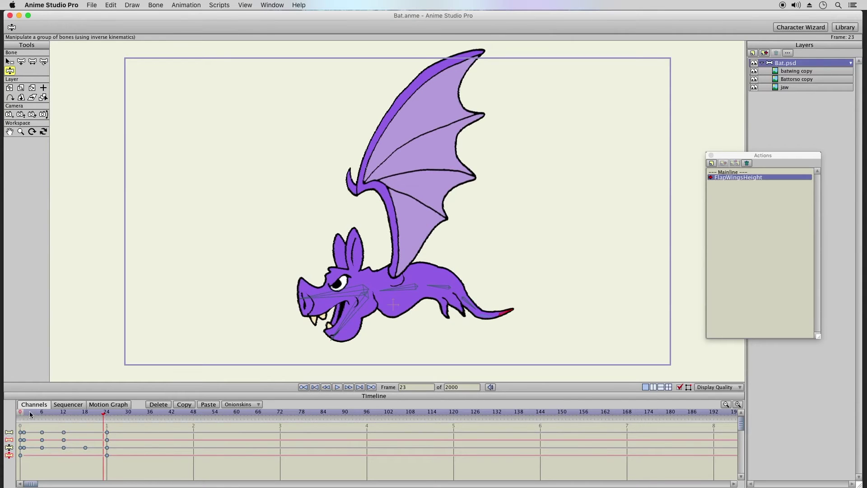
pyautogui.moveTo(25, 412); pyautogui.dragTo(104, 422)
pyautogui.click(23, 413)
pyautogui.click(108, 412)
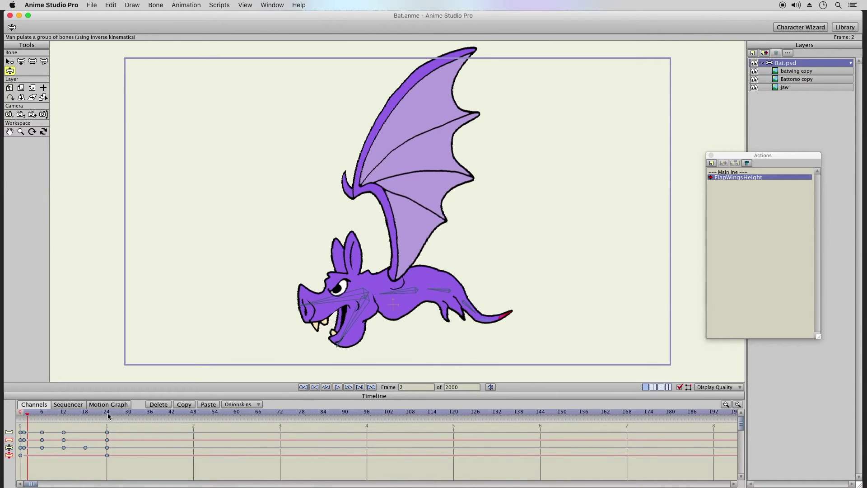
pyautogui.click(108, 415)
pyautogui.click(90, 415)
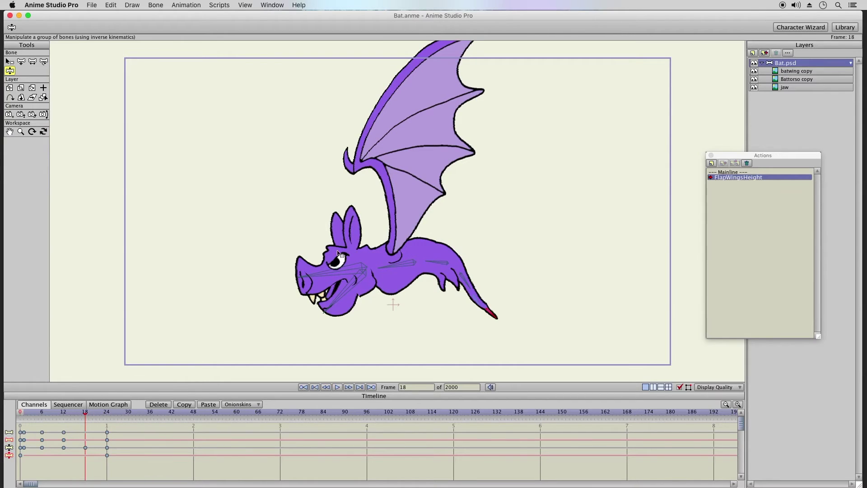
# Step: At frame 18, lower the head, tilt the front body bone slightly and curl the tail tip upward
pyautogui.moveTo(336, 270); pyautogui.dragTo(323, 277)
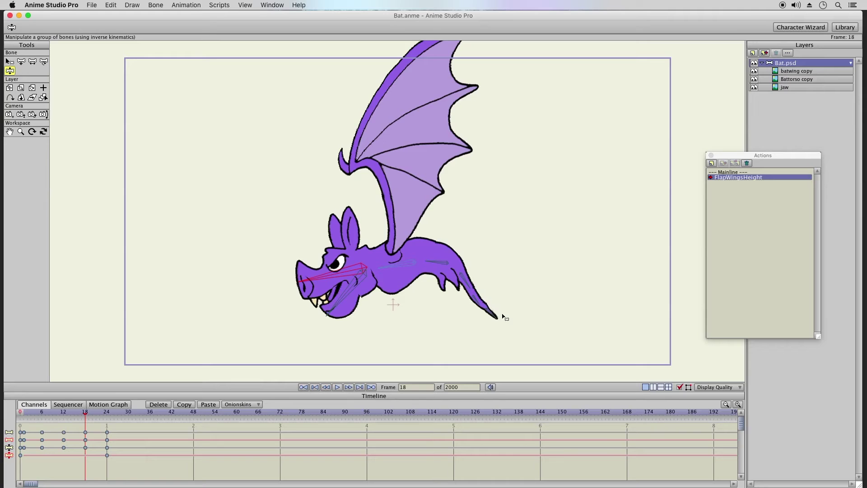
pyautogui.moveTo(64, 414); pyautogui.dragTo(84, 415)
pyautogui.moveTo(499, 313)
pyautogui.mouseDown()
pyautogui.moveTo(513, 306)
pyautogui.moveTo(505, 301)
pyautogui.mouseUp()
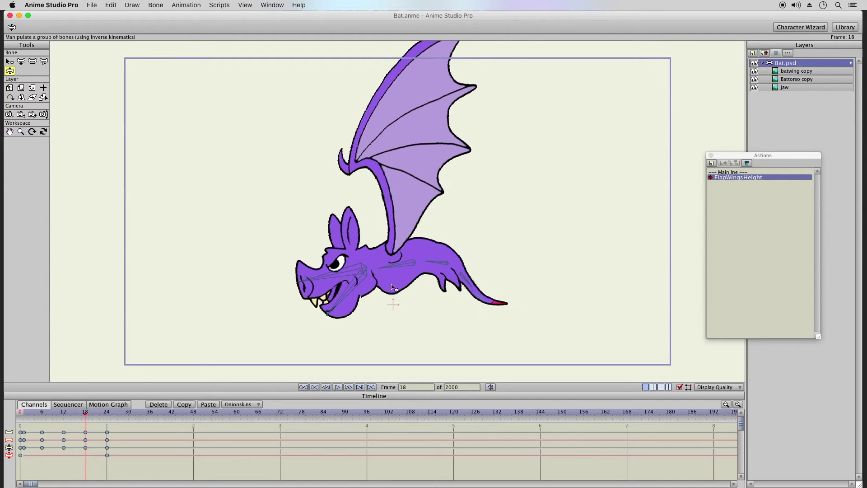
pyautogui.moveTo(323, 281); pyautogui.dragTo(322, 283)
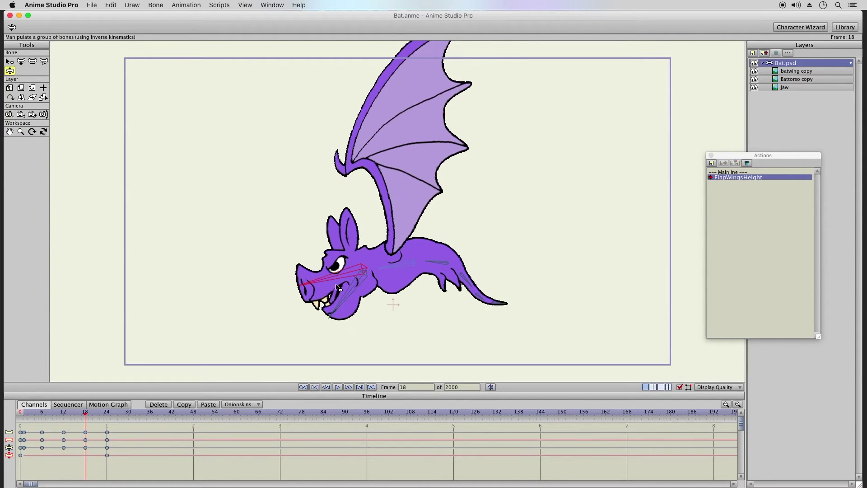
pyautogui.moveTo(382, 270); pyautogui.dragTo(384, 272)
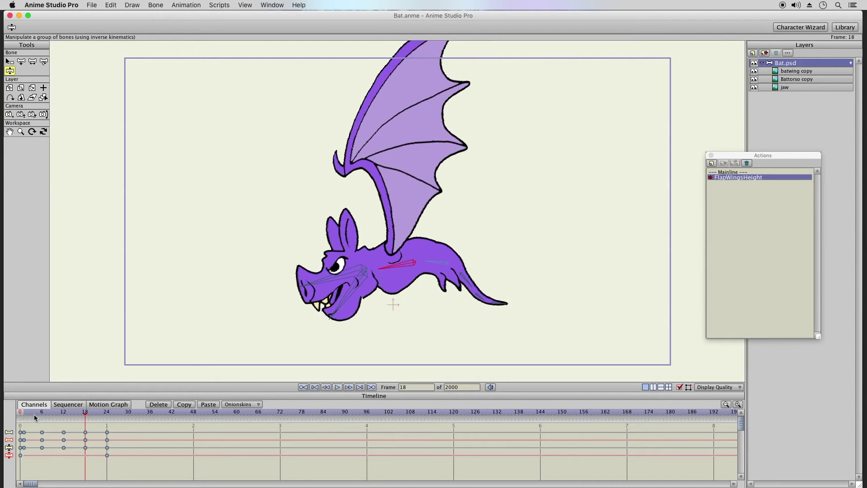
# Step: Key the rear body bone at frame 18 and remove the keyframes at frame 24
pyautogui.moveTo(23, 410); pyautogui.dragTo(107, 413)
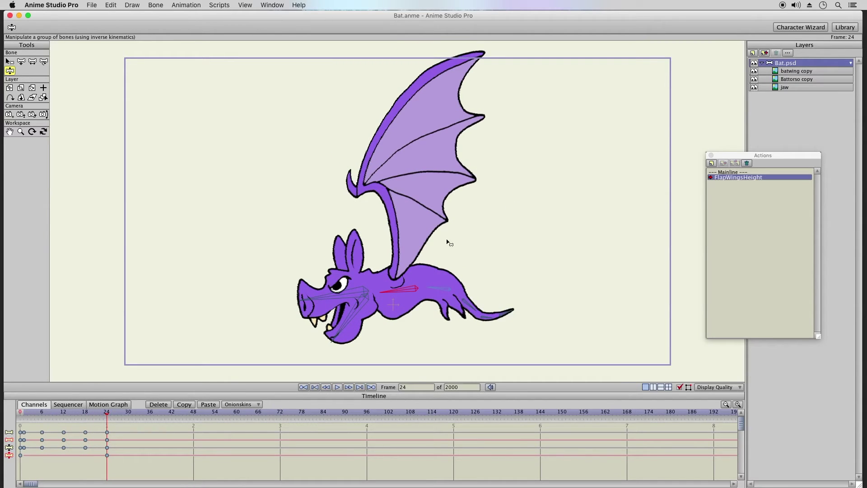
pyautogui.click(87, 413)
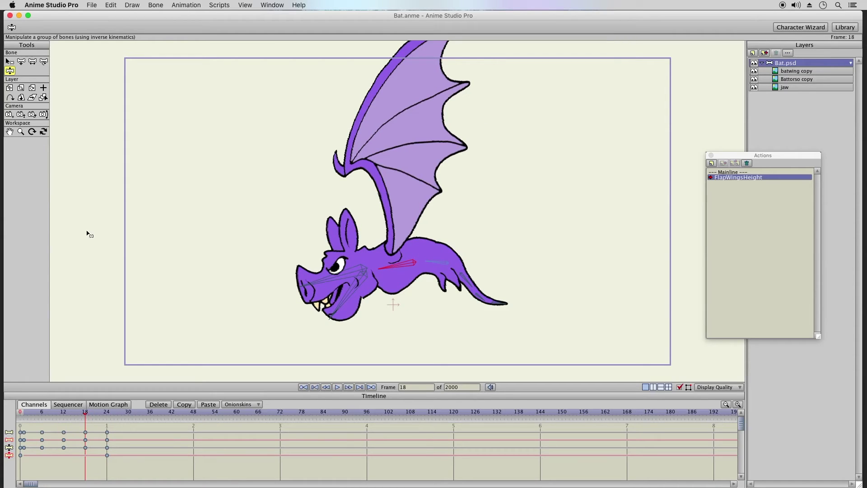
pyautogui.click(21, 61)
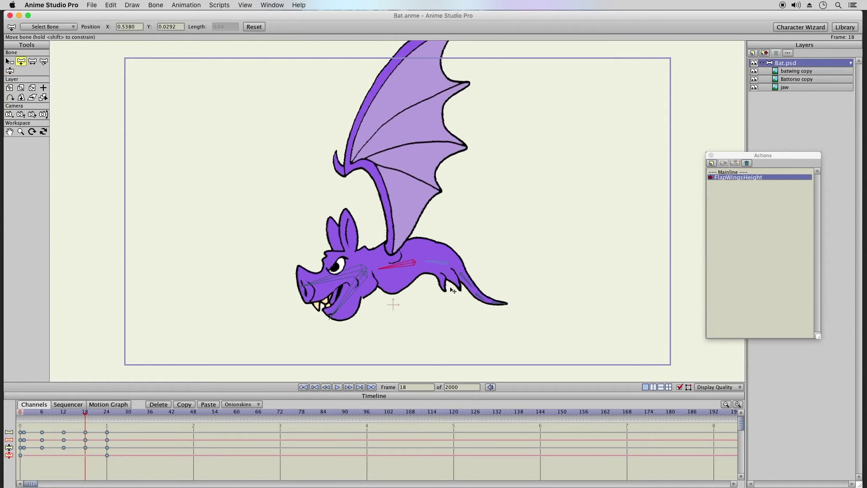
pyautogui.moveTo(450, 269); pyautogui.dragTo(448, 270)
pyautogui.click(9, 71)
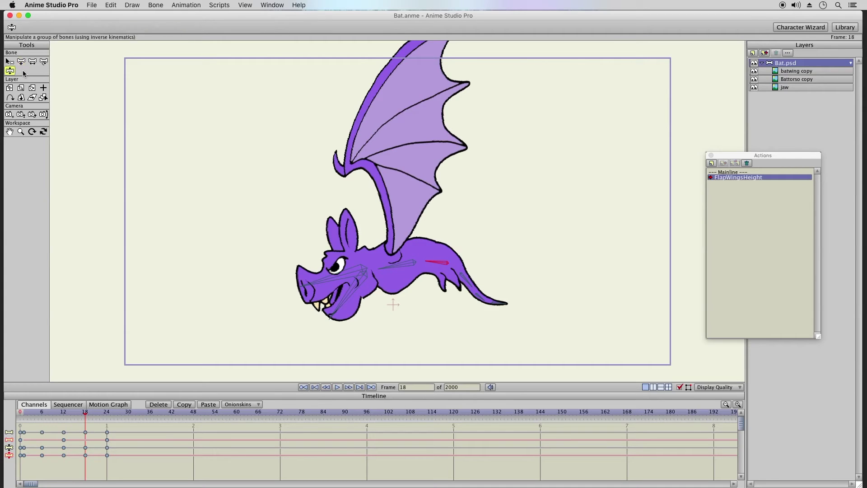
pyautogui.rightClick(87, 435)
pyautogui.click(110, 434)
# Step: Hide the bone overlay and switch from the FlapWingsHeight action back to the Mainline
pyautogui.click(679, 387)
pyautogui.moveTo(740, 156); pyautogui.dragTo(746, 167)
pyautogui.click(734, 184)
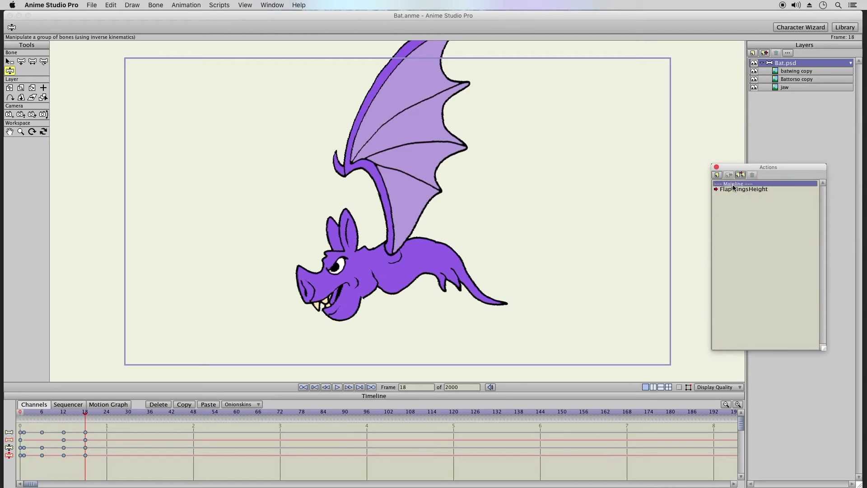
pyautogui.doubleClick(736, 185)
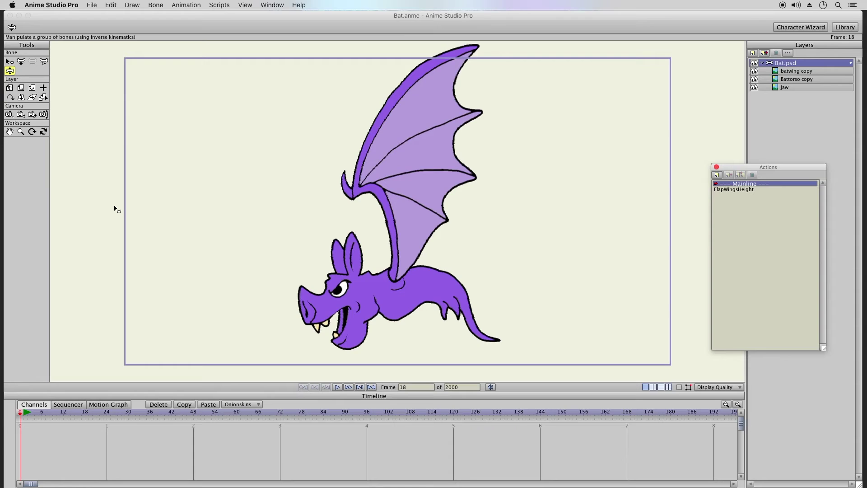
# Step: Save the file and insert a copy of the FlapWingsHeight action at frame 1 of the Mainline
pyautogui.click(96, 5)
pyautogui.click(110, 71)
pyautogui.click(23, 416)
pyautogui.click(23, 413)
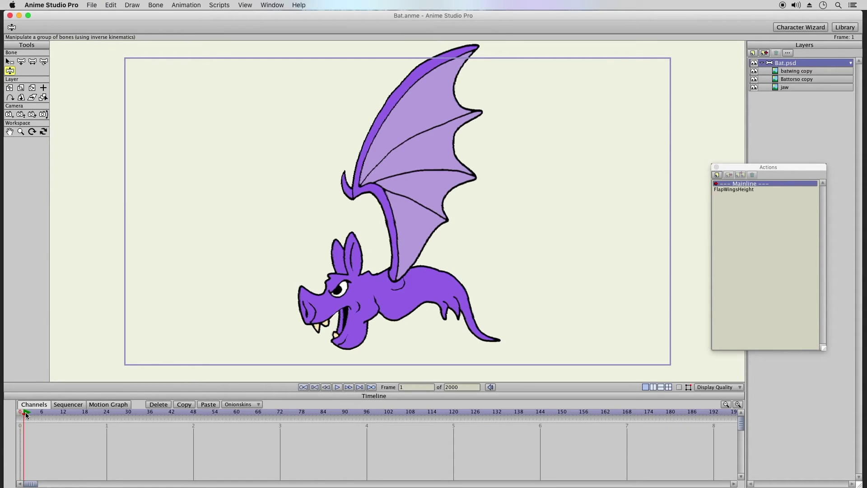
pyautogui.click(751, 189)
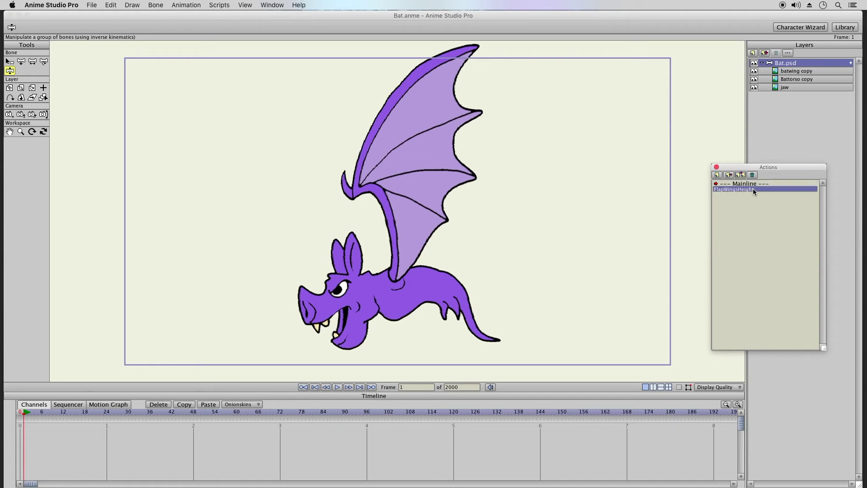
pyautogui.click(740, 174)
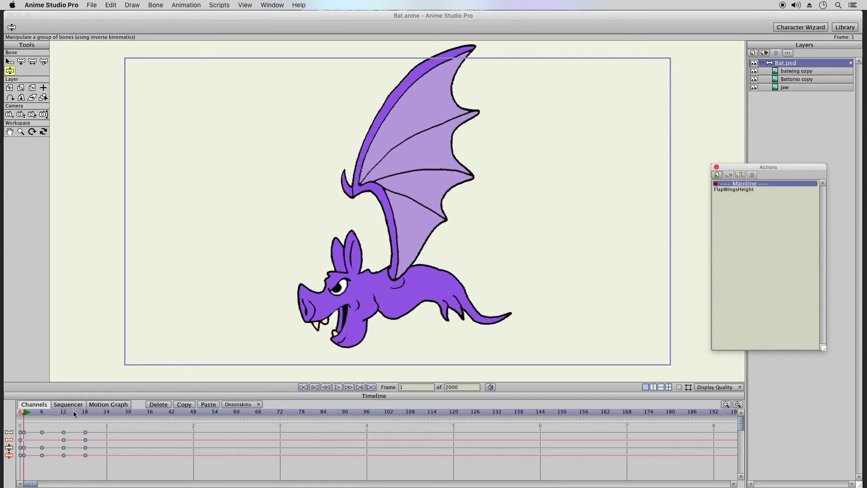
# Step: Copy the flap keyframes from frames 1 to 18 and paste them starting at frame 24
pyautogui.moveTo(98, 425); pyautogui.dragTo(23, 478)
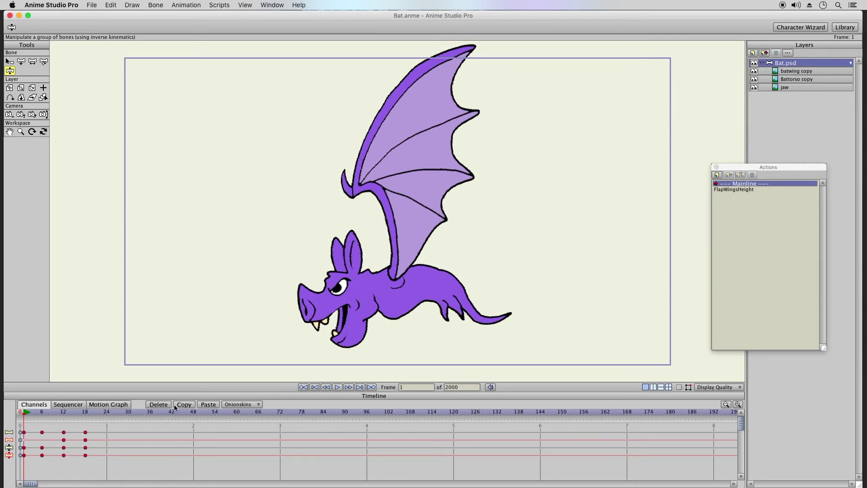
pyautogui.click(107, 413)
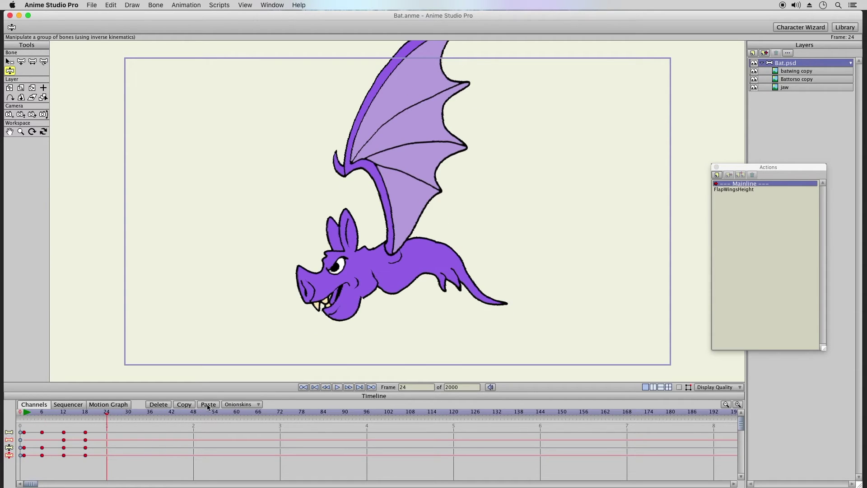
pyautogui.click(207, 405)
pyautogui.moveTo(25, 414)
pyautogui.mouseDown()
pyautogui.moveTo(186, 422)
pyautogui.moveTo(21, 414)
pyautogui.mouseUp()
pyautogui.click(23, 414)
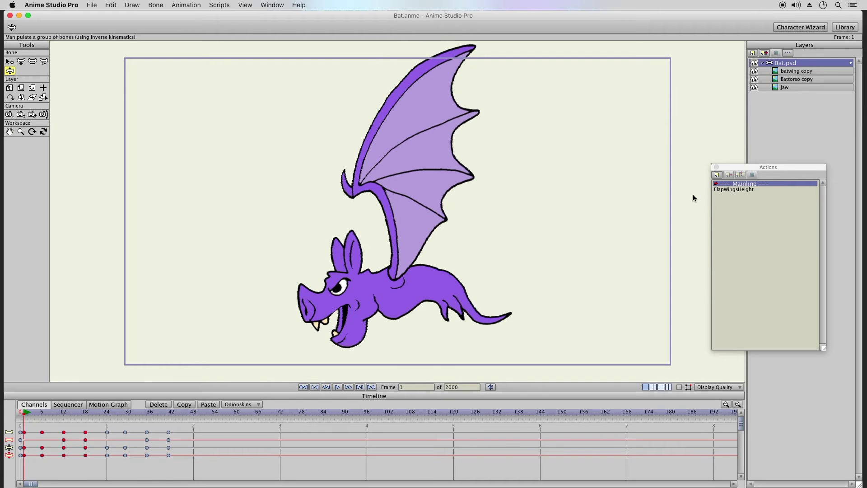
# Step: Scale the batwing copy layer vertically to Y 1.1517 at frame 1 and Y 1.1521 at frame 18
pyautogui.click(801, 71)
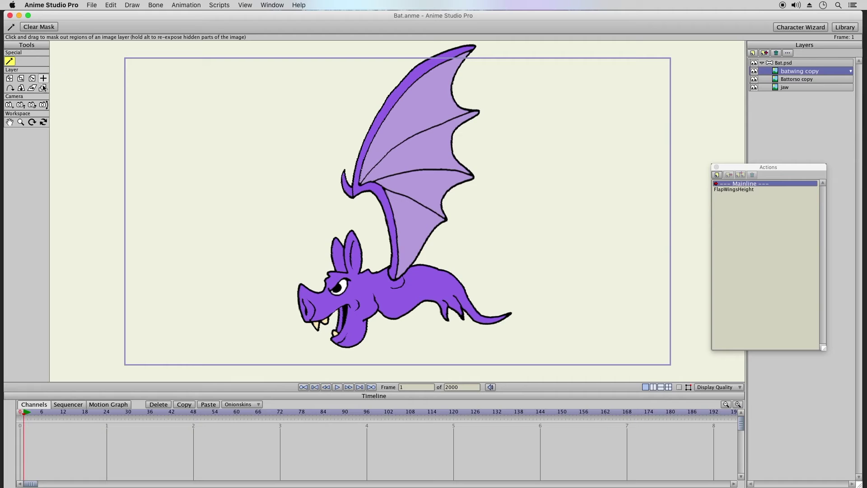
pyautogui.click(21, 79)
pyautogui.moveTo(393, 248); pyautogui.dragTo(397, 245)
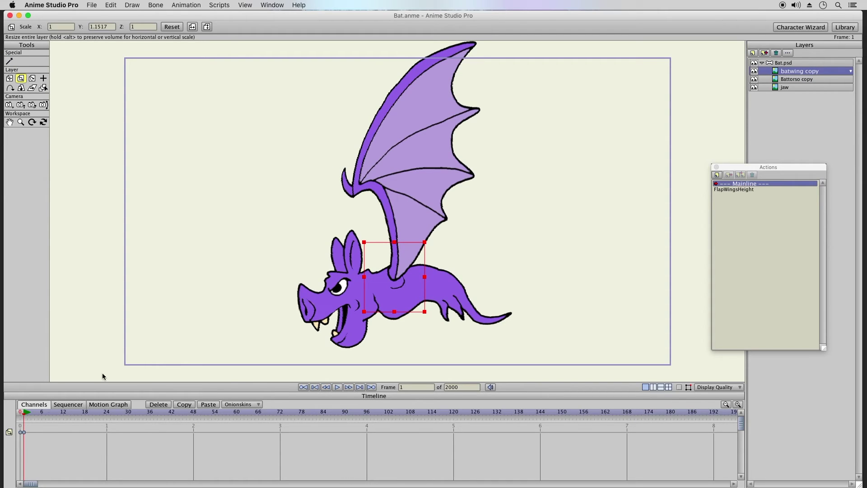
pyautogui.click(86, 415)
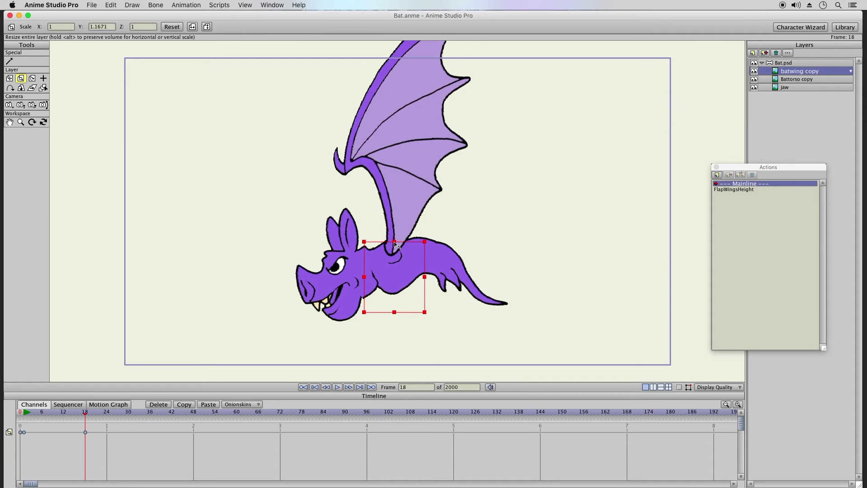
pyautogui.moveTo(395, 246); pyautogui.dragTo(396, 246)
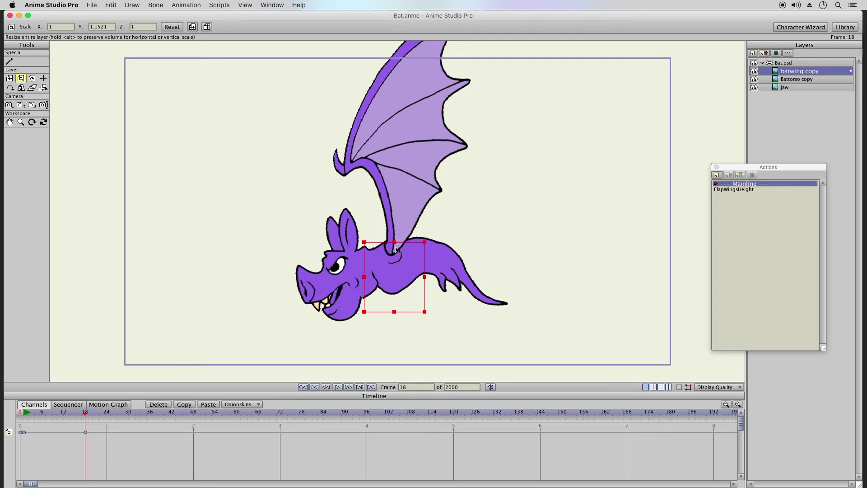
# Step: At frame 9, flip the wing downward with a vertical scale of Y -1.3316 and scrub through the flap
pyautogui.click(41, 416)
pyautogui.click(52, 413)
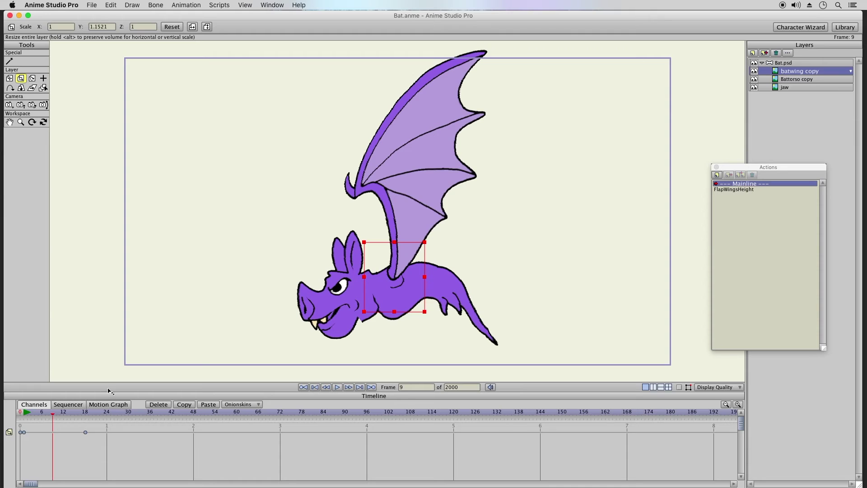
pyautogui.moveTo(396, 243); pyautogui.dragTo(404, 321)
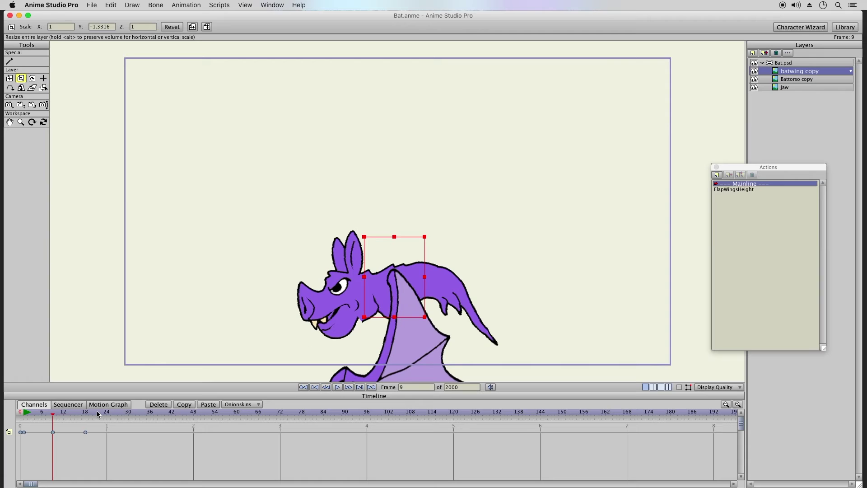
pyautogui.click(27, 412)
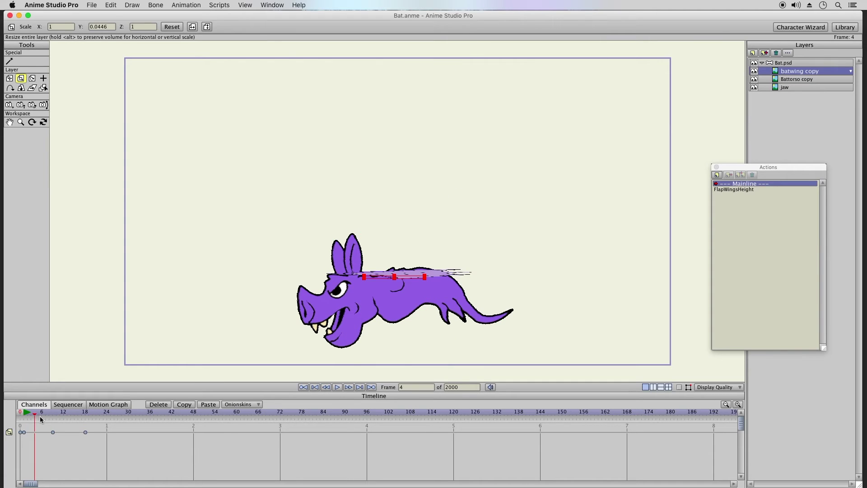
pyautogui.moveTo(61, 419); pyautogui.dragTo(85, 415)
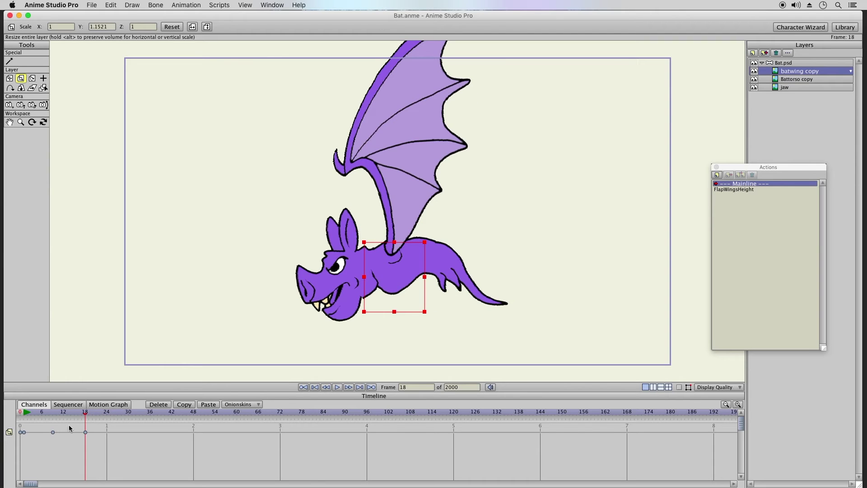
pyautogui.click(23, 413)
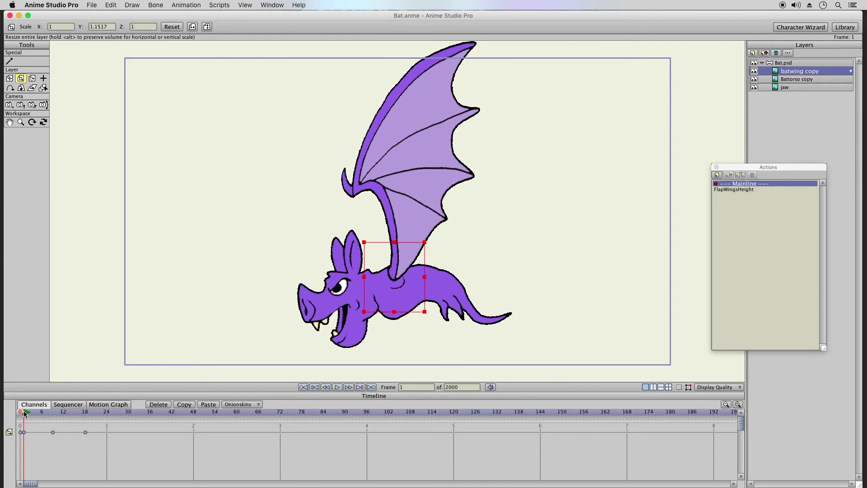
# Step: Set the wing's frame 18 scale keyframe to Cycle interpolation, absolute, back to frame 1
pyautogui.click(85, 414)
pyautogui.click(86, 433)
pyautogui.rightClick(87, 435)
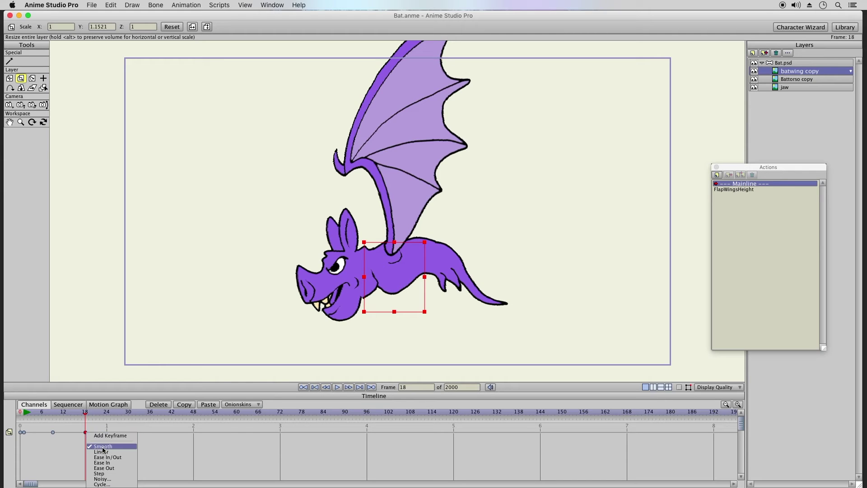
pyautogui.click(103, 484)
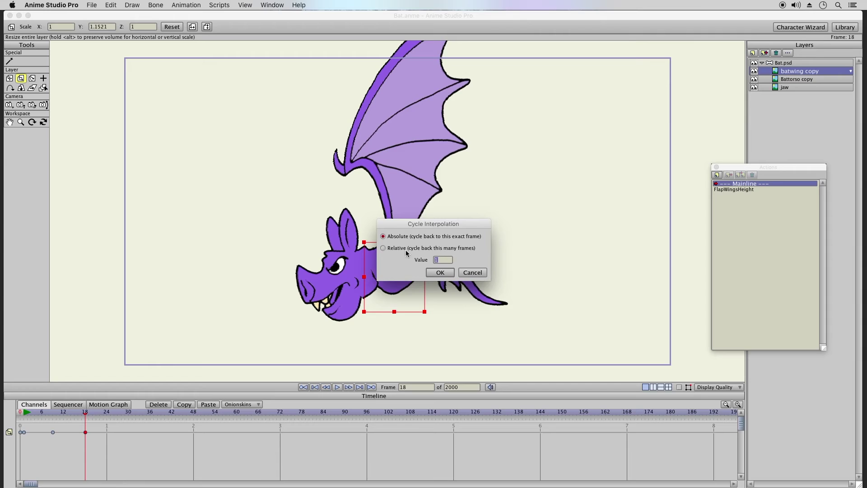
pyautogui.click(444, 261)
pyautogui.doubleClick(441, 260)
pyautogui.press('BackSpace')
pyautogui.click(383, 248)
pyautogui.click(383, 236)
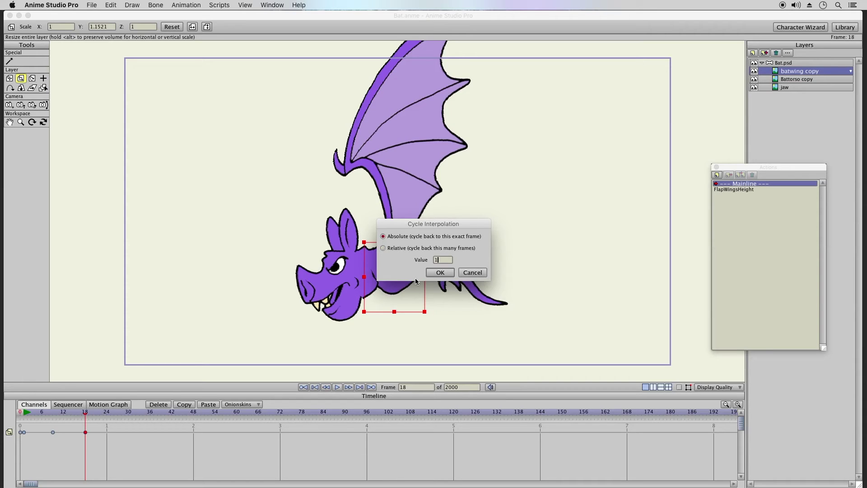
pyautogui.click(439, 272)
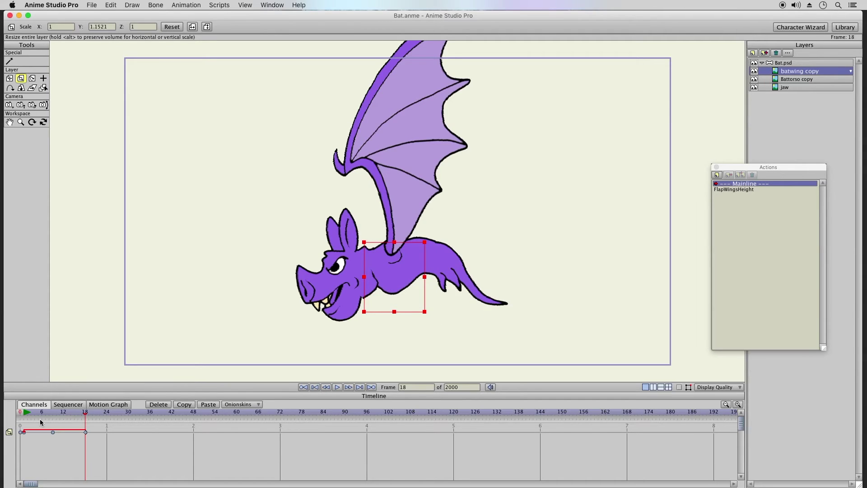
# Step: Scrub the timeline past frame 18 to check the cycling wing flap against the body motion, ending at frame 1
pyautogui.moveTo(26, 415); pyautogui.dragTo(74, 416)
pyautogui.moveTo(79, 417); pyautogui.dragTo(280, 410)
pyautogui.click(25, 414)
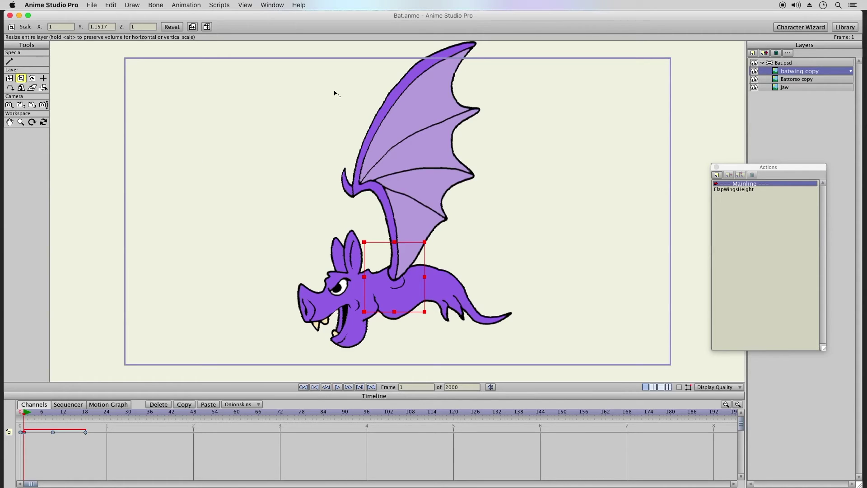
pyautogui.click(748, 190)
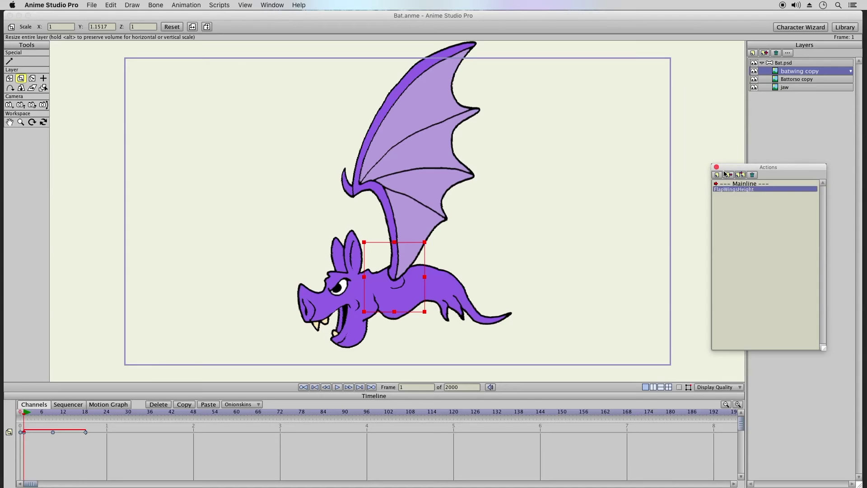
pyautogui.click(747, 183)
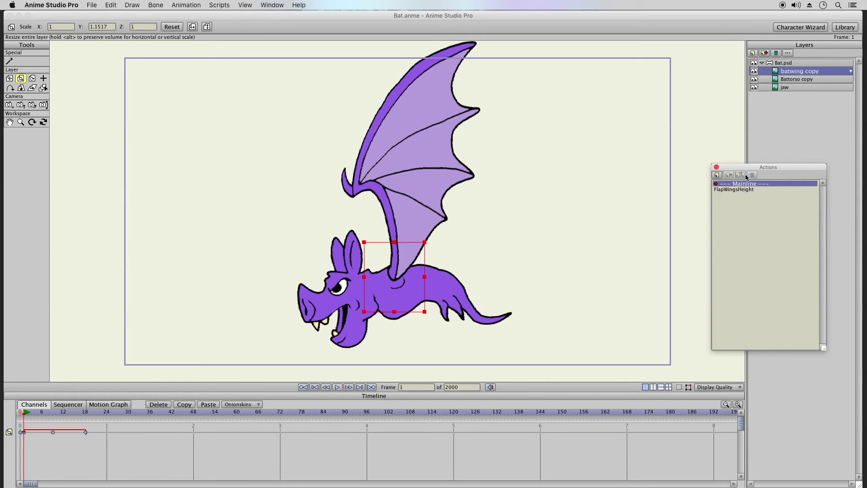
# Step: Delete the Bat.psd layer's Mainline keyframes that lie after frame 24
pyautogui.click(773, 64)
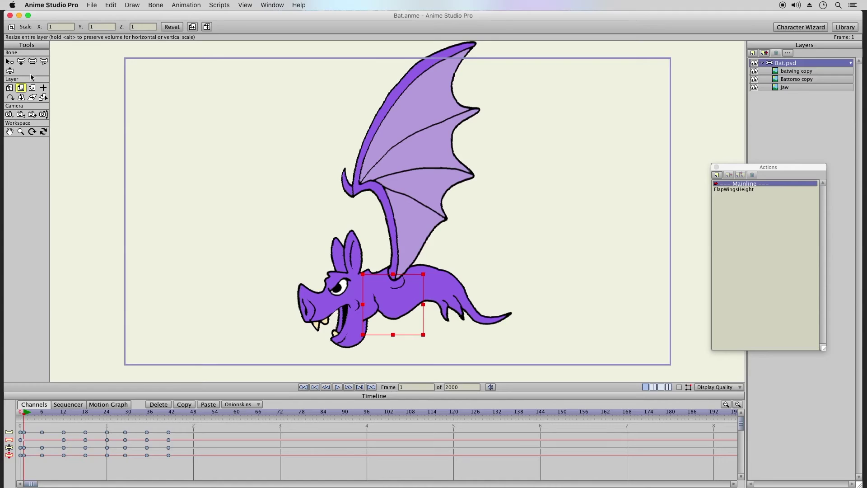
pyautogui.moveTo(179, 425); pyautogui.dragTo(117, 471)
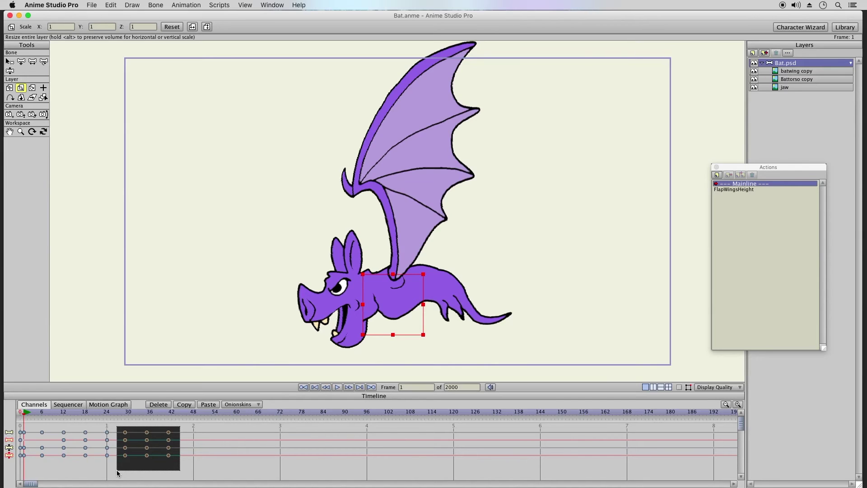
pyautogui.moveTo(116, 472); pyautogui.dragTo(116, 471)
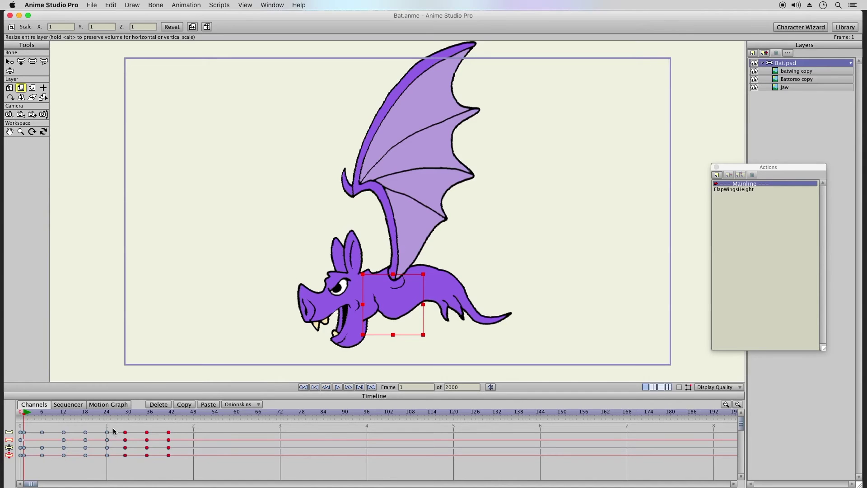
pyautogui.moveTo(190, 430); pyautogui.dragTo(162, 407)
pyautogui.moveTo(178, 435); pyautogui.dragTo(115, 468)
pyautogui.click(158, 404)
# Step: Move the frame 24 body keyframes to frame 23 and scrub the motion between frames 1 and 18
pyautogui.moveTo(118, 426); pyautogui.dragTo(104, 458)
pyautogui.click(104, 415)
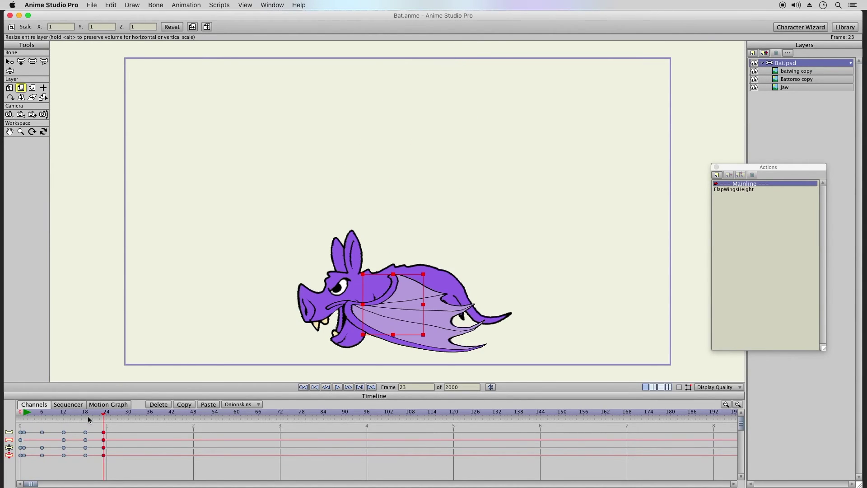
pyautogui.click(86, 414)
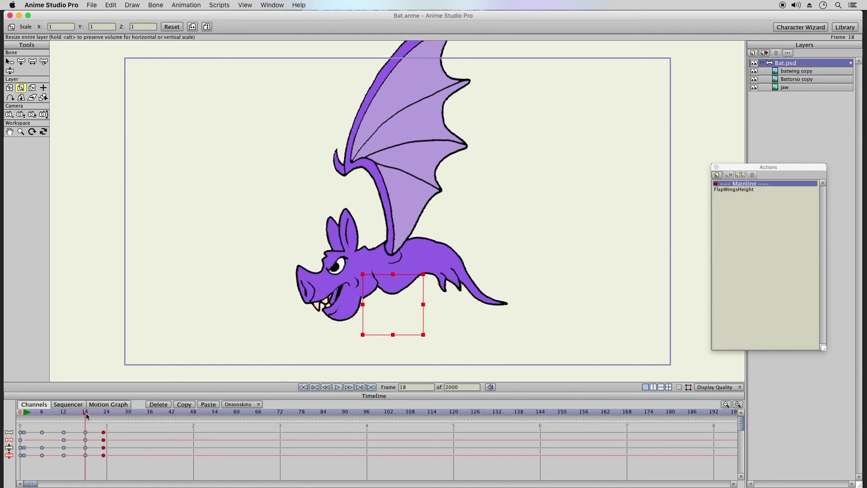
pyautogui.moveTo(110, 428); pyautogui.dragTo(100, 463)
pyautogui.click(31, 414)
pyautogui.moveTo(40, 416); pyautogui.dragTo(88, 421)
pyautogui.moveTo(103, 427); pyautogui.dragTo(106, 469)
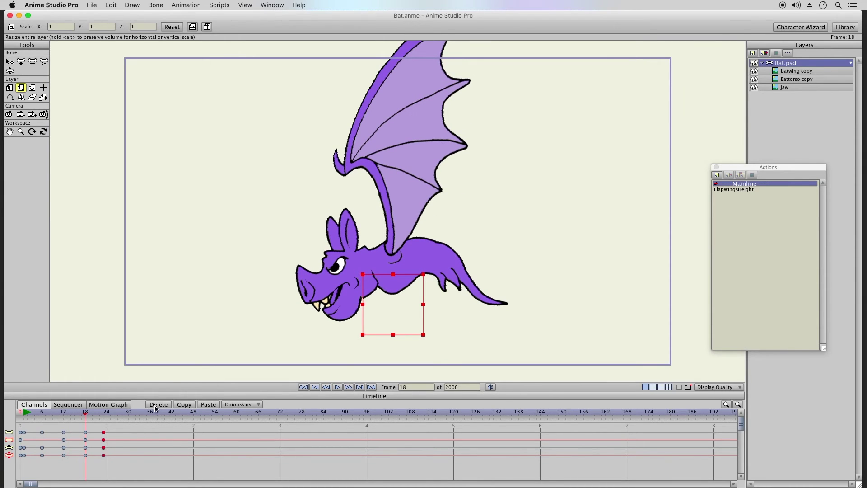
# Step: Delete all remaining Bat.psd body keyframes from the Mainline timeline
pyautogui.click(23, 412)
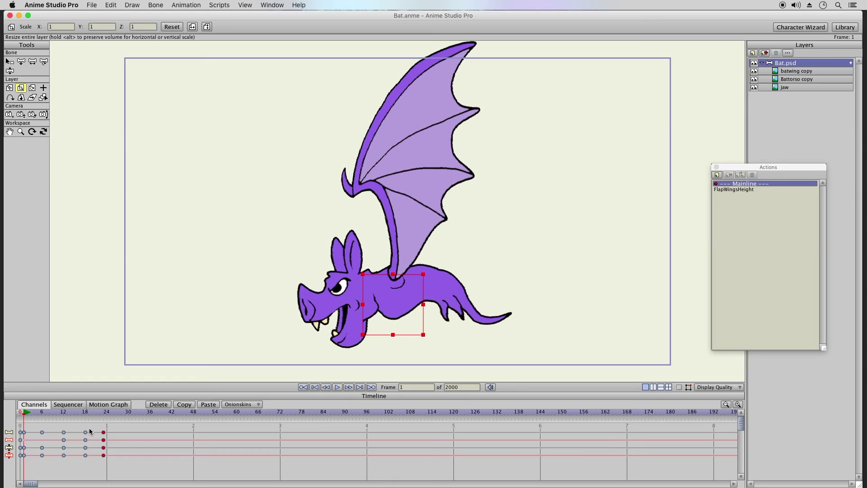
pyautogui.moveTo(111, 425); pyautogui.dragTo(93, 469)
pyautogui.click(159, 404)
pyautogui.moveTo(102, 422); pyautogui.dragTo(4, 479)
pyautogui.click(156, 406)
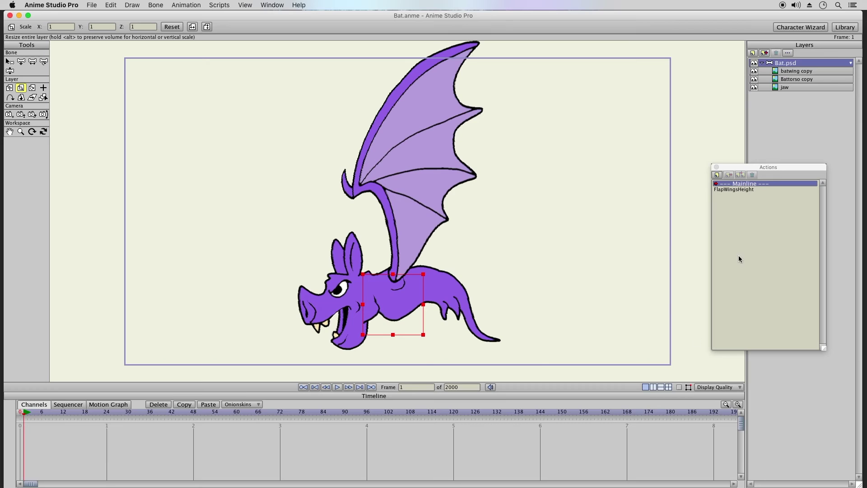
# Step: In the FlapWingsHeight action, move the frame 18 keyframes to frame 15 and the frame 12 keyframes to frame 10
pyautogui.click(756, 189)
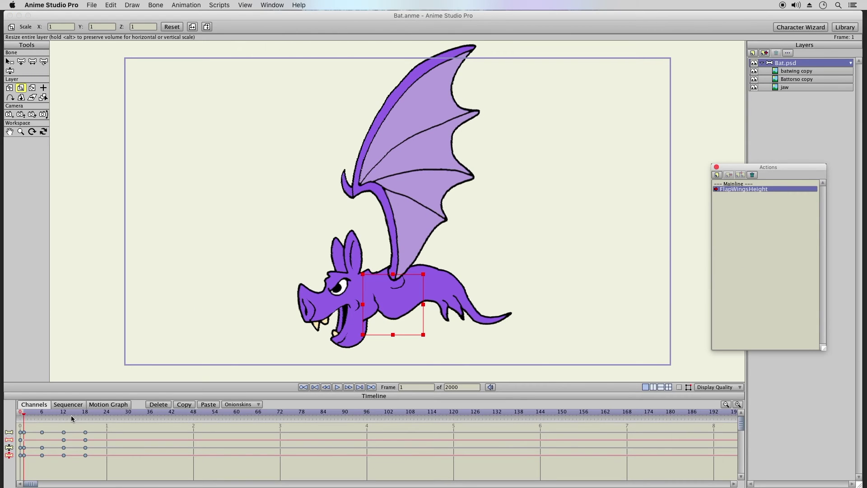
pyautogui.click(85, 413)
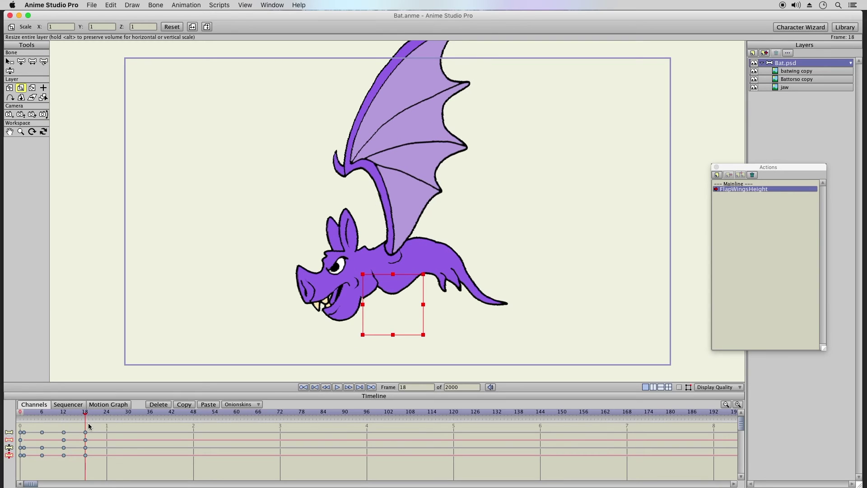
pyautogui.moveTo(84, 450); pyautogui.dragTo(76, 457)
pyautogui.moveTo(59, 427); pyautogui.dragTo(57, 455)
# Step: Copy the action's frame 1 keyframes, paste them at frame 18 and shift the pasted set to frame 20
pyautogui.moveTo(31, 424); pyautogui.dragTo(22, 469)
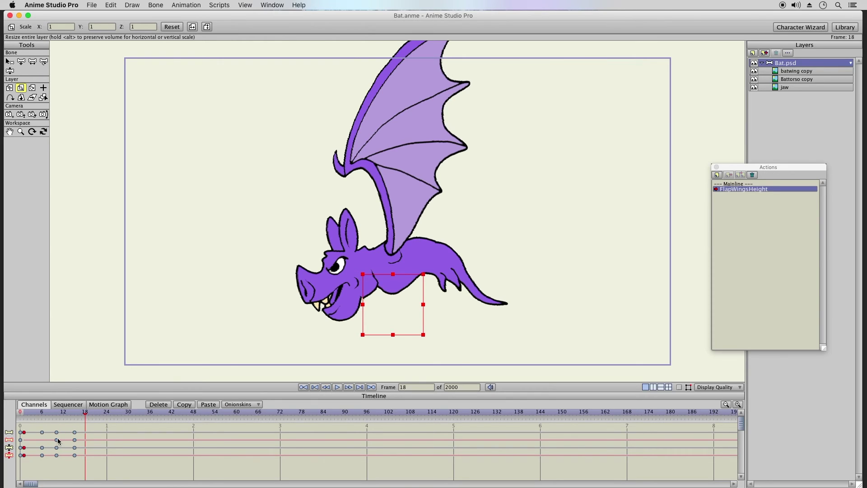
pyautogui.click(204, 406)
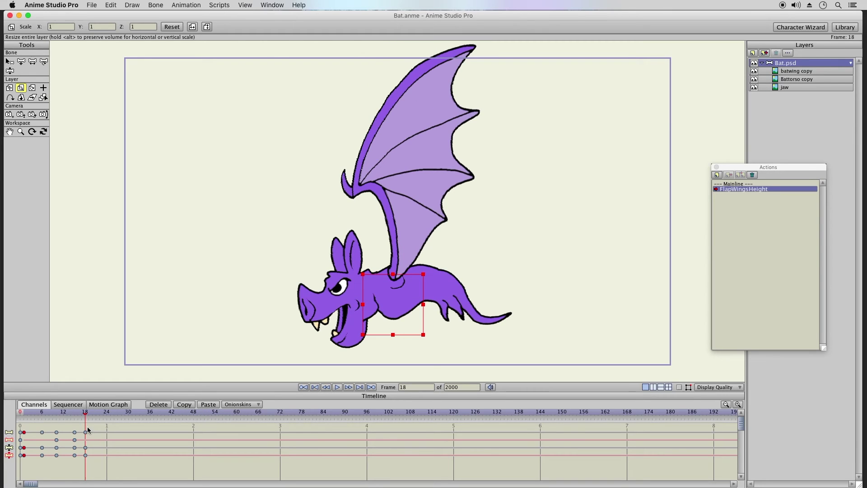
pyautogui.moveTo(87, 461); pyautogui.dragTo(95, 460)
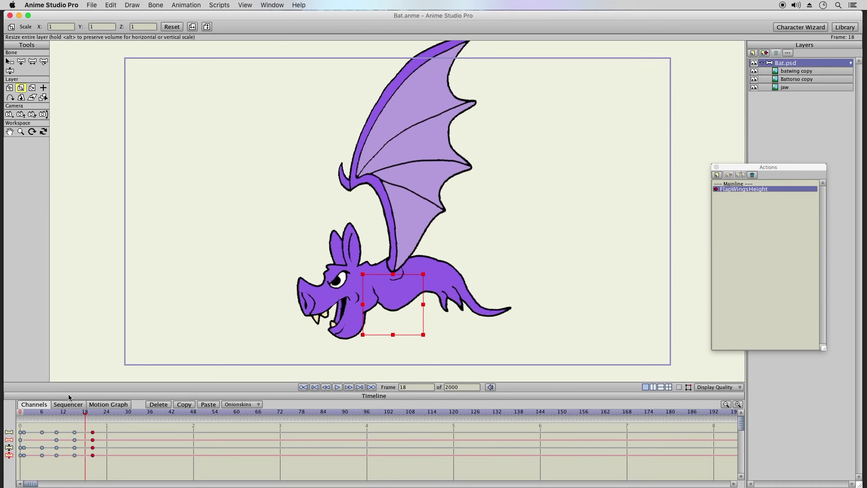
pyautogui.rightClick(83, 434)
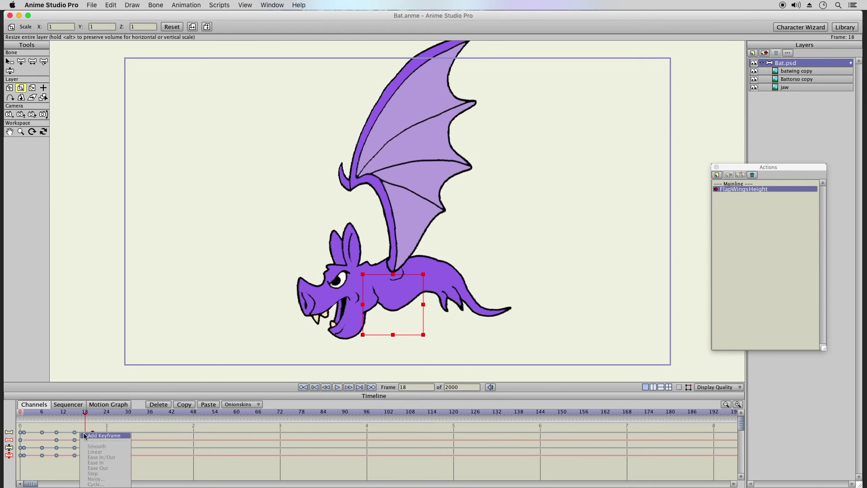
pyautogui.click(87, 447)
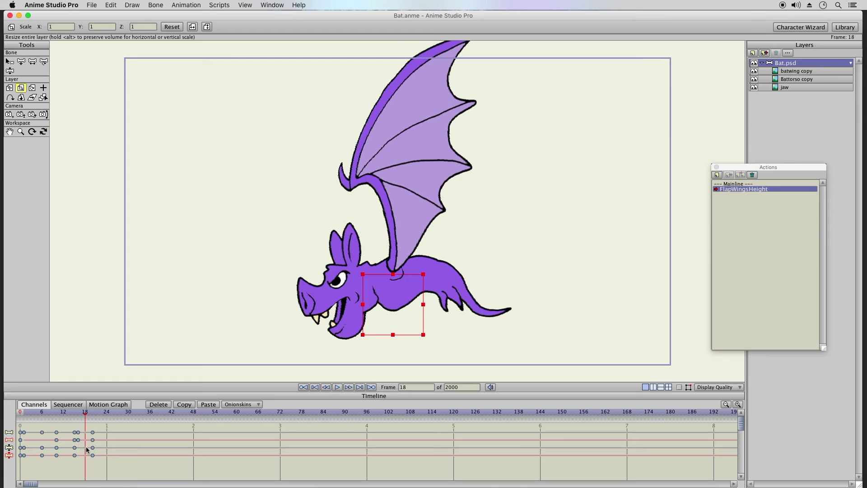
pyautogui.rightClick(86, 435)
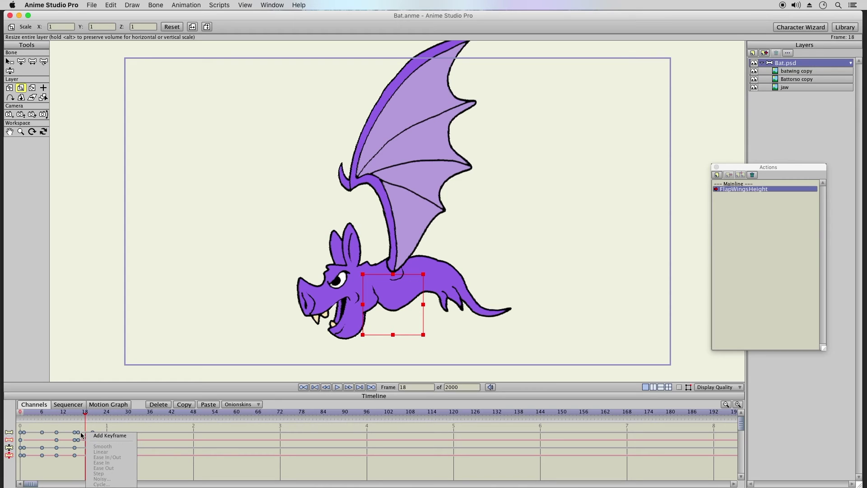
pyautogui.click(80, 428)
pyautogui.moveTo(80, 428); pyautogui.dragTo(81, 454)
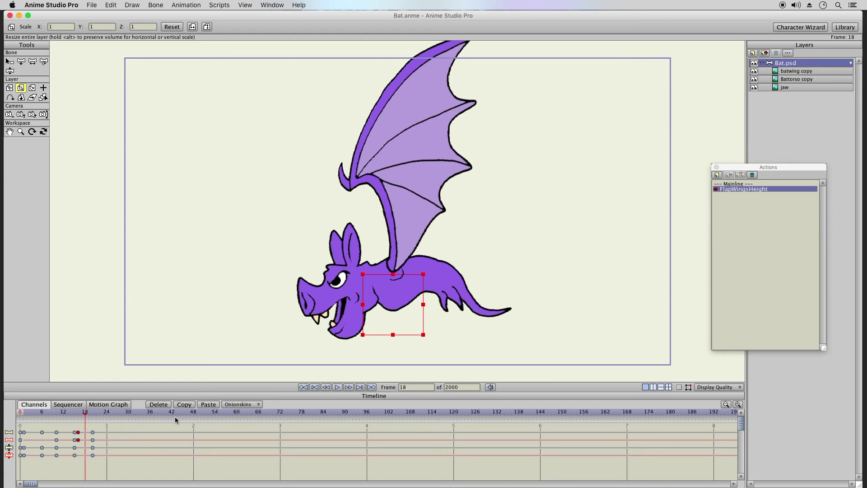
pyautogui.click(162, 404)
# Step: Add in-between keyframes on the bone channels at frame 18 and delete the frame 20 keyframes
pyautogui.rightClick(86, 435)
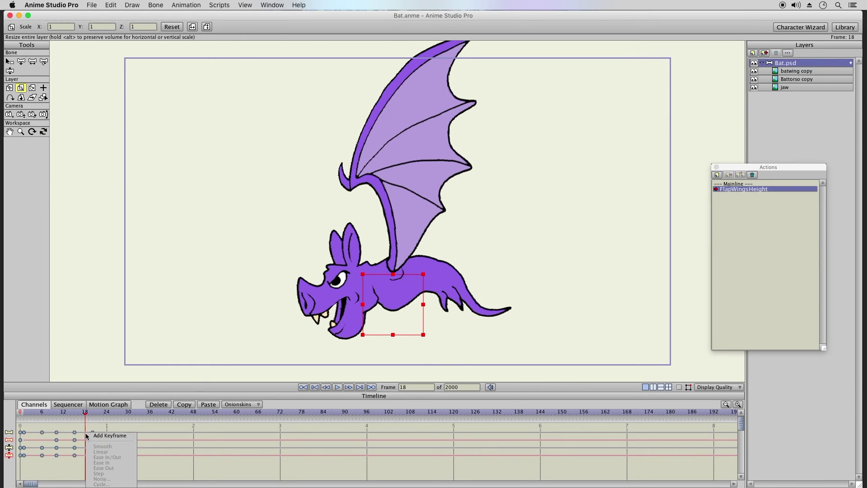
pyautogui.click(87, 450)
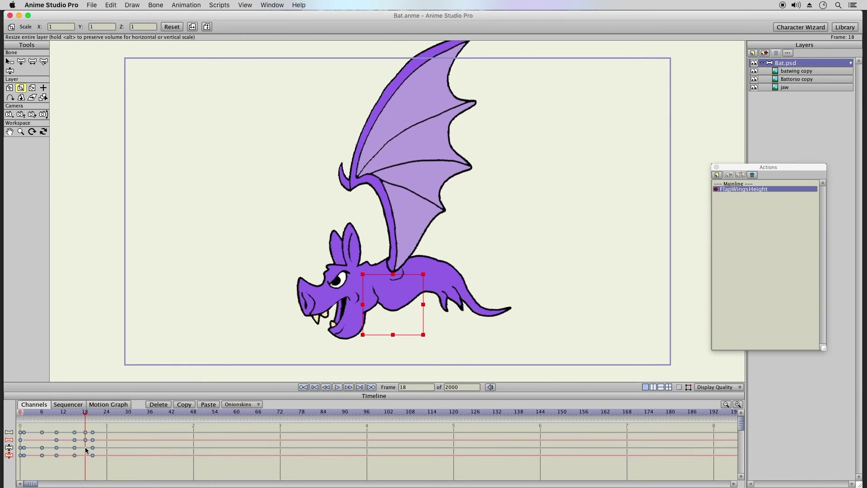
pyautogui.rightClick(85, 432)
pyautogui.click(104, 436)
pyautogui.click(163, 405)
# Step: Try pasting a copy of the action's keyframes at frame 19, and delete the pasted keyframes
pyautogui.moveTo(107, 427); pyautogui.dragTo(23, 469)
pyautogui.click(89, 412)
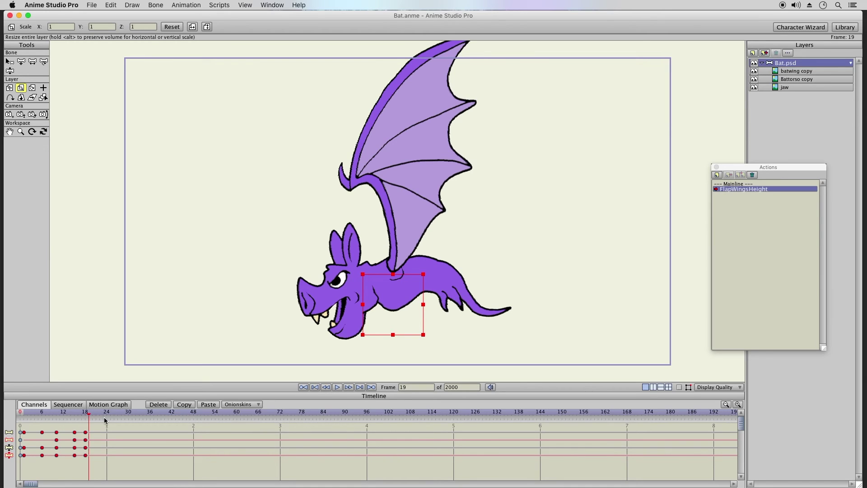
pyautogui.click(208, 404)
pyautogui.moveTo(71, 415); pyautogui.dragTo(88, 478)
pyautogui.click(159, 405)
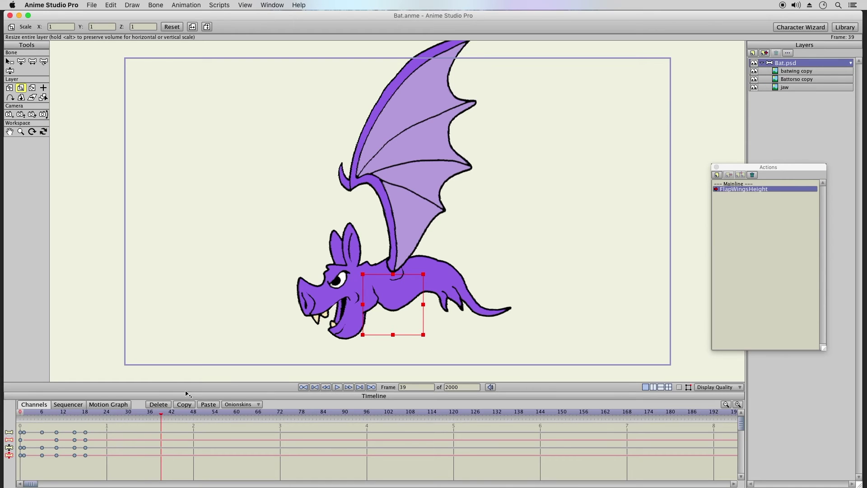
# Step: Return to frame 1 of the Mainline and set the animation's end frame to 18
pyautogui.click(743, 183)
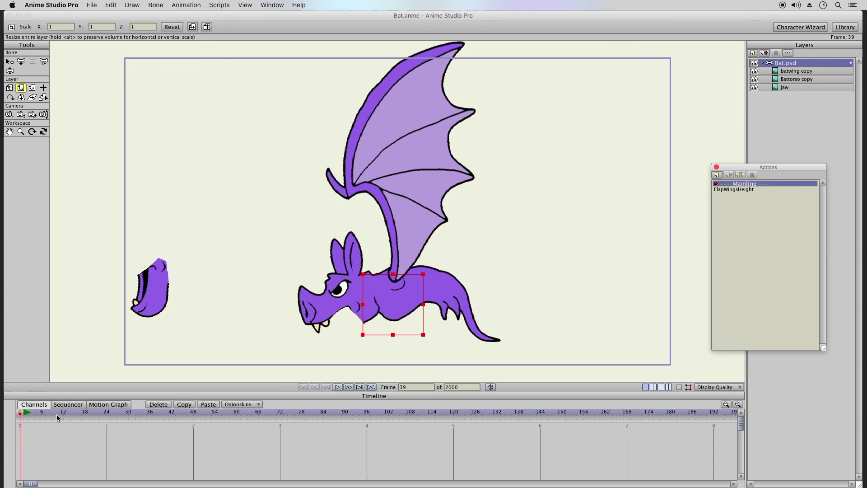
pyautogui.click(29, 412)
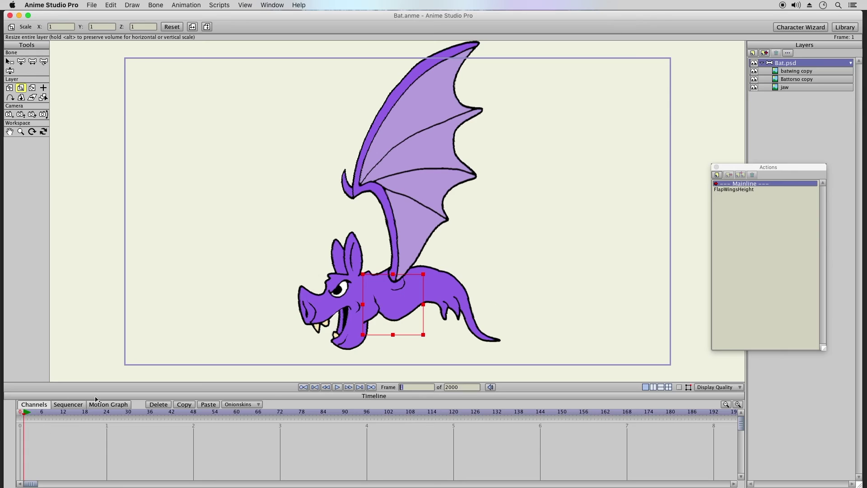
pyautogui.doubleClick(463, 391)
pyautogui.write('18')
pyautogui.press('Return')
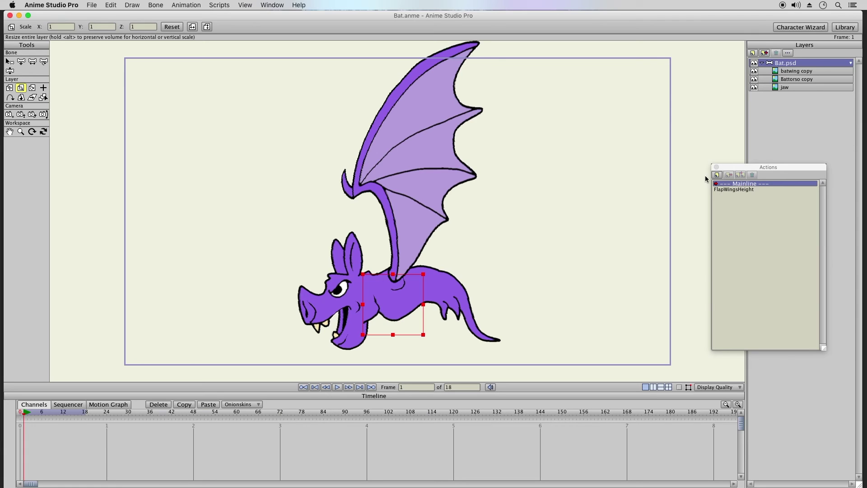
# Step: Insert a copy of the FlapWingsHeight action into the Bat.psd Mainline at frame 1
pyautogui.click(750, 190)
pyautogui.click(748, 184)
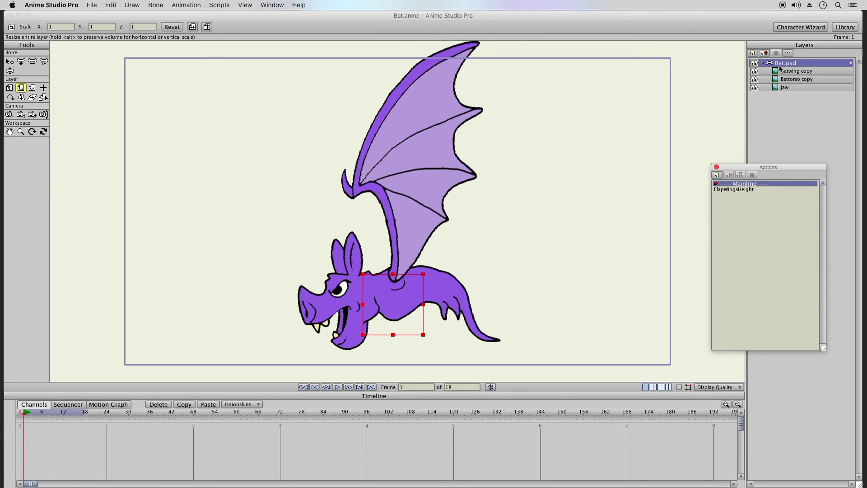
pyautogui.click(733, 190)
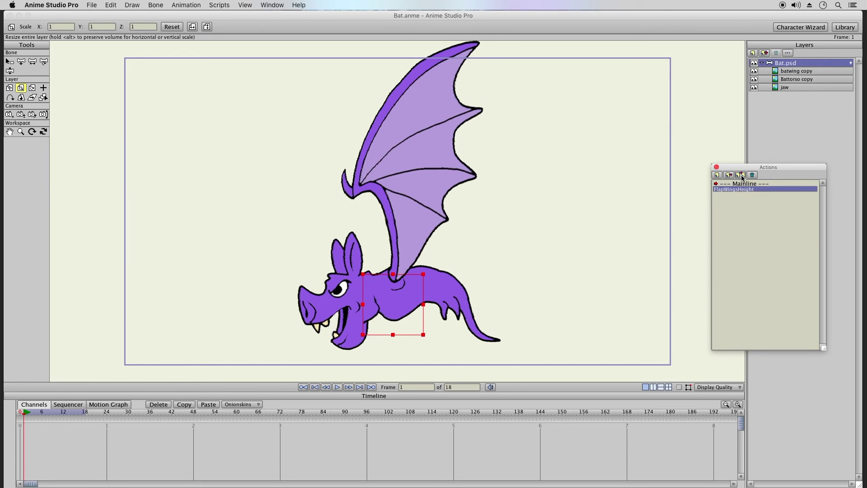
pyautogui.doubleClick(742, 190)
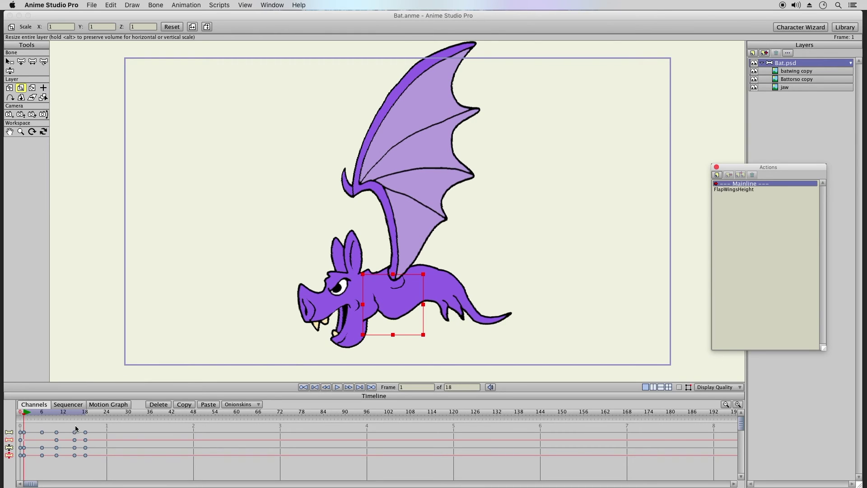
# Step: Set all frame 18 body keyframes to Cycle interpolation, absolute, back to frame 1, and scrub through the loop
pyautogui.click(86, 415)
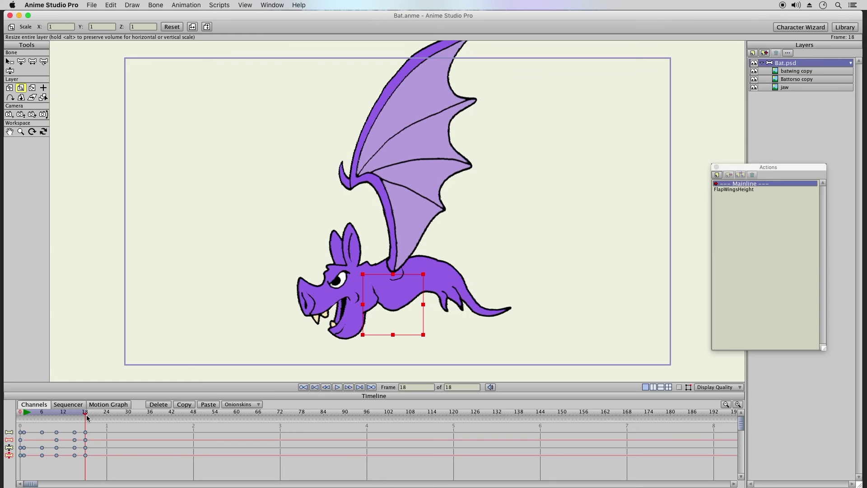
pyautogui.moveTo(90, 429); pyautogui.dragTo(80, 458)
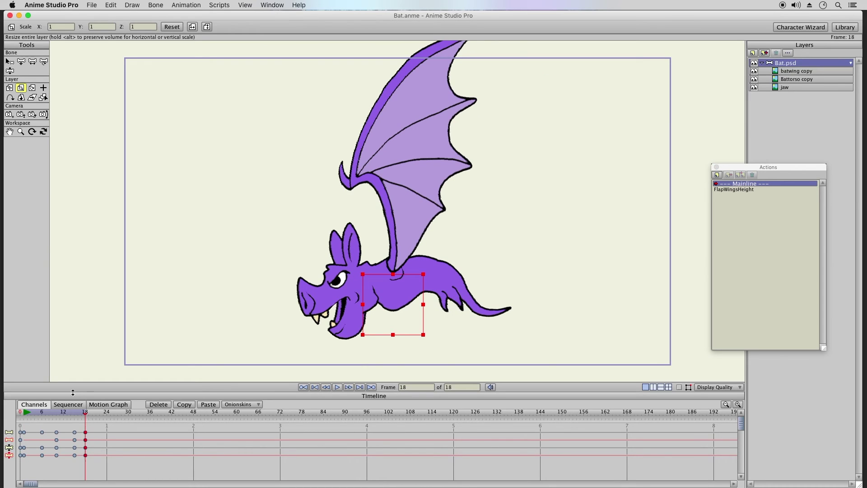
pyautogui.rightClick(85, 434)
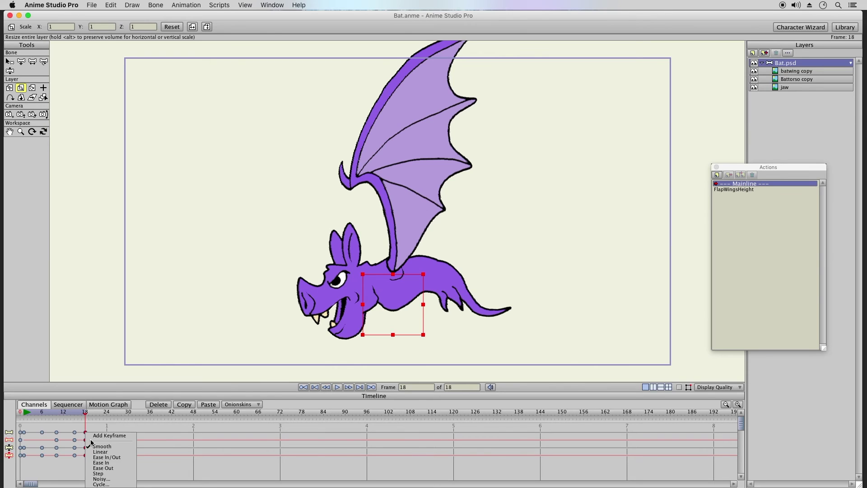
pyautogui.click(99, 484)
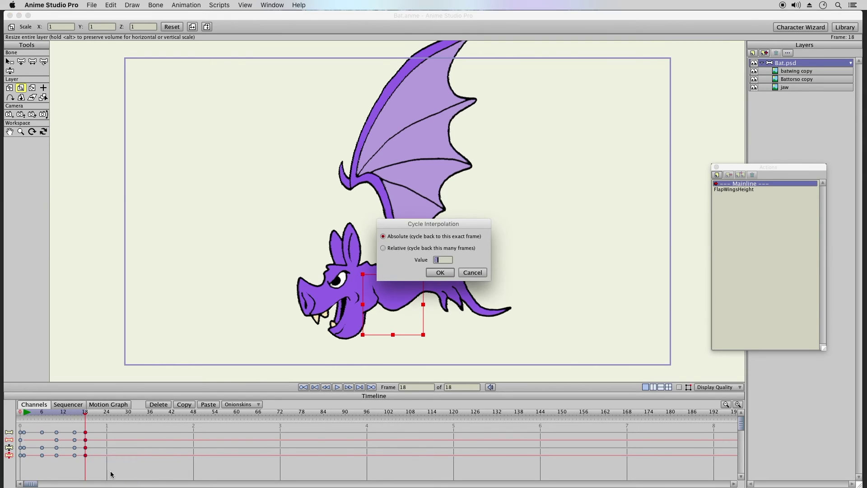
pyautogui.click(439, 273)
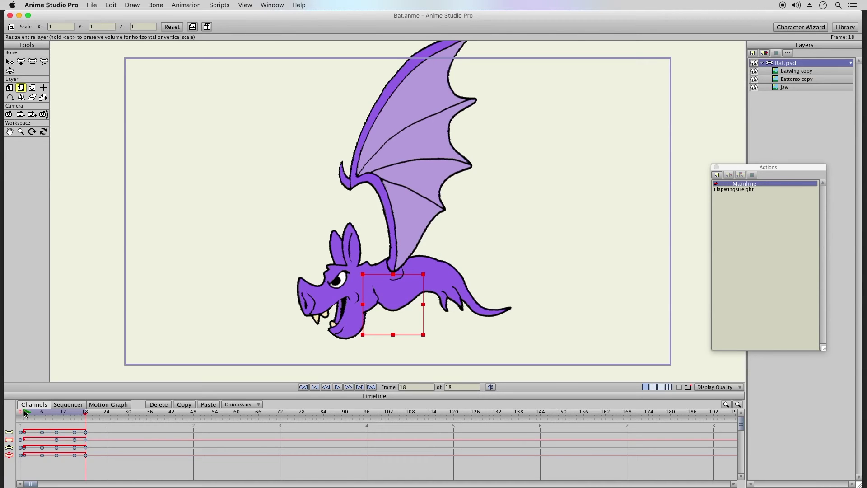
pyautogui.moveTo(26, 412); pyautogui.dragTo(482, 235)
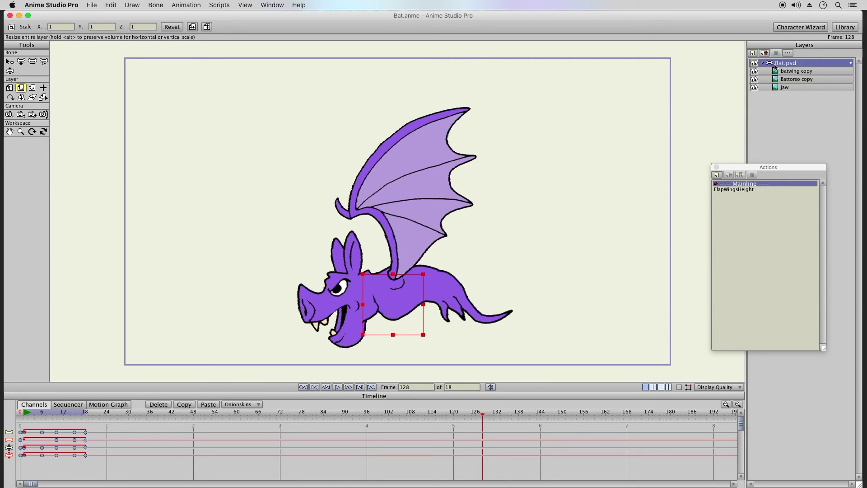
# Step: Return to frame 0 of the Mainline and save the Bat.anme project
pyautogui.click(20, 414)
pyautogui.click(736, 186)
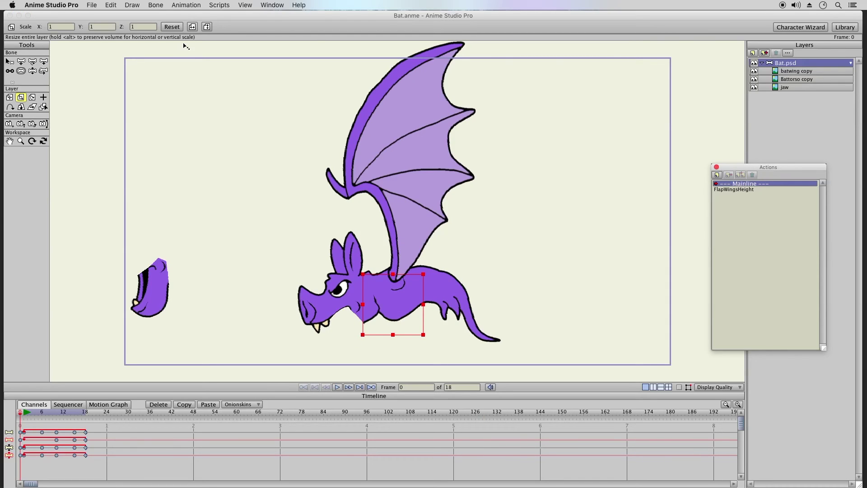
pyautogui.click(97, 5)
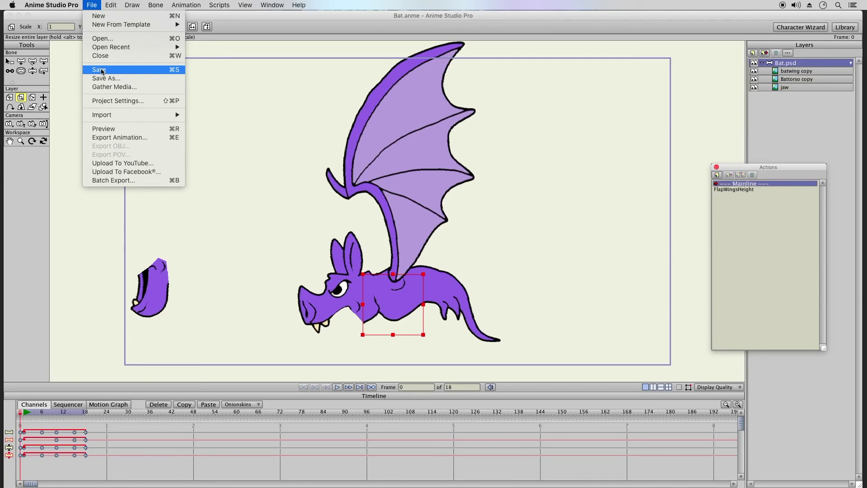
pyautogui.click(101, 71)
pyautogui.click(9, 61)
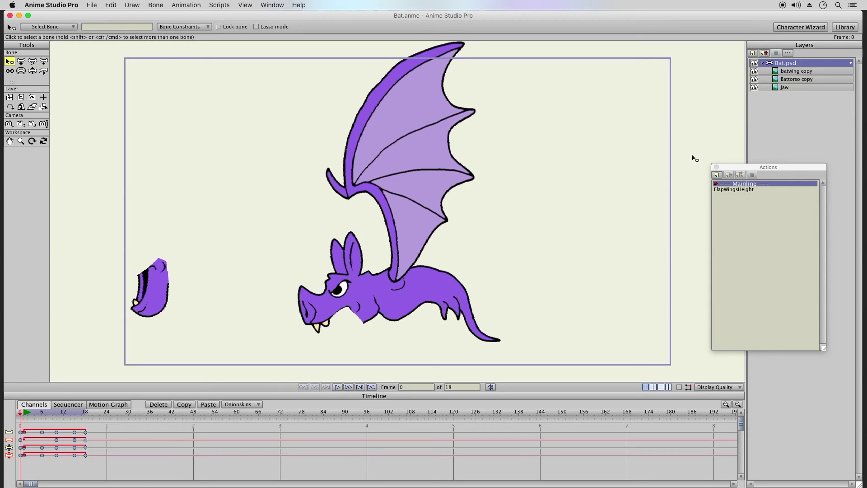
# Step: Duplicate the batwing copy layer and place the duplicate below the jaw layer in the Bat.psd group
pyautogui.click(777, 78)
pyautogui.click(775, 72)
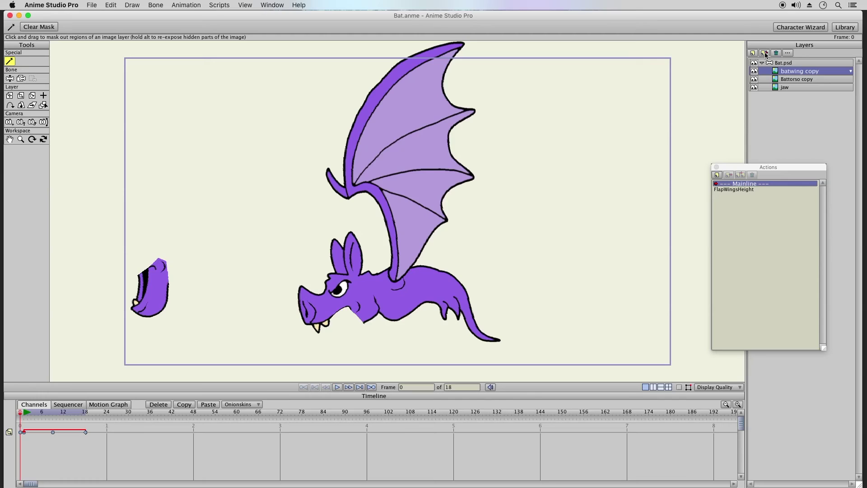
pyautogui.click(765, 53)
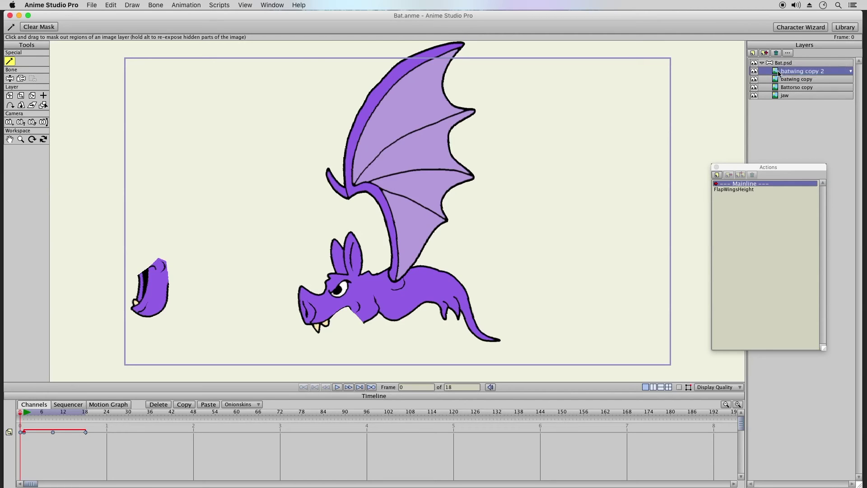
pyautogui.moveTo(776, 73); pyautogui.dragTo(777, 95)
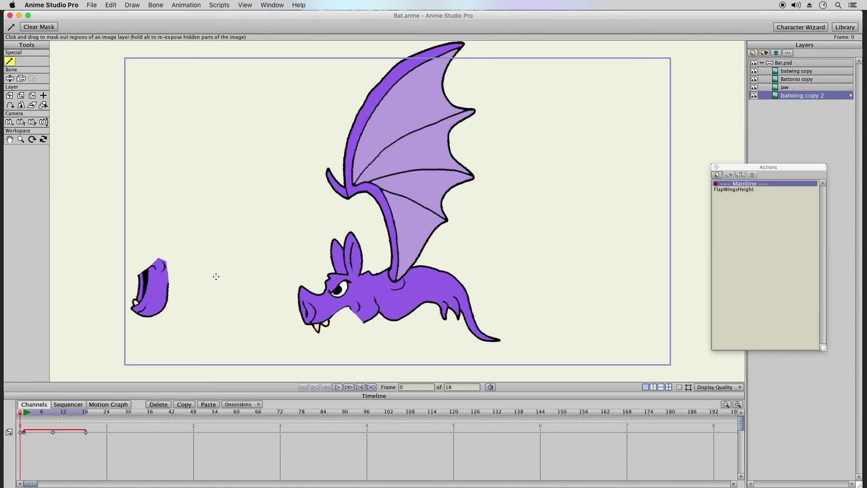
pyautogui.click(25, 413)
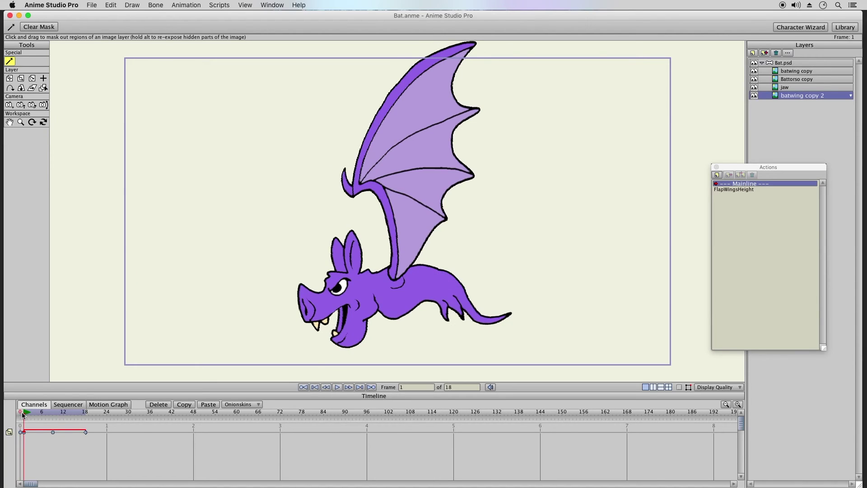
pyautogui.click(20, 413)
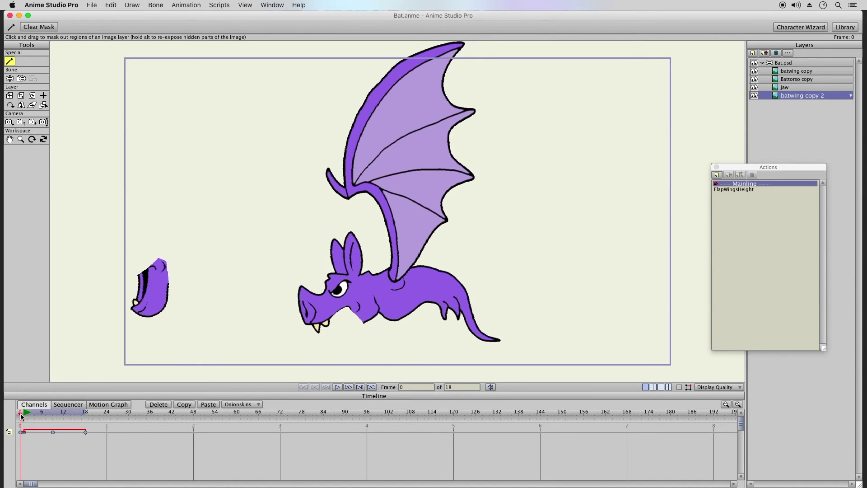
pyautogui.click(10, 95)
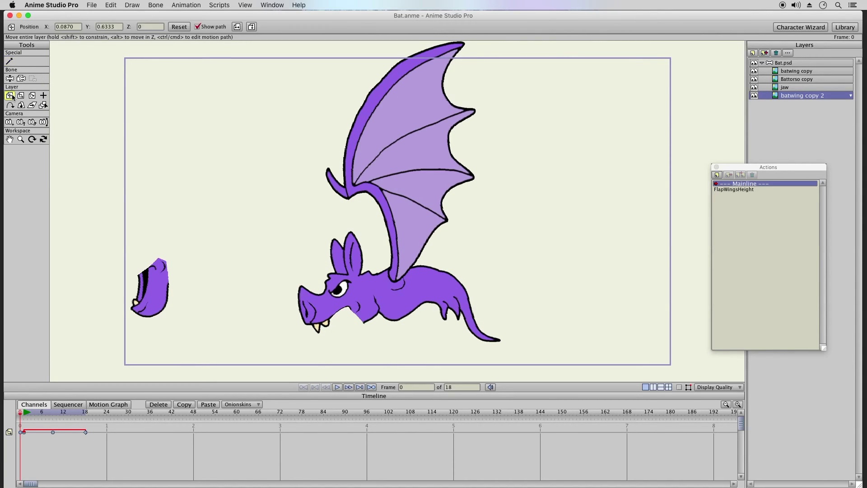
pyautogui.click(774, 64)
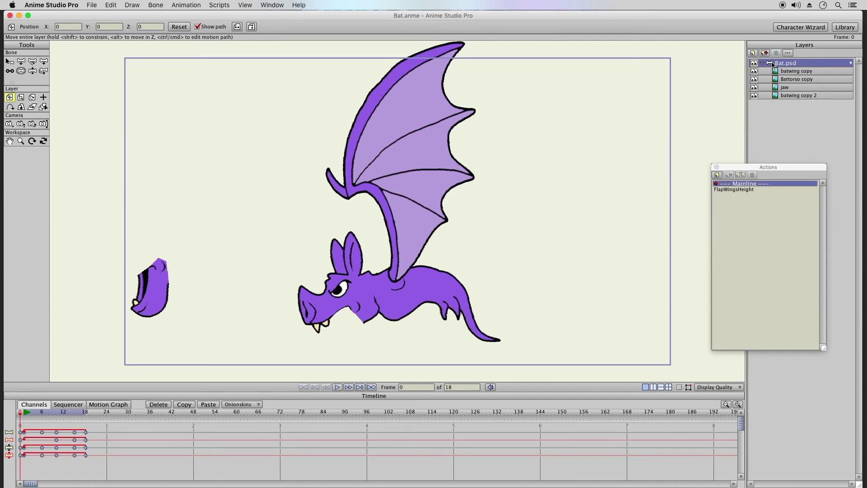
pyautogui.click(43, 72)
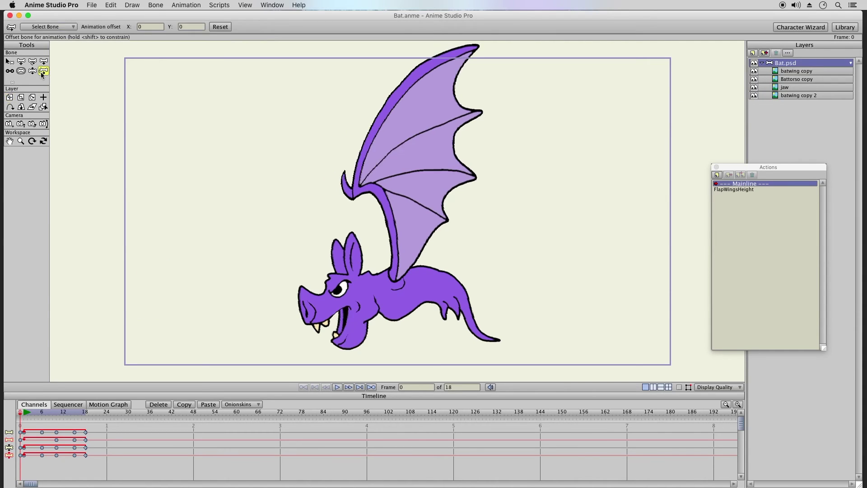
pyautogui.click(401, 277)
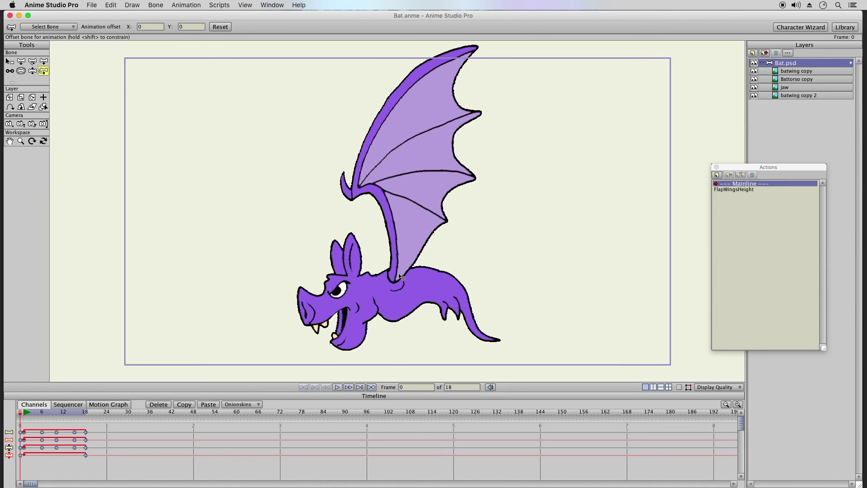
pyautogui.moveTo(401, 277); pyautogui.dragTo(401, 276)
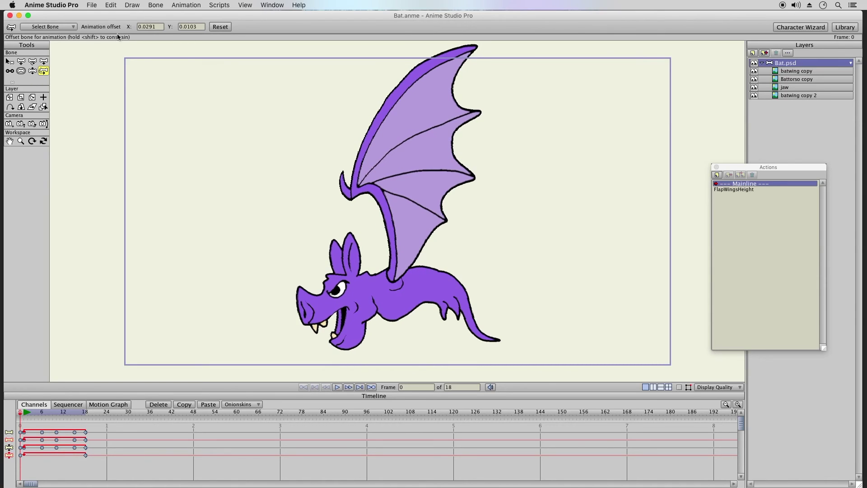
pyautogui.click(111, 5)
pyautogui.click(116, 16)
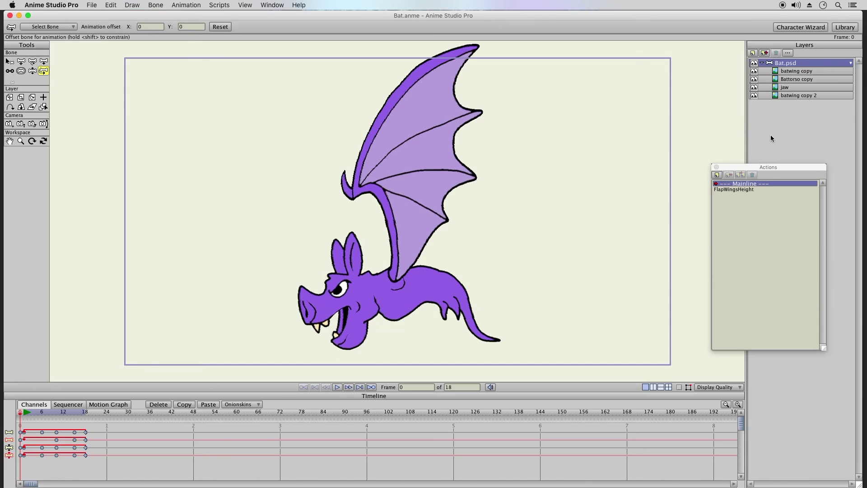
pyautogui.click(10, 62)
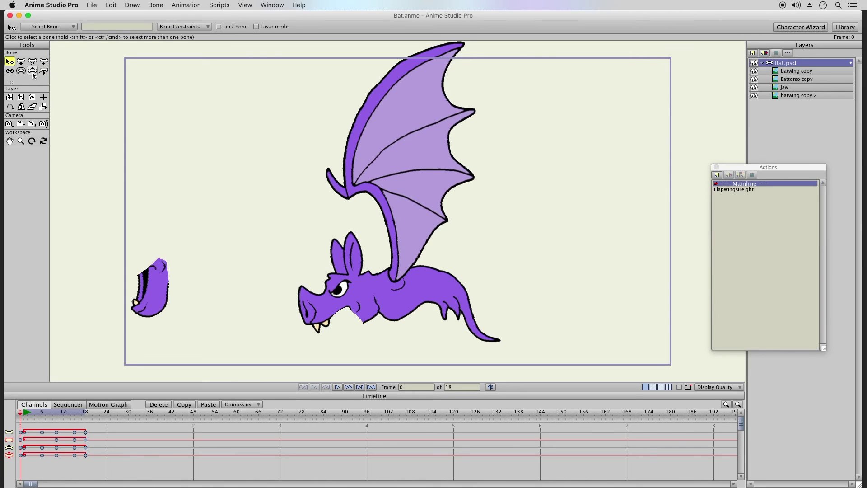
# Step: Shift the batwing copy 2 layer at frame 0 to about X -0.23, Y 0.54 as the far wing, and scrub through the flap
pyautogui.click(753, 72)
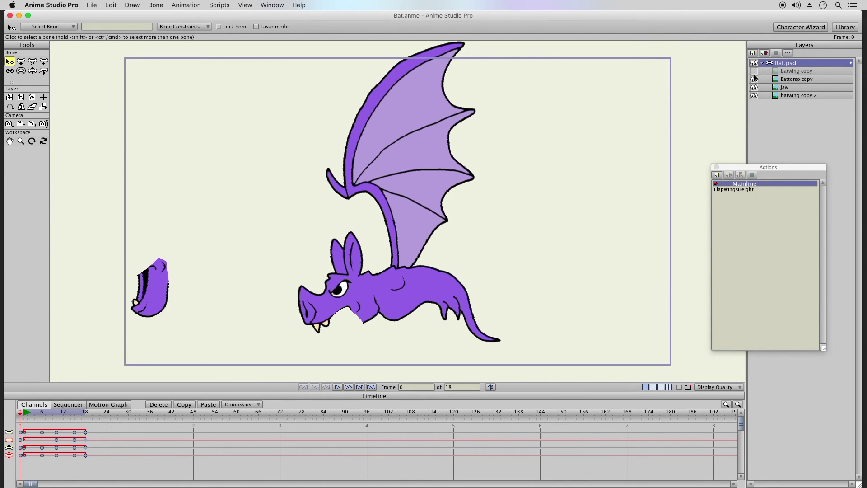
pyautogui.click(754, 71)
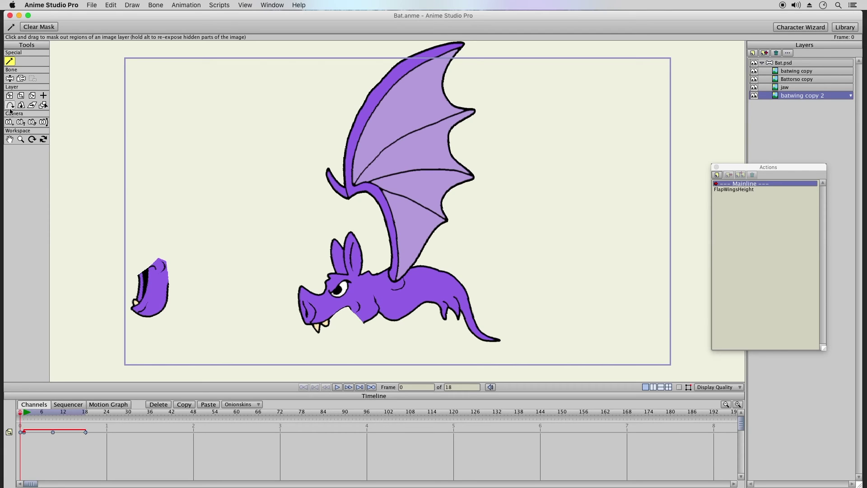
pyautogui.click(21, 432)
pyautogui.click(10, 95)
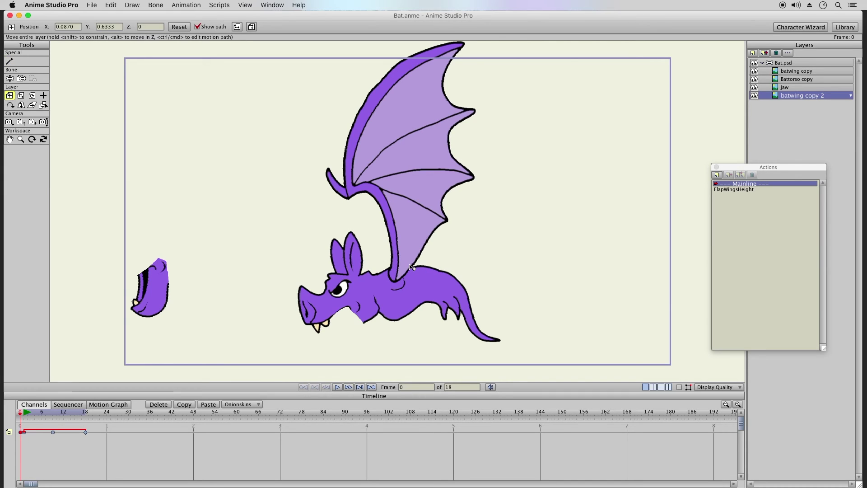
pyautogui.moveTo(408, 270); pyautogui.dragTo(391, 276)
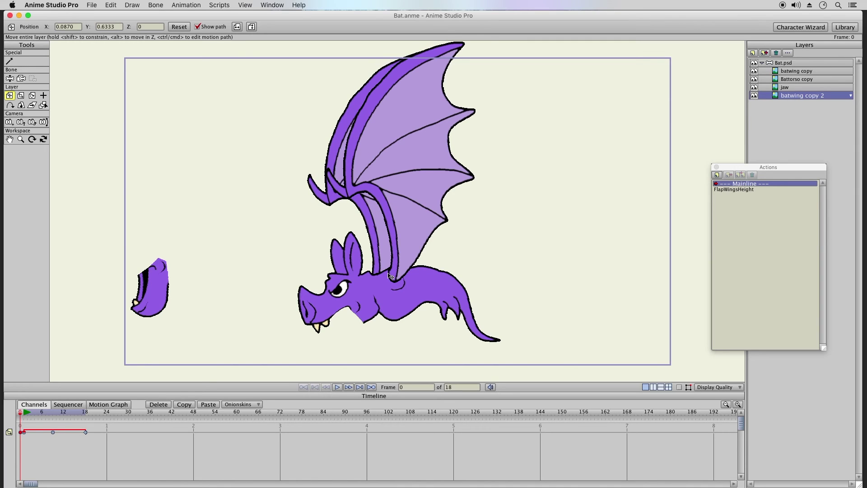
pyautogui.moveTo(390, 276); pyautogui.dragTo(405, 273)
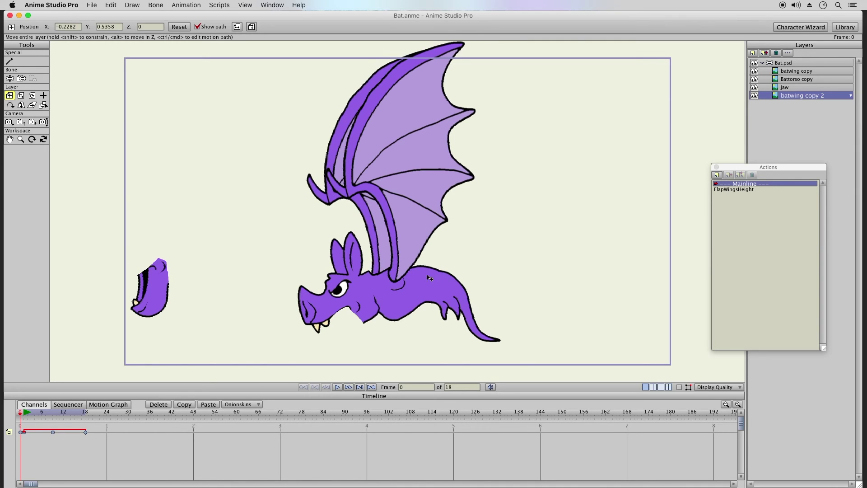
pyautogui.moveTo(27, 417); pyautogui.dragTo(295, 418)
pyautogui.click(21, 413)
# Step: Set the far wing layer's origin near its shoulder joint, rotate the layer to about 6.77 degrees at frame 0, and scrub through the flap
pyautogui.click(32, 95)
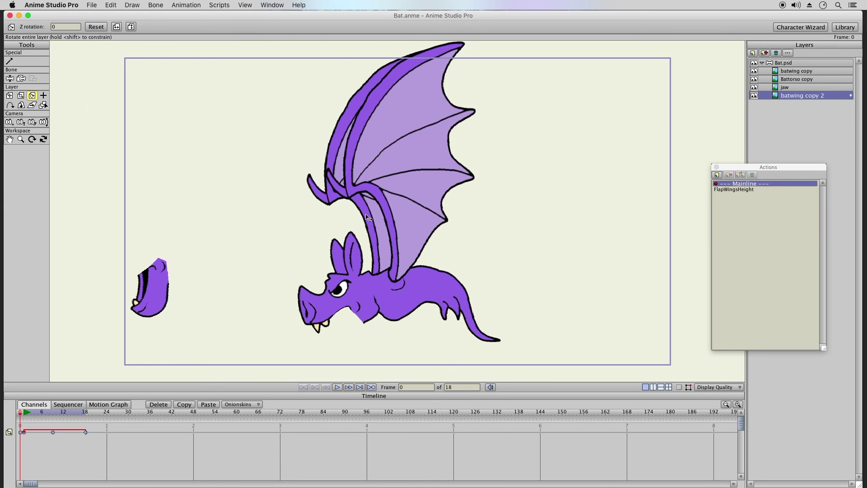
pyautogui.click(44, 95)
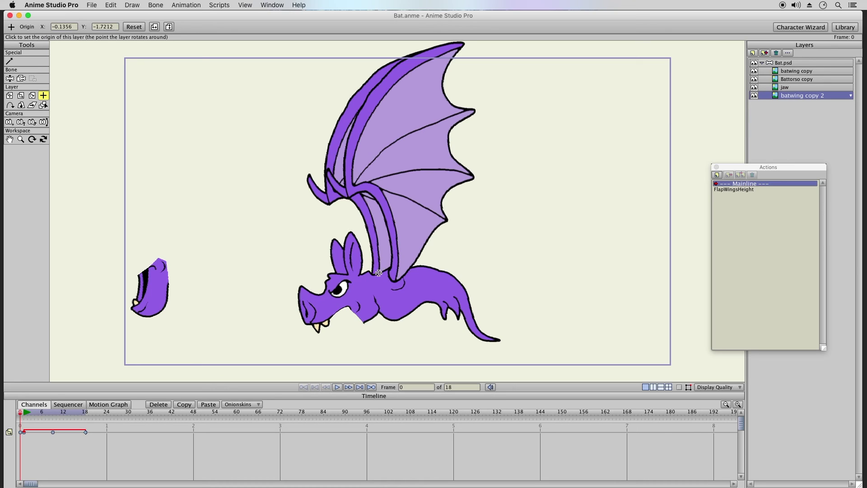
pyautogui.click(392, 281)
pyautogui.press('t')
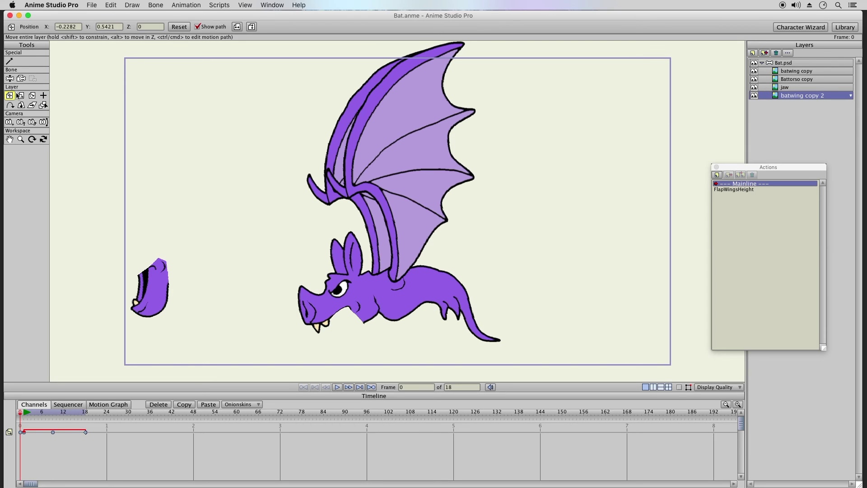
pyautogui.click(32, 96)
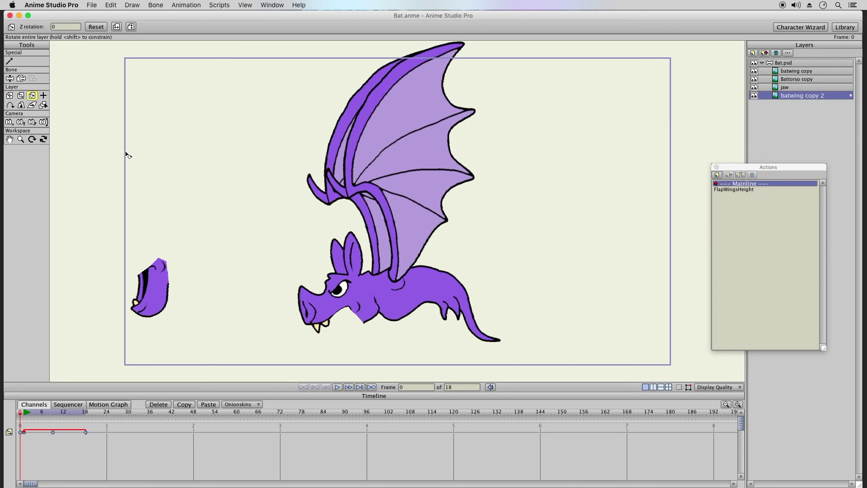
pyautogui.moveTo(364, 248)
pyautogui.mouseDown()
pyautogui.moveTo(356, 251)
pyautogui.moveTo(375, 244)
pyautogui.mouseUp()
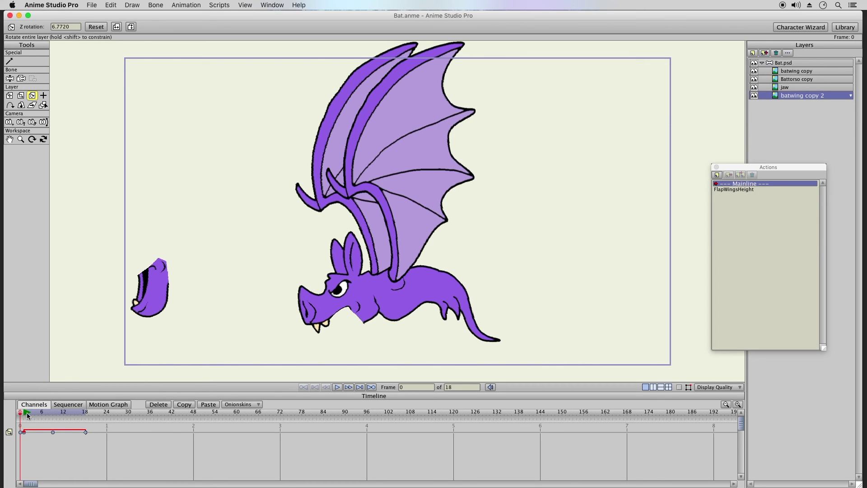
pyautogui.moveTo(26, 415); pyautogui.dragTo(233, 414)
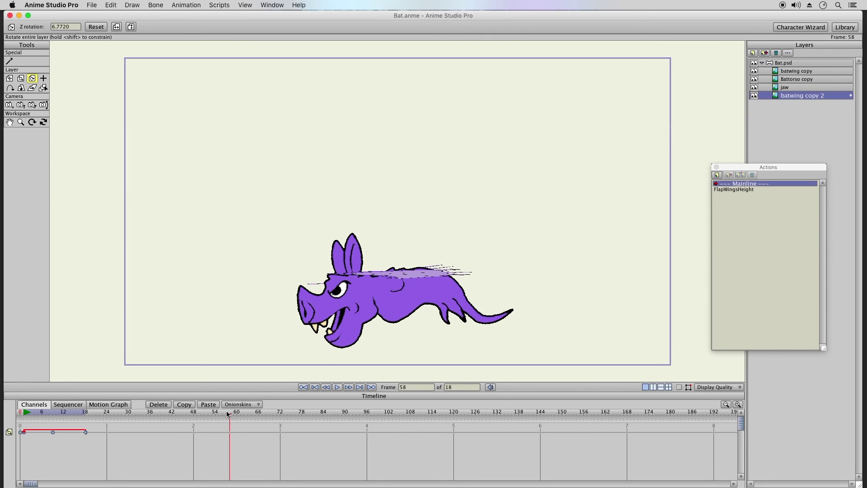
# Step: Key the batwing copy layer at frame 3 with its vertical scale raised slightly to about 0.47
pyautogui.click(27, 414)
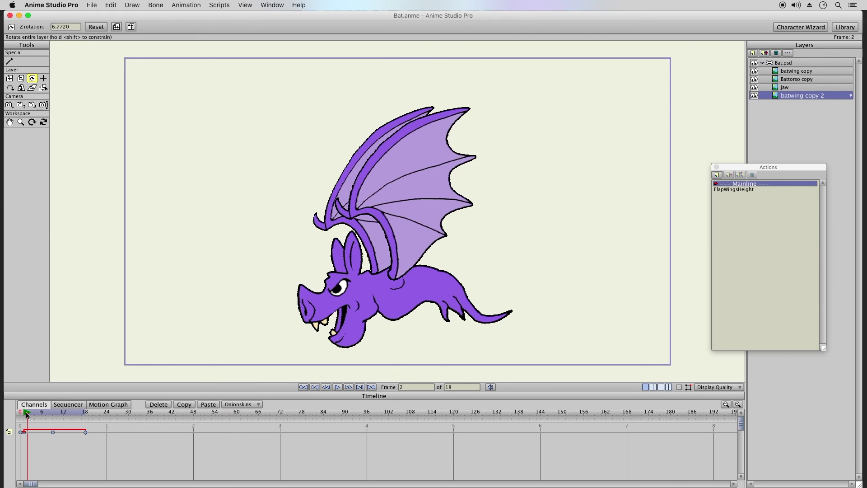
pyautogui.moveTo(30, 414)
pyautogui.mouseDown()
pyautogui.moveTo(39, 418)
pyautogui.moveTo(30, 418)
pyautogui.mouseUp()
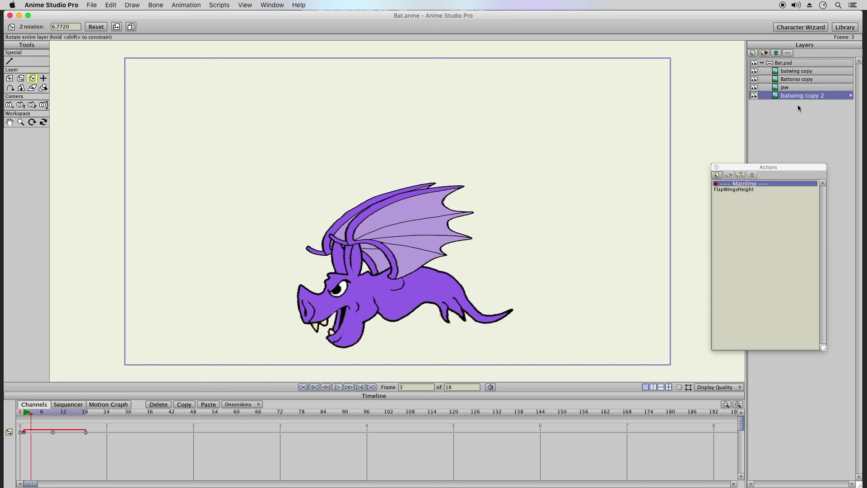
pyautogui.click(786, 71)
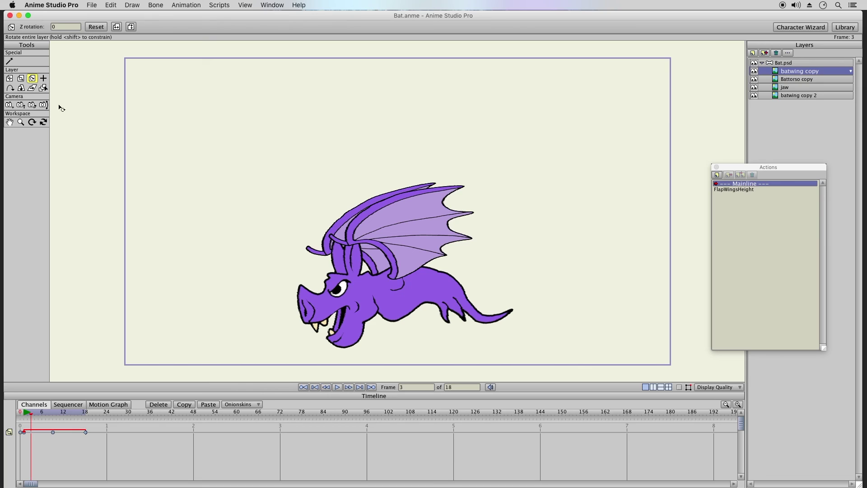
pyautogui.click(775, 95)
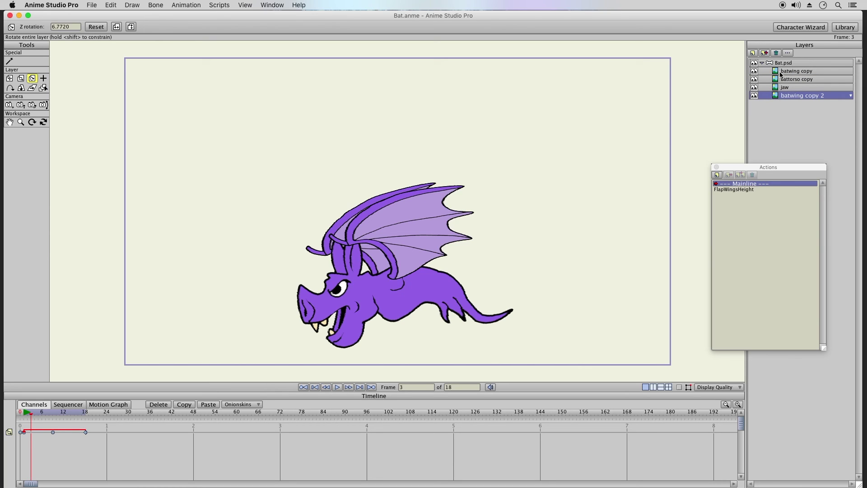
pyautogui.click(779, 72)
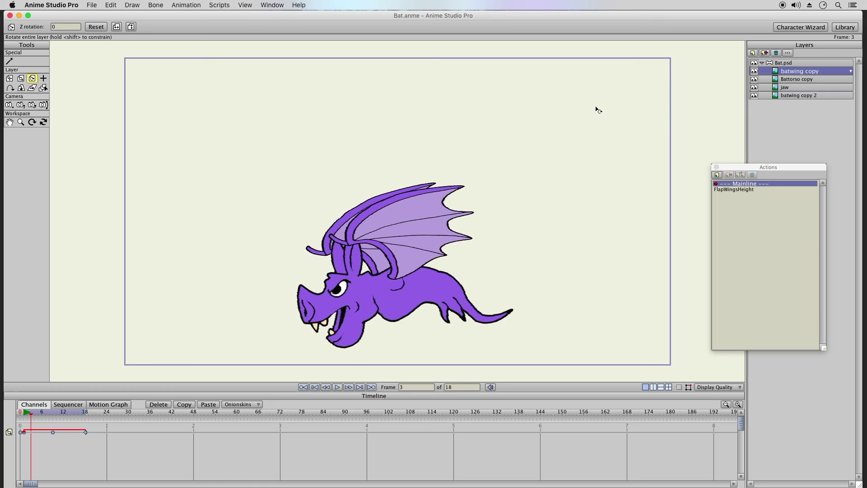
pyautogui.click(21, 79)
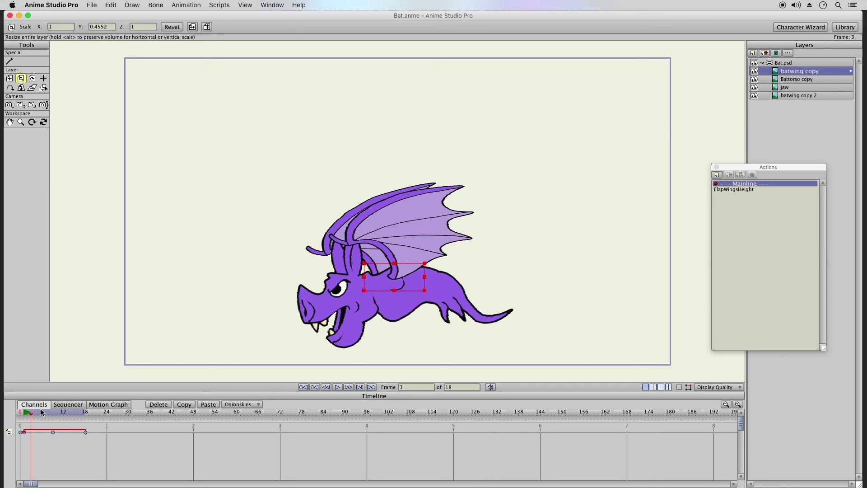
pyautogui.moveTo(39, 415)
pyautogui.mouseDown()
pyautogui.moveTo(52, 414)
pyautogui.moveTo(35, 419)
pyautogui.mouseUp()
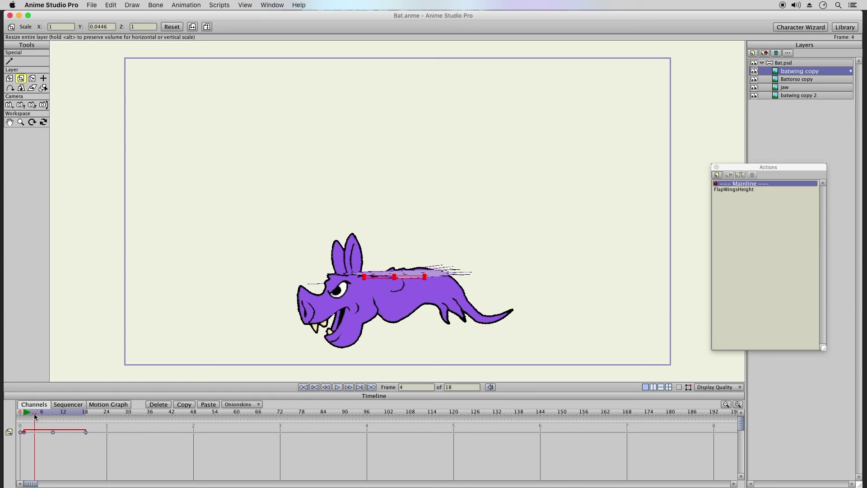
pyautogui.moveTo(35, 417); pyautogui.dragTo(31, 417)
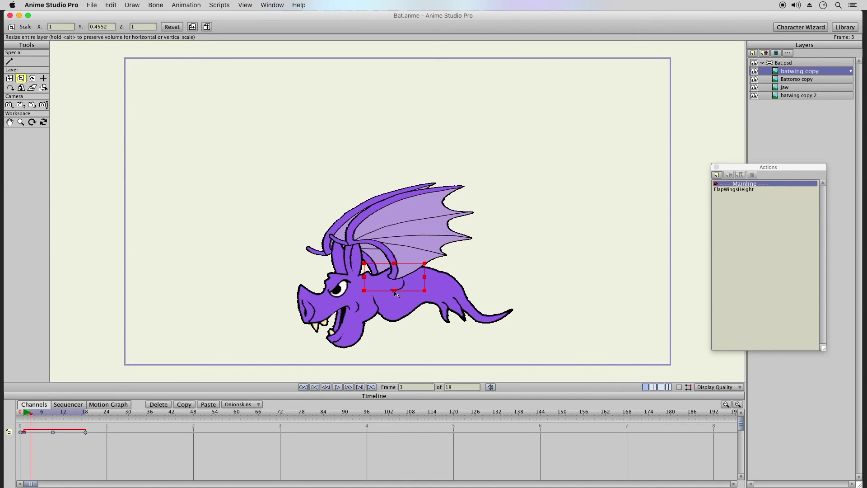
pyautogui.moveTo(395, 293); pyautogui.dragTo(400, 296)
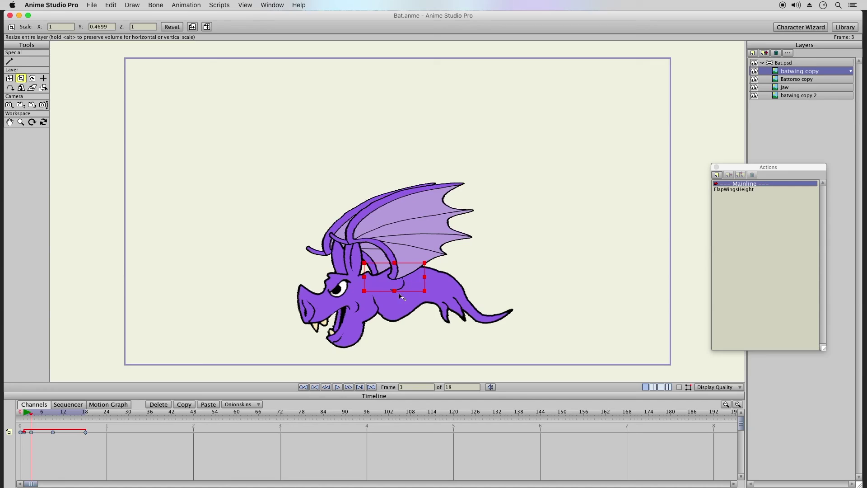
# Step: Key the batwing copy 2 layer's vertical scale at about 0.45 on frame 3 and about -0.20 on frame 4
pyautogui.click(788, 96)
pyautogui.moveTo(384, 296); pyautogui.dragTo(391, 299)
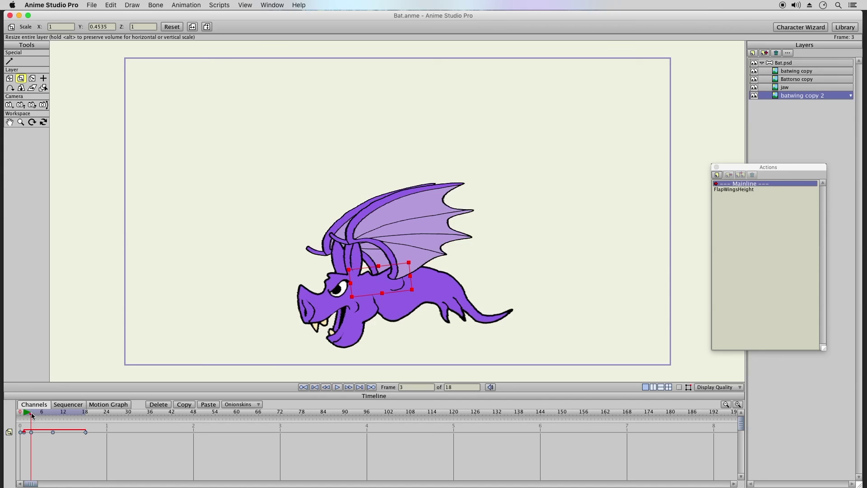
pyautogui.moveTo(32, 415); pyautogui.dragTo(35, 416)
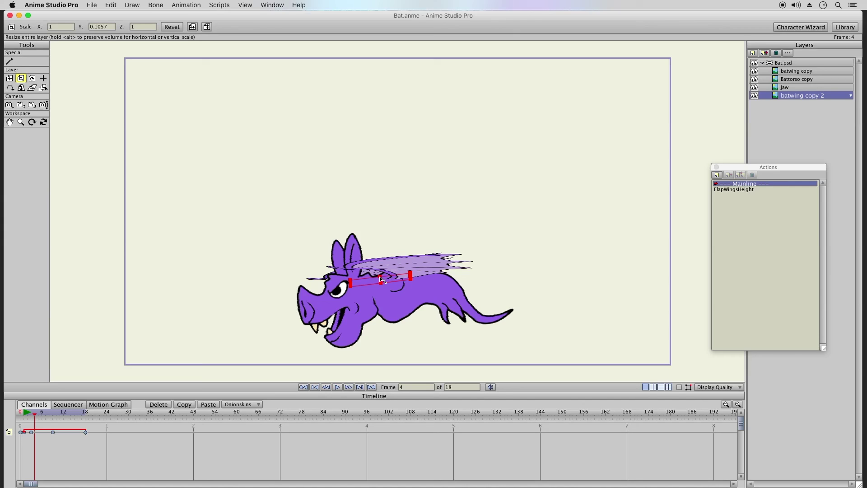
pyautogui.moveTo(381, 279)
pyautogui.mouseDown()
pyautogui.moveTo(382, 294)
pyautogui.moveTo(382, 286)
pyautogui.mouseUp()
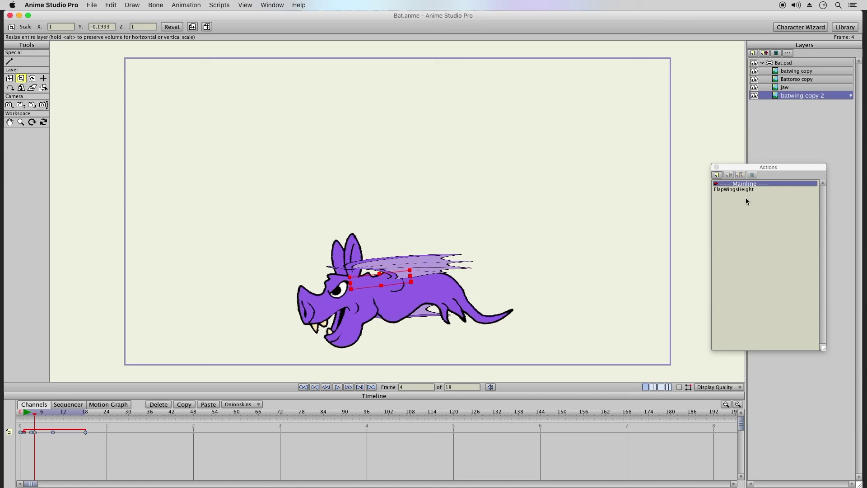
# Step: Key the batwing copy layer's vertical scale at about -0.18 on frame 4, and scrub through the flap
pyautogui.click(796, 72)
pyautogui.moveTo(393, 278); pyautogui.dragTo(394, 285)
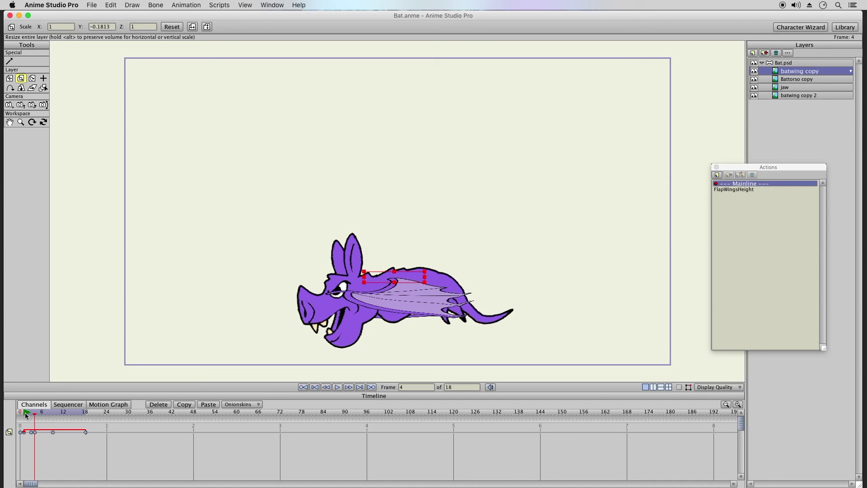
pyautogui.moveTo(26, 414); pyautogui.dragTo(83, 411)
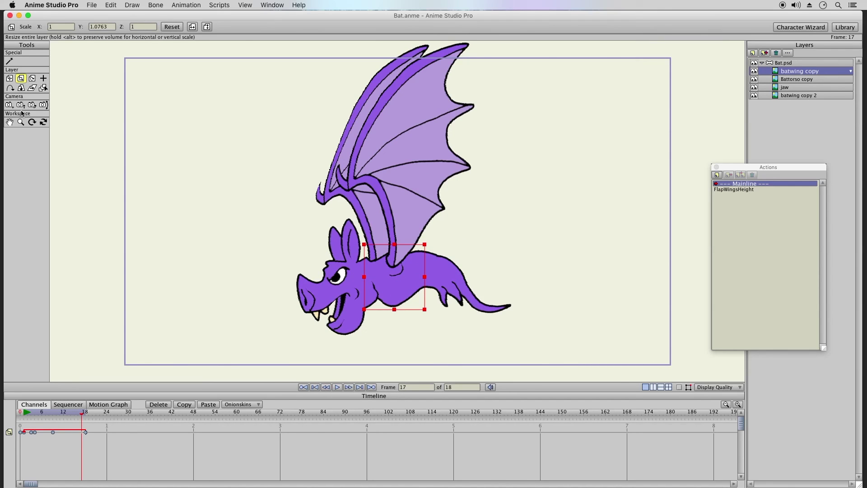
# Step: At frame 1, zoom the camera out to a zoom value of about 138.58 and track it to about X -0.11, Y -1.23
pyautogui.click(9, 78)
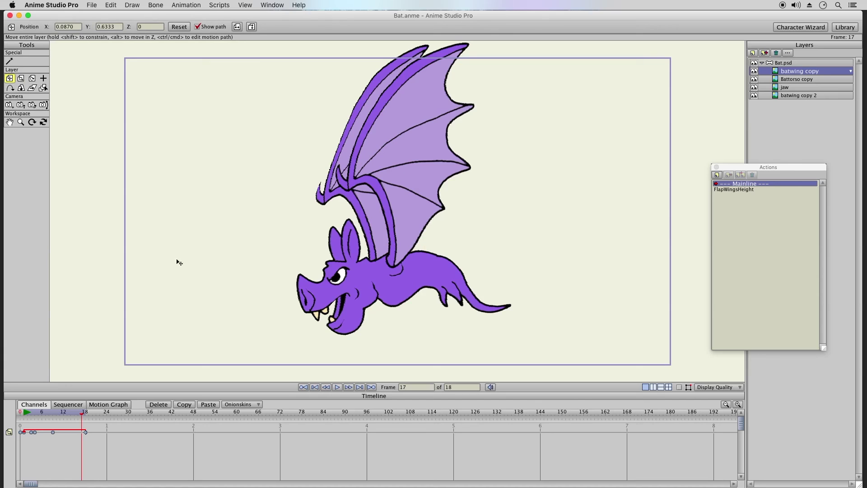
pyautogui.click(21, 105)
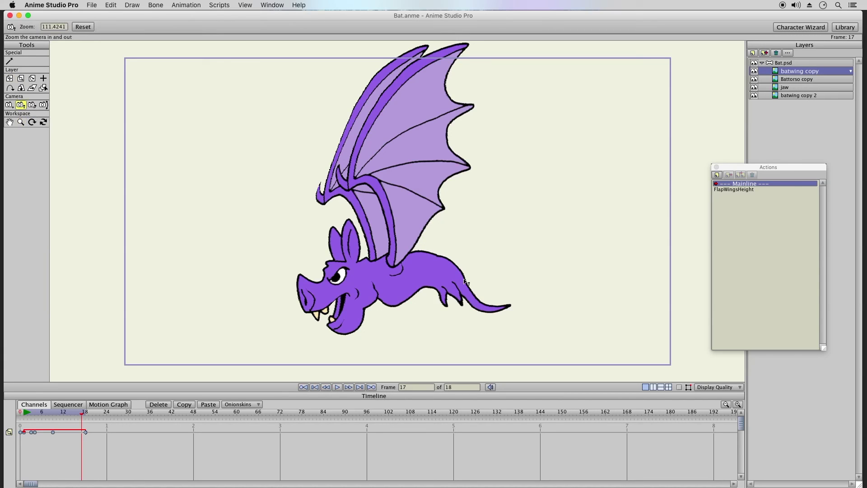
pyautogui.click(25, 414)
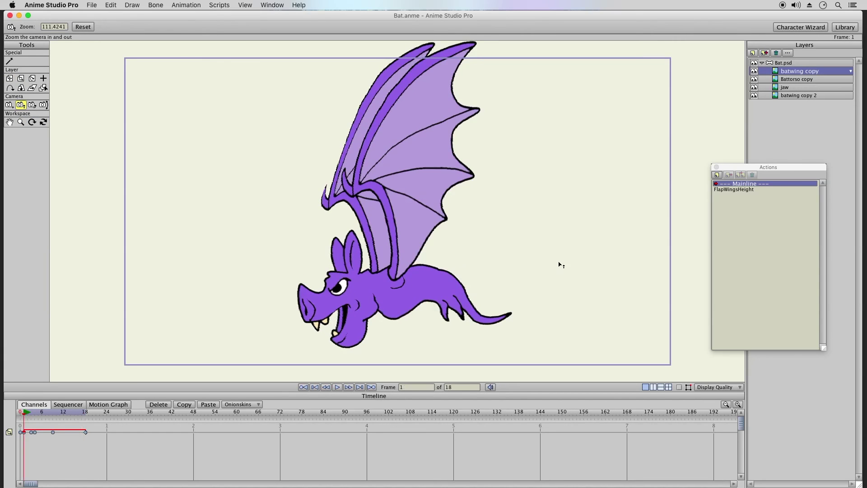
pyautogui.moveTo(550, 261); pyautogui.dragTo(387, 210)
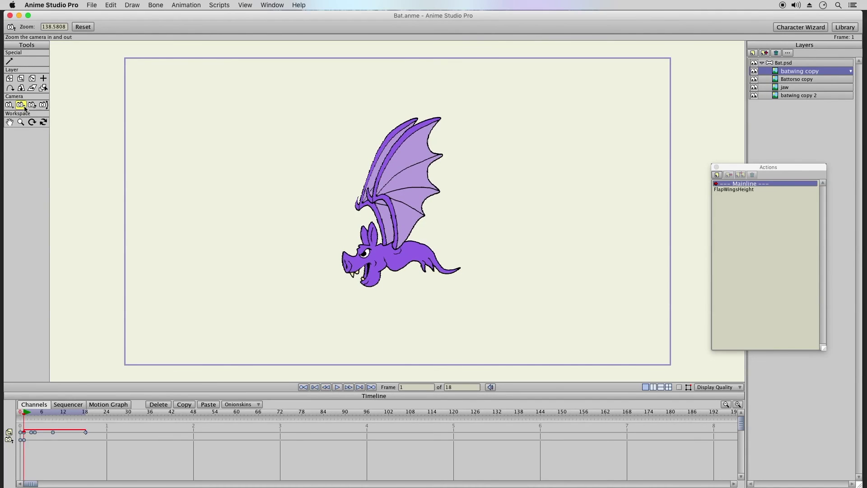
pyautogui.click(9, 105)
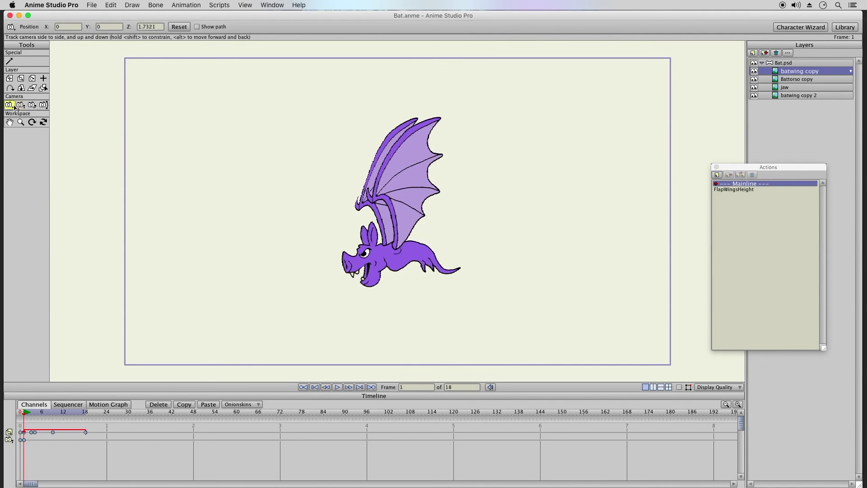
pyautogui.moveTo(299, 215); pyautogui.dragTo(291, 165)
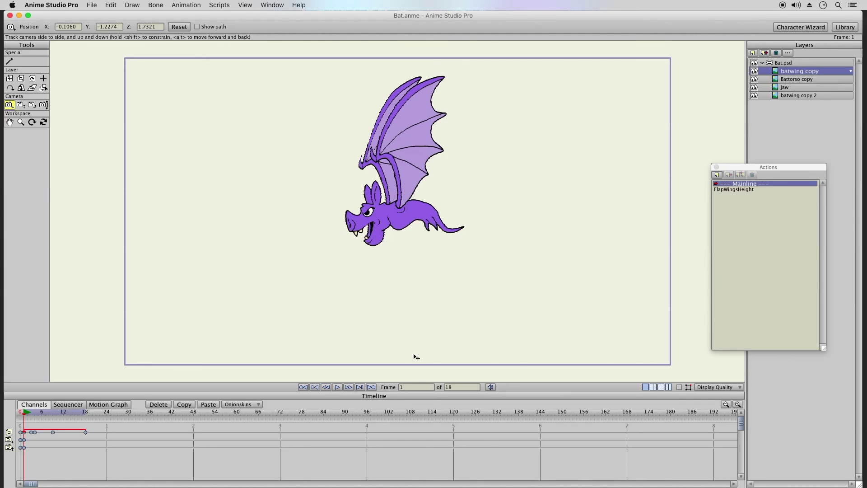
# Step: Play back the flight cycle, and scrub well past frame 18 to examine how the wing and body motion loops
pyautogui.click(338, 387)
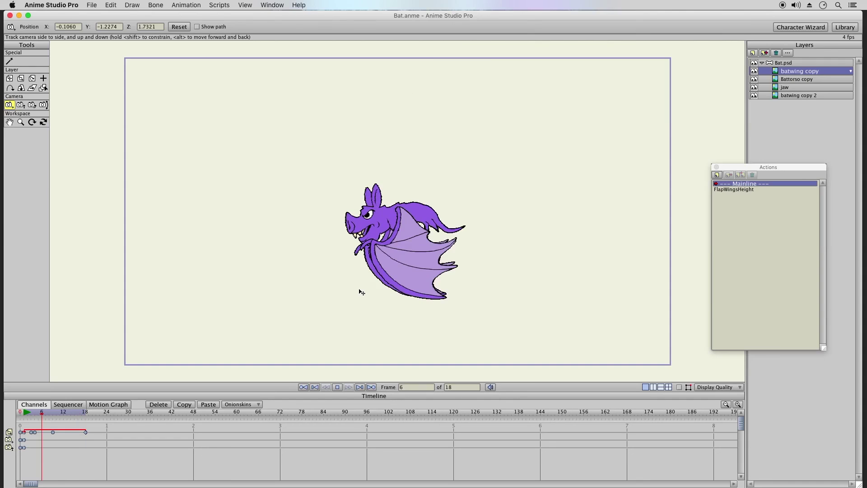
pyautogui.click(337, 387)
pyautogui.click(26, 415)
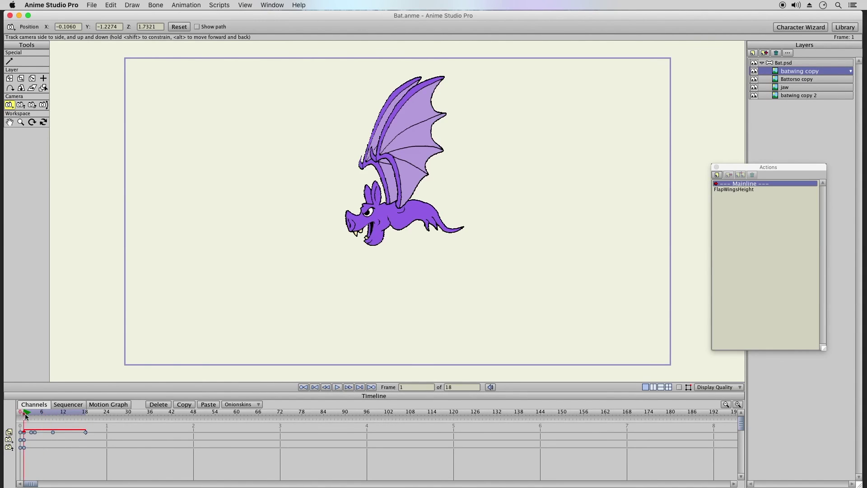
pyautogui.moveTo(26, 416); pyautogui.dragTo(162, 420)
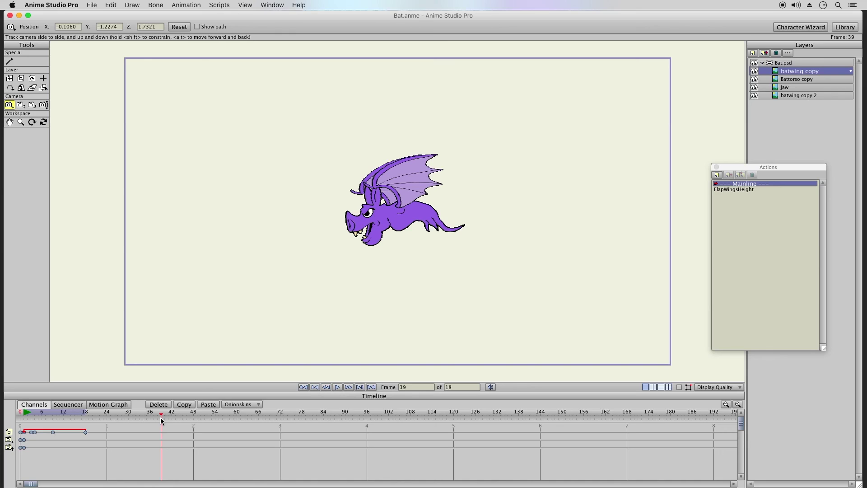
pyautogui.moveTo(162, 420); pyautogui.dragTo(470, 413)
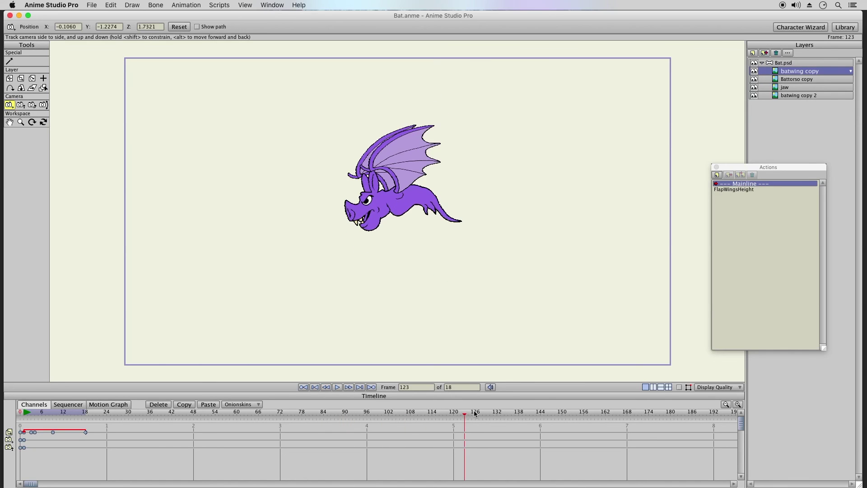
# Step: Return to frame 1 and save the Bat.anme project
pyautogui.click(27, 414)
pyautogui.click(24, 414)
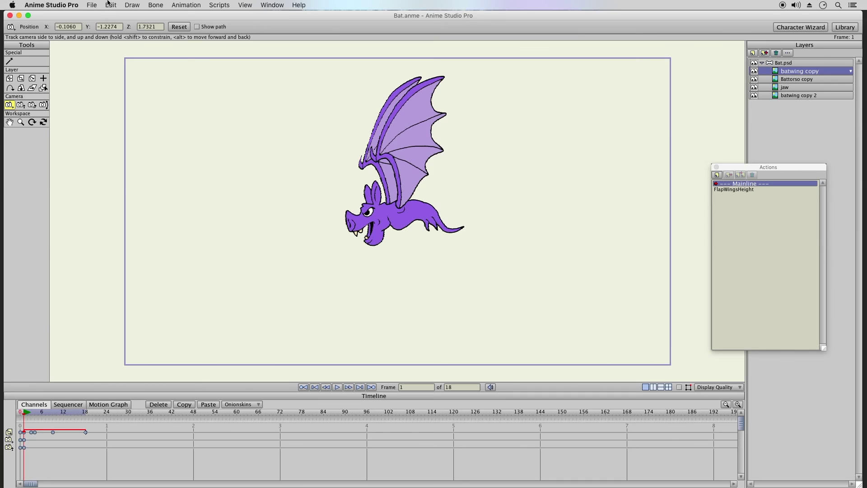
pyautogui.click(92, 5)
pyautogui.click(101, 69)
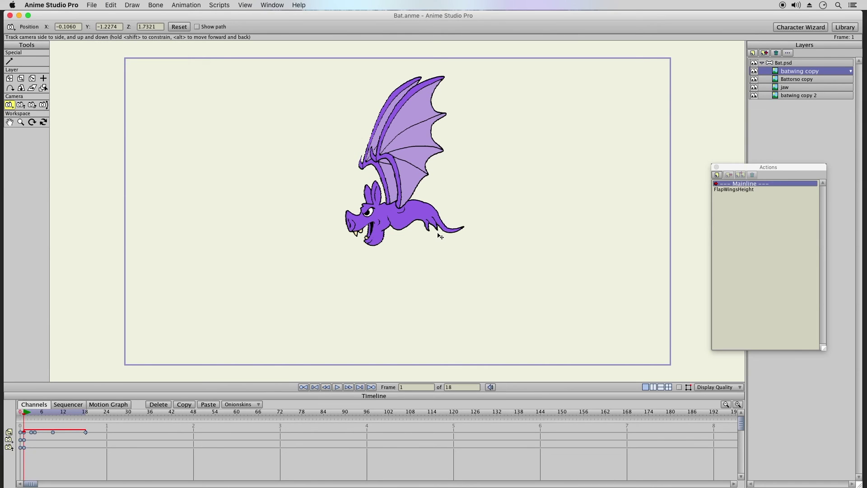